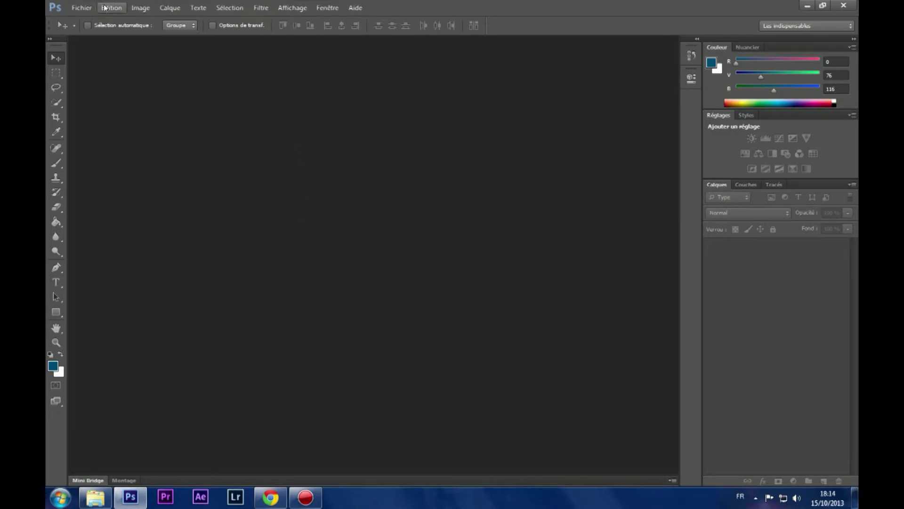
left_click(81, 7)
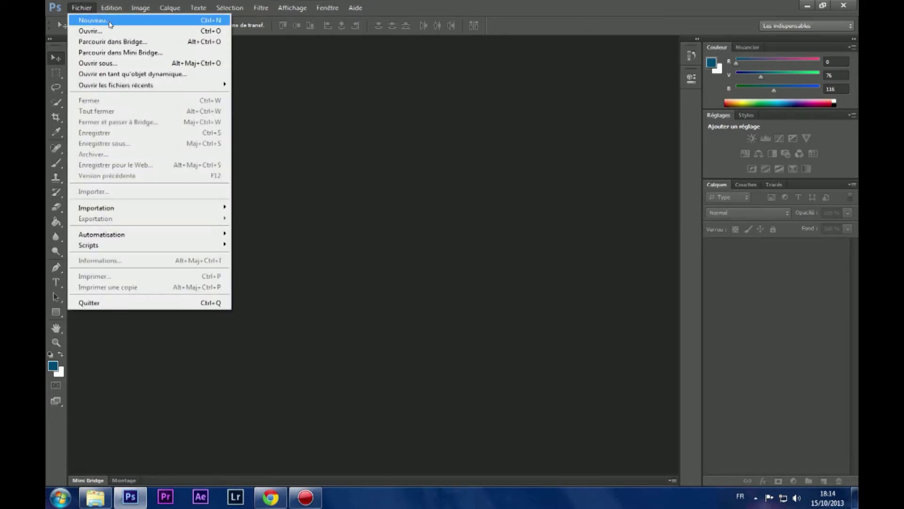
left_click(408, 101)
left_click(70, 8)
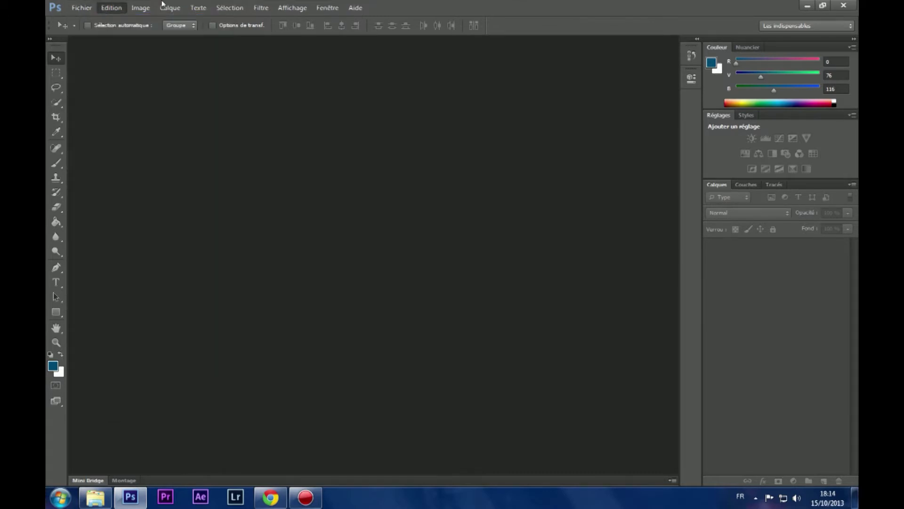
left_click(230, 8)
left_click(236, 4)
Start a new document 2560 pixels wide and 423 pixels high at 72 pixels per inch in 8-bit RGB mode.
left_click(81, 8)
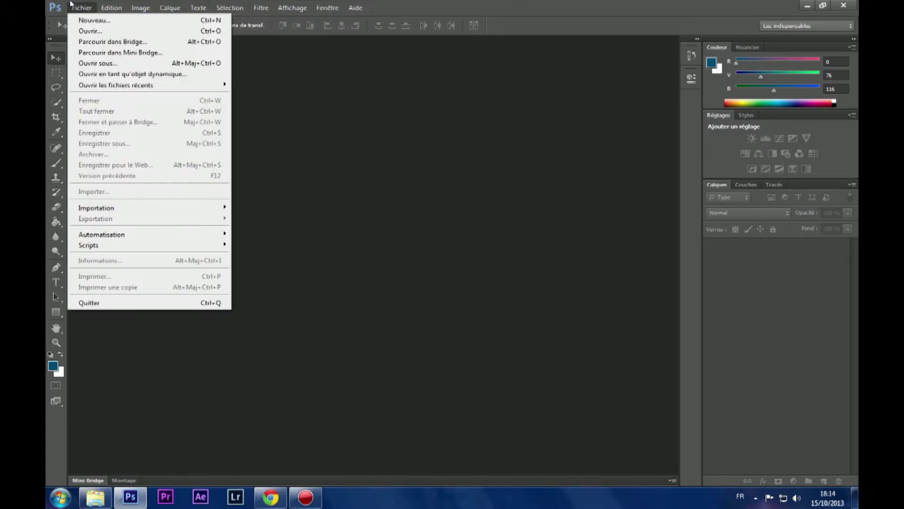
left_click(78, 19)
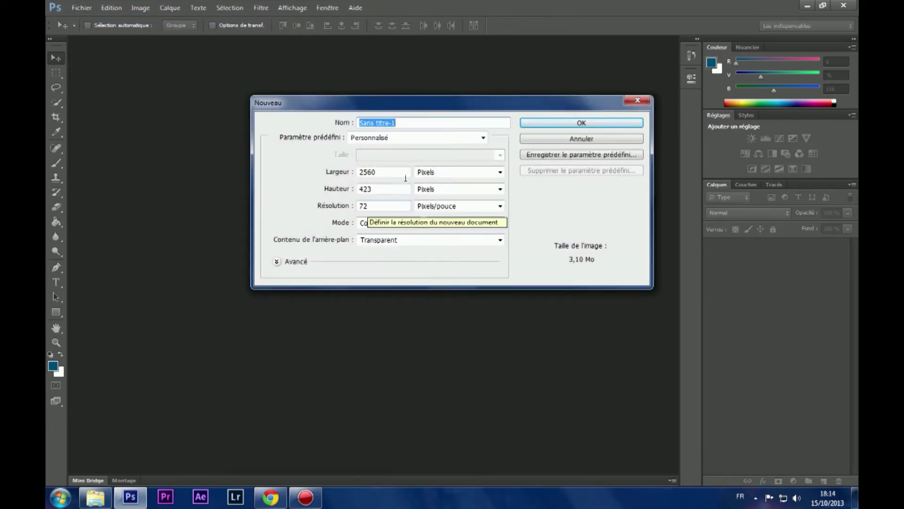
left_click(403, 170)
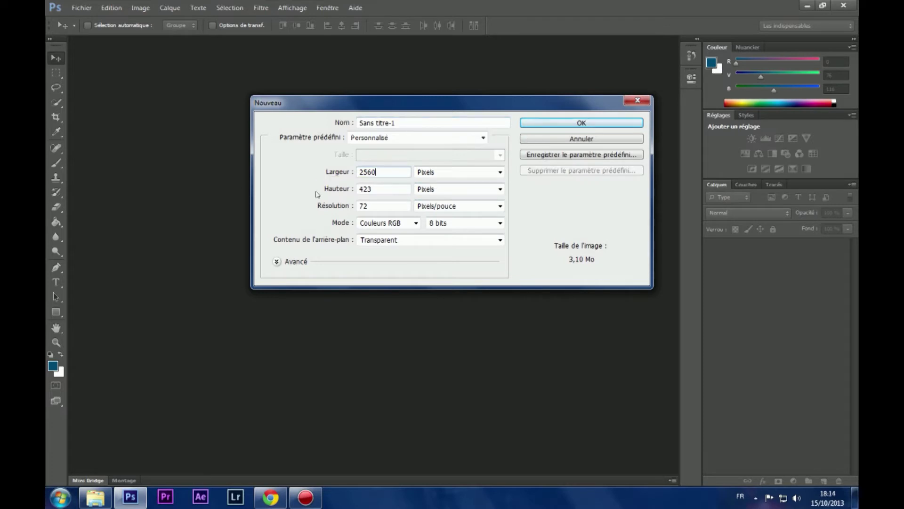
left_click_drag(376, 172, 348, 169)
key("Tab")
left_click(387, 205)
left_click(347, 206)
left_click(443, 225)
left_click(444, 227)
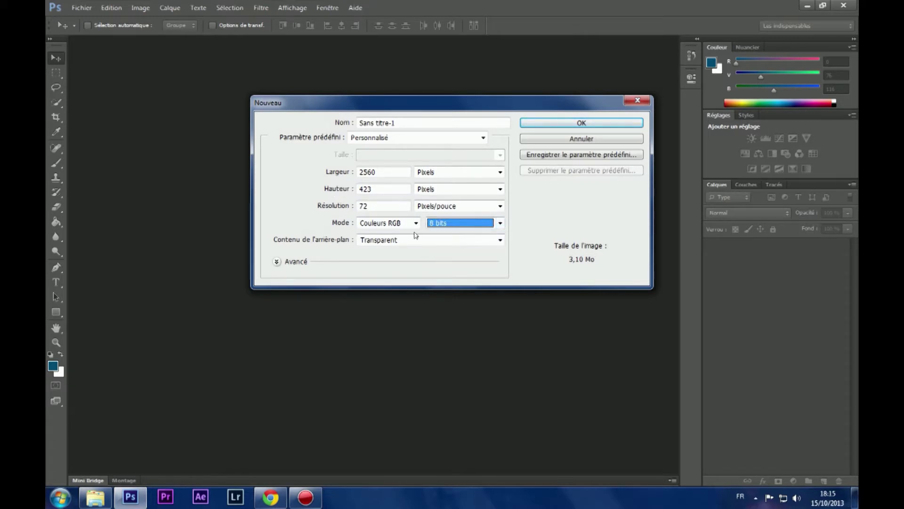
Give the new document a transparent background, name it "Bannière Tuto" and create it.
left_click(469, 243)
left_click(469, 244)
left_click(500, 240)
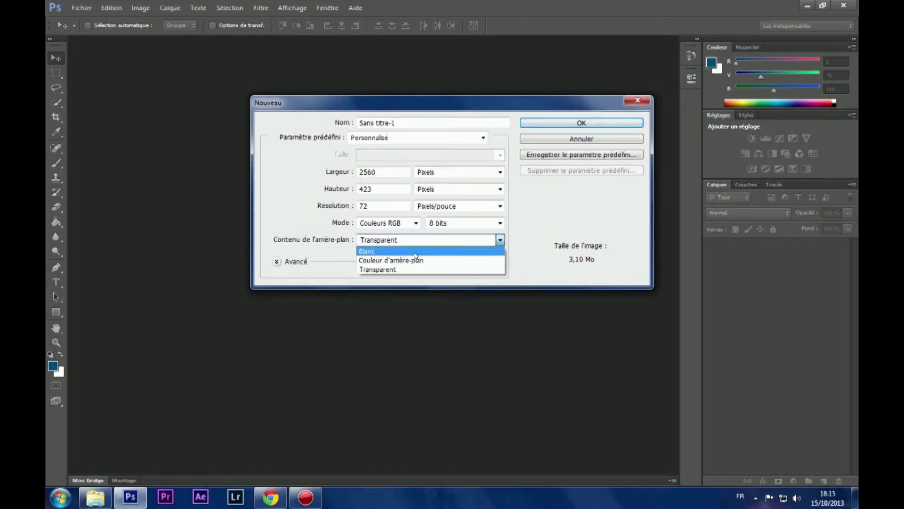
left_click(429, 267)
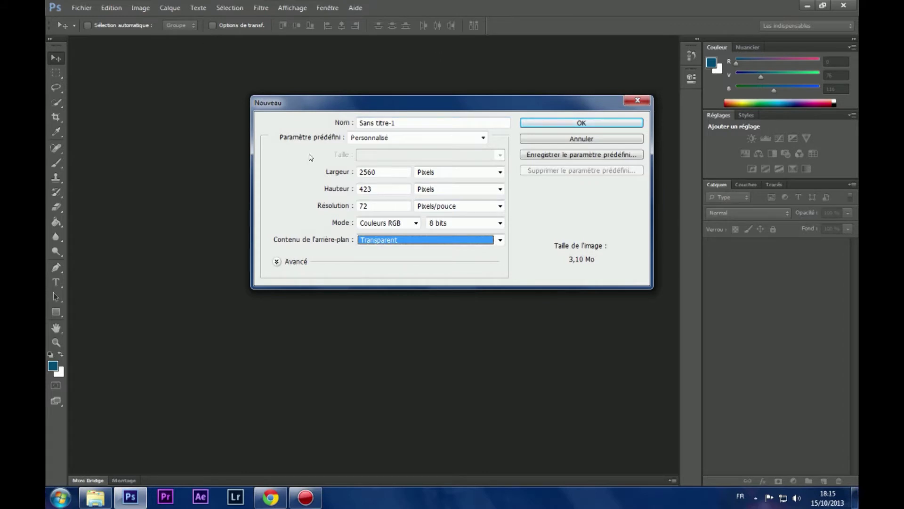
left_click(399, 123)
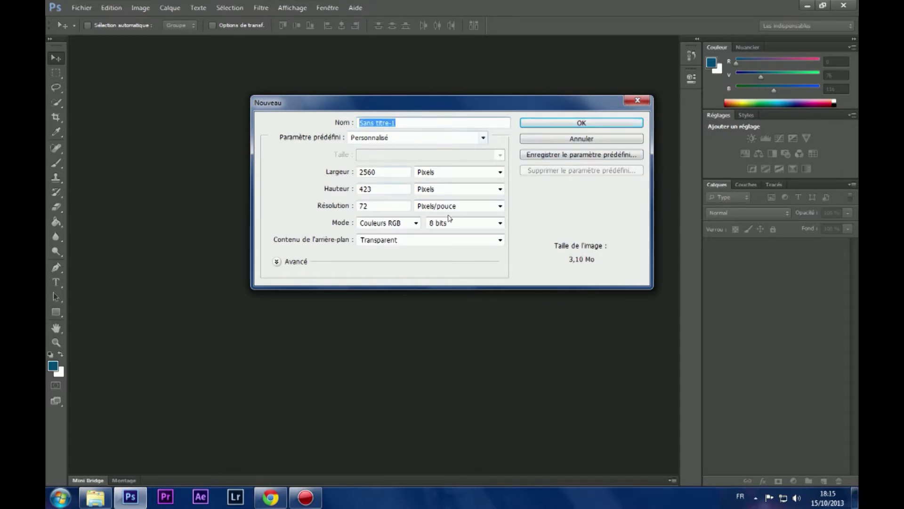
type("Bannière Tuto")
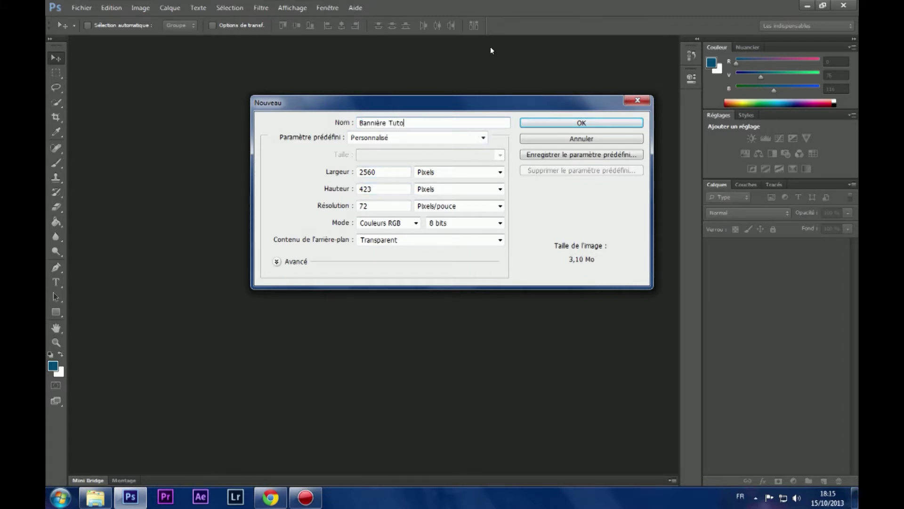
key("ctrl+a")
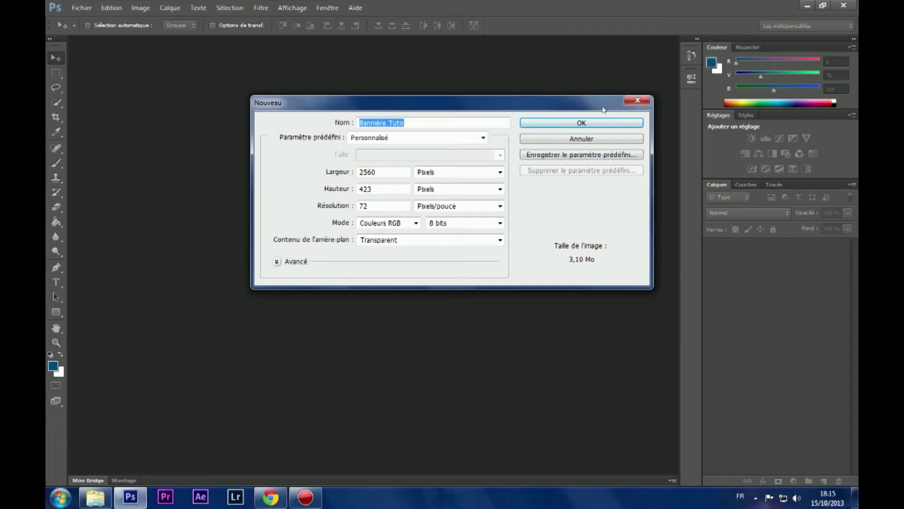
left_click(604, 122)
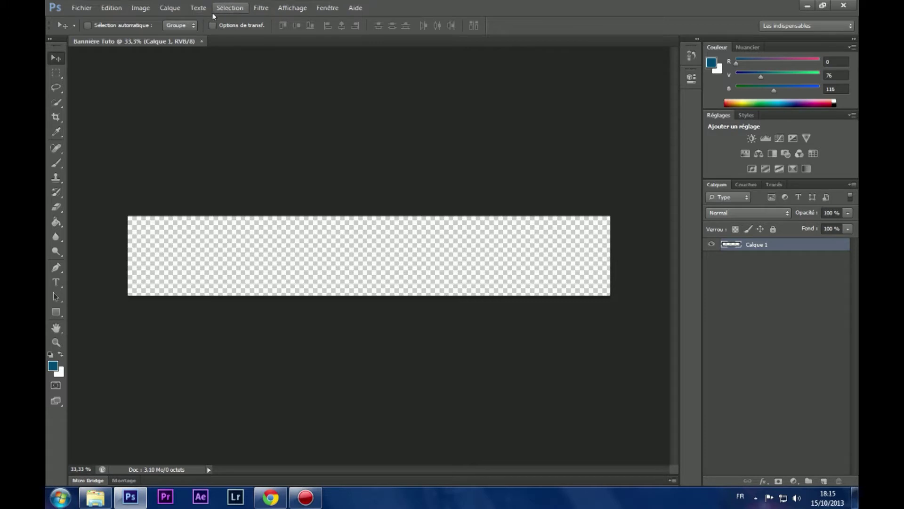
Add a gradient fill layer to the banner, keeping the default layer name, Normal mode and 100% opacity.
left_click(266, 7)
mouse_move(226, 6)
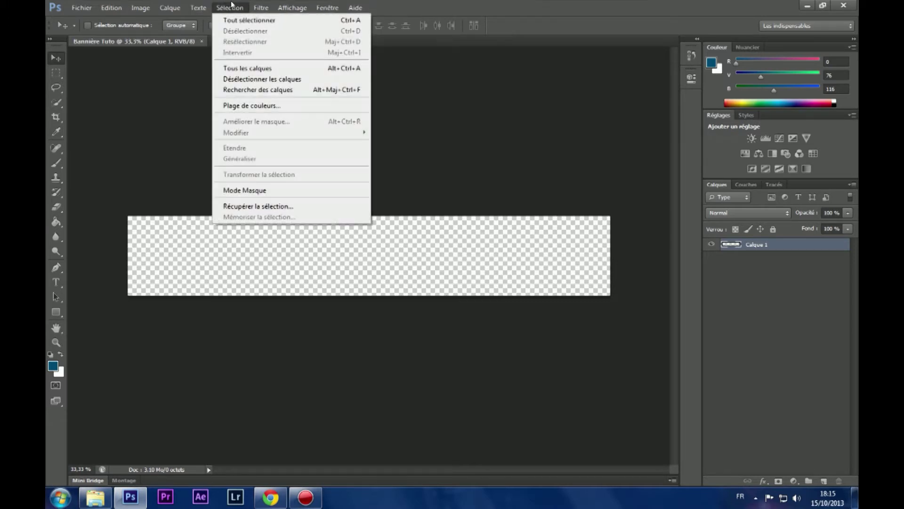
left_click(176, 6)
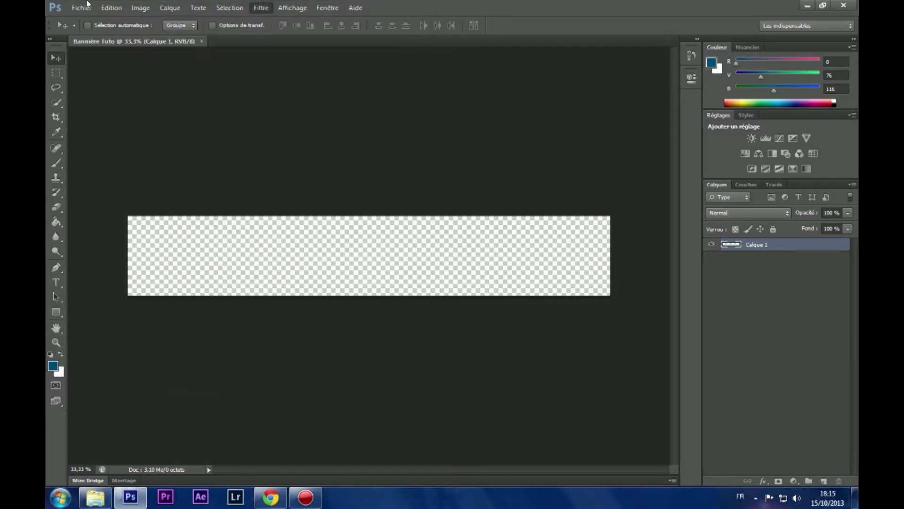
left_click(190, 5)
mouse_move(179, 8)
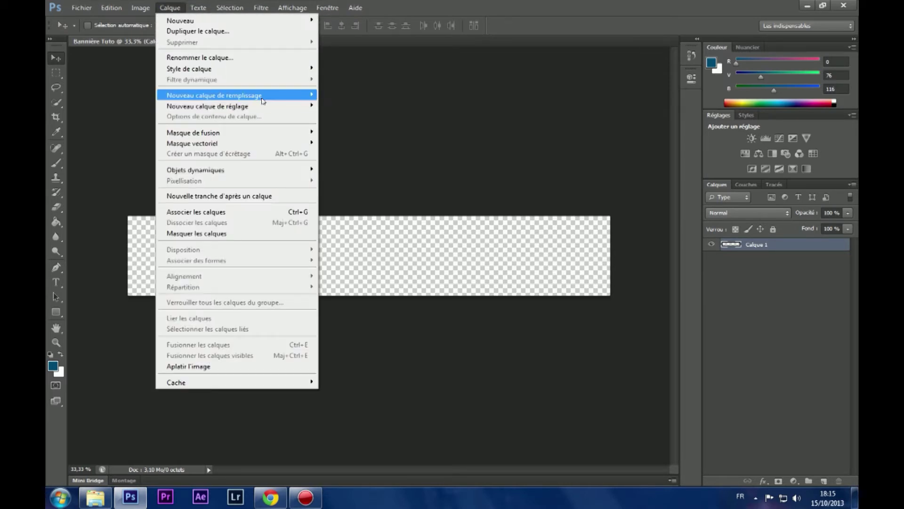
mouse_move(263, 100)
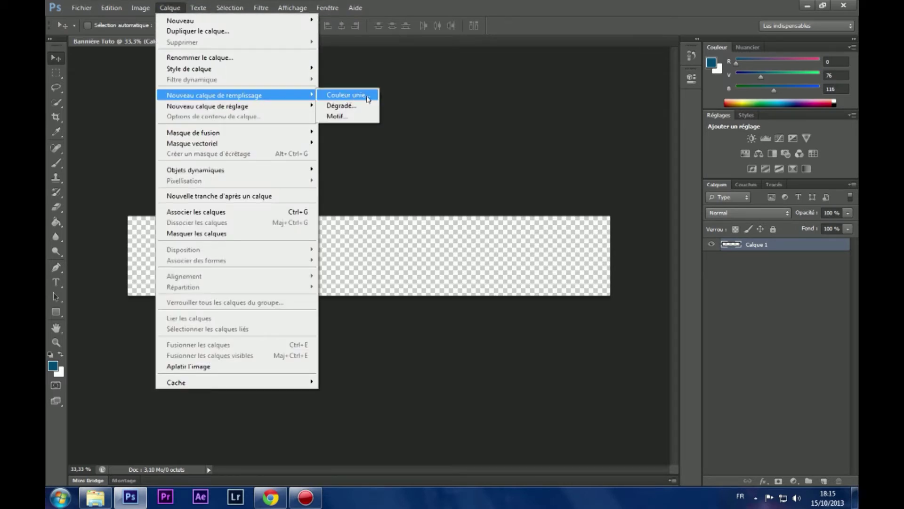
left_click(351, 107)
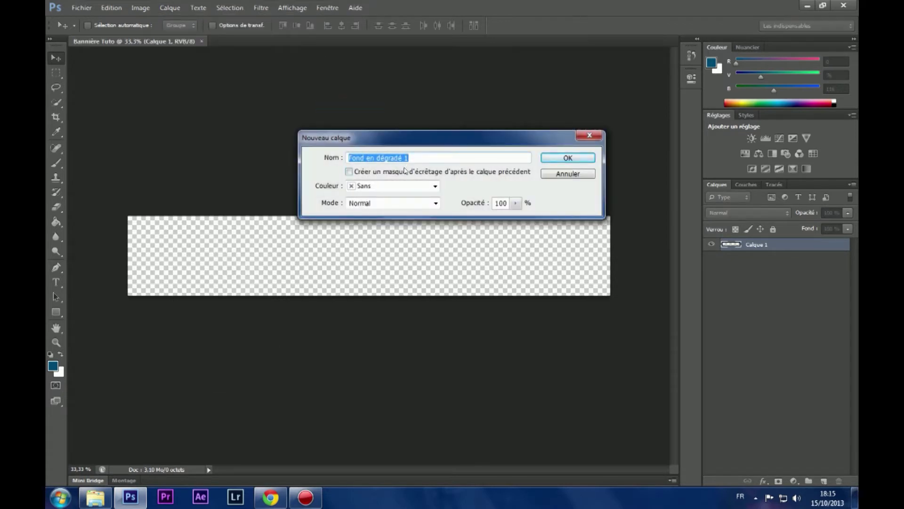
left_click(580, 159)
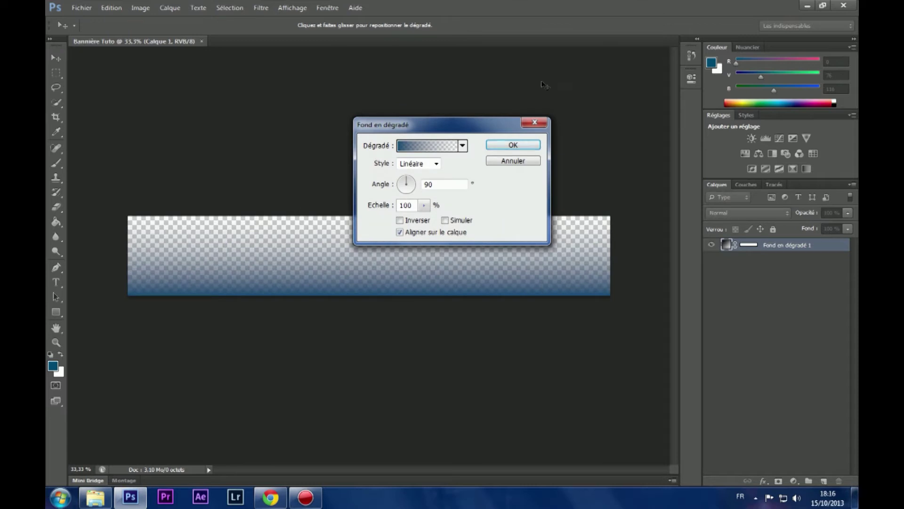
Open the fill layer's gradient for editing, keep the banner in view and browse the preset gradients.
left_click_drag(477, 133, 608, 46)
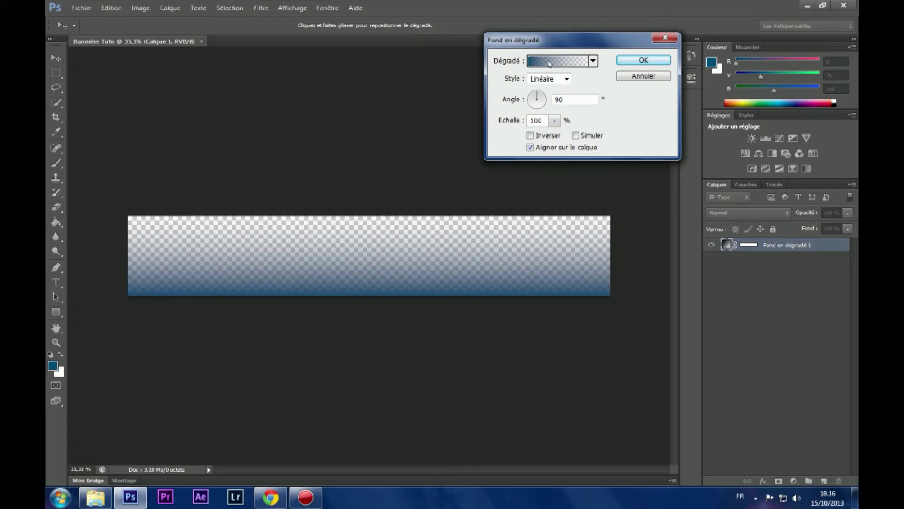
left_click(567, 62)
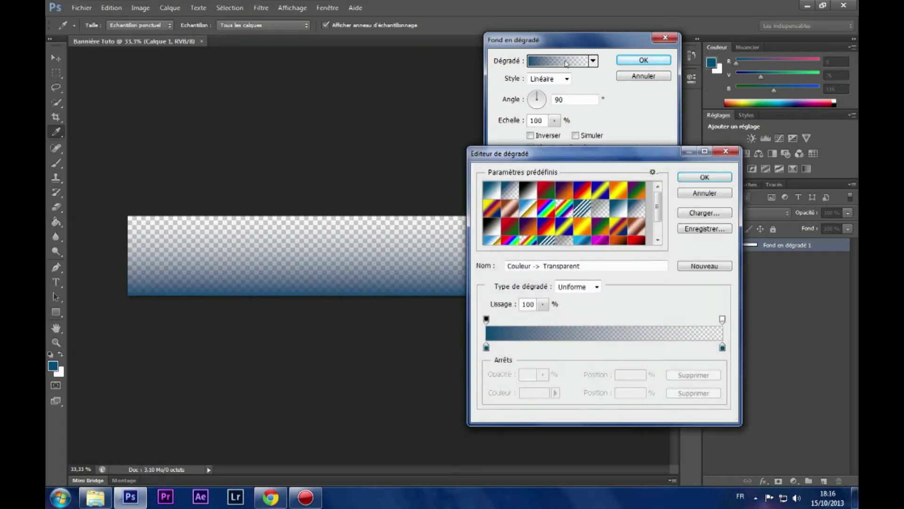
left_click_drag(581, 157, 692, 75)
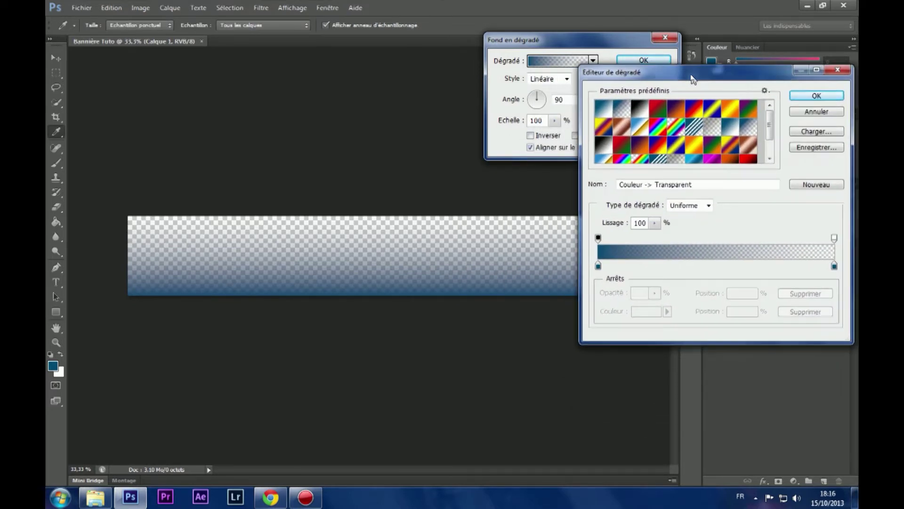
scroll(675, 121, "down", 3)
scroll(675, 120, "up", 3)
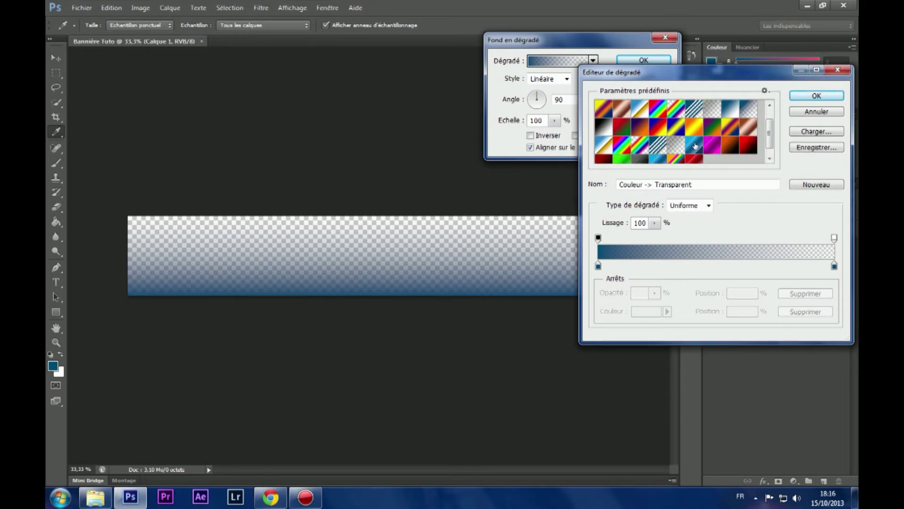
scroll(696, 146, "up", 1)
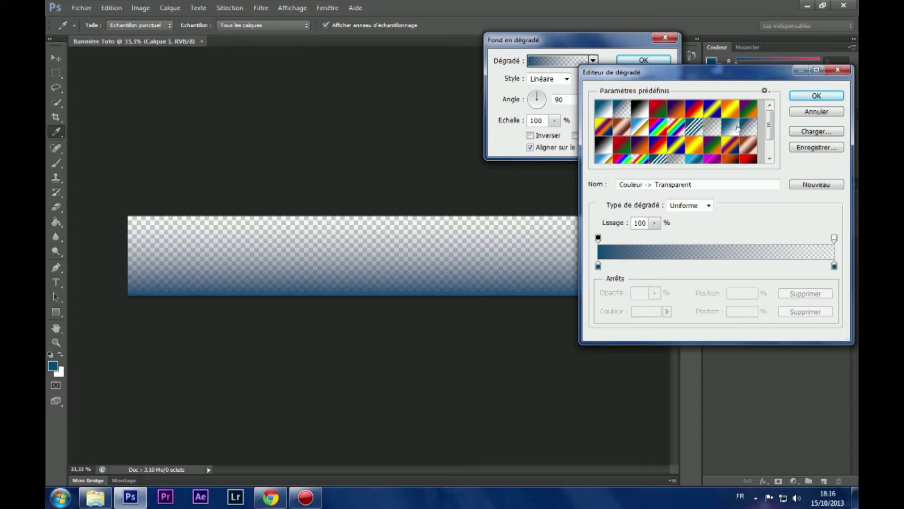
Try the neutral density (Densité neutre), glossy magenta and glossy blue presets on the banner's gradient fill.
left_click(713, 128)
scroll(712, 127, "down", 1)
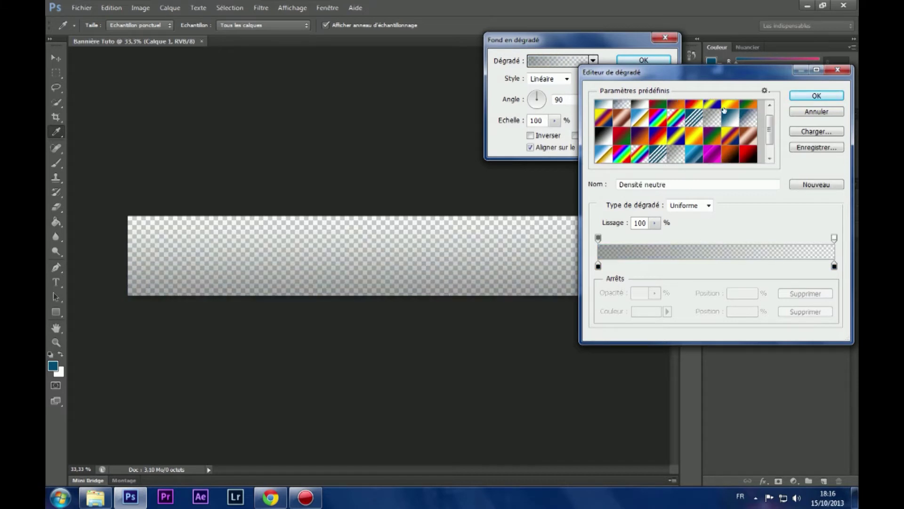
scroll(744, 153, "down", 1)
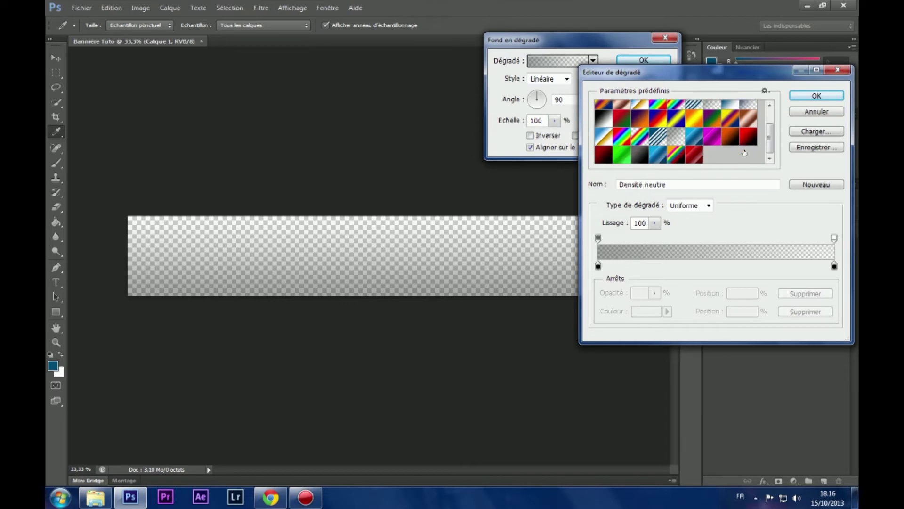
left_click(695, 139)
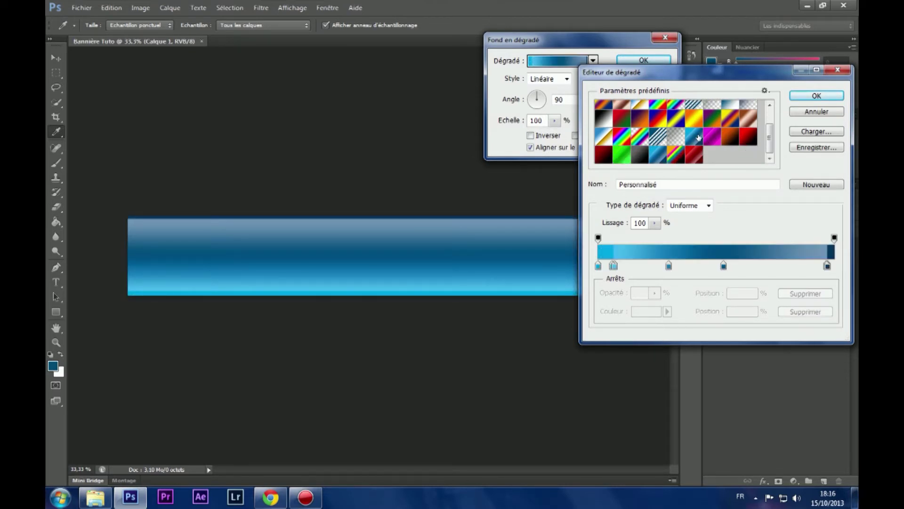
left_click(707, 136)
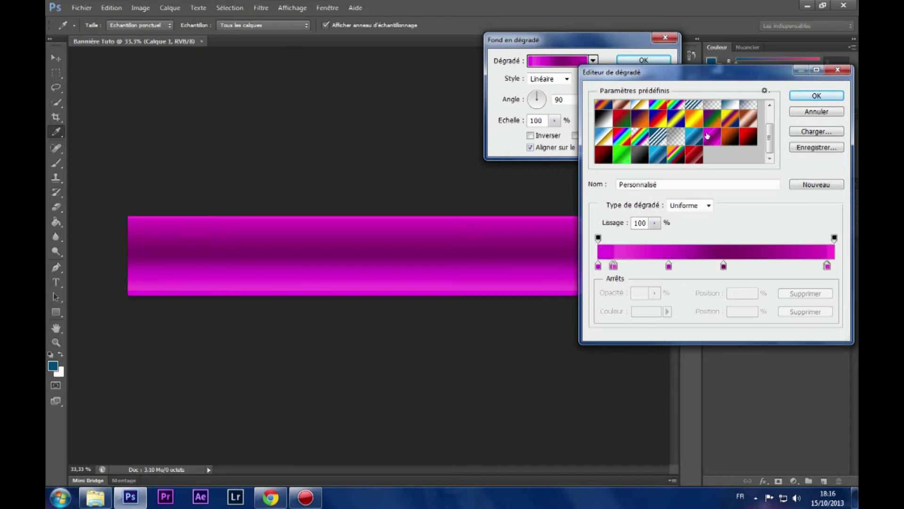
left_click(691, 136)
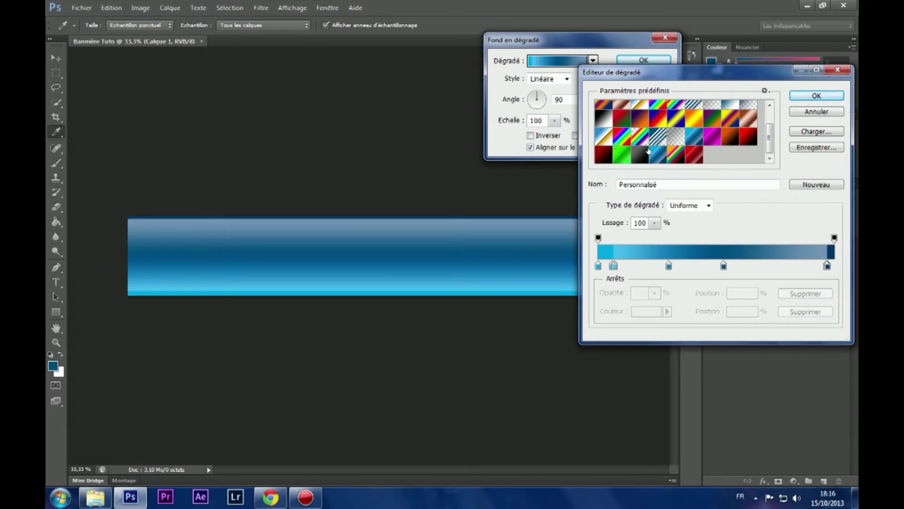
Try the glossy red, green and magenta presets and the orange-to-black preset on the banner's gradient fill.
left_click(722, 134)
left_click(694, 154)
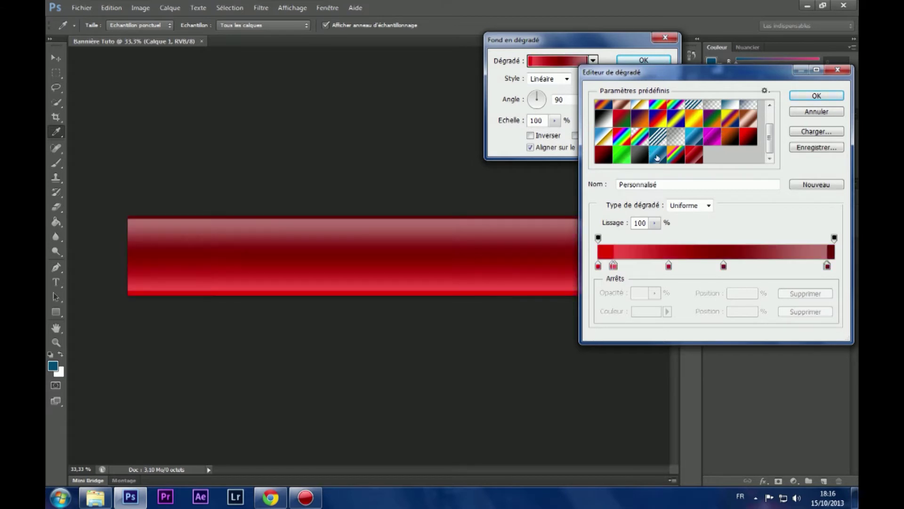
left_click(618, 160)
left_click(689, 151)
left_click(697, 136)
left_click(721, 136)
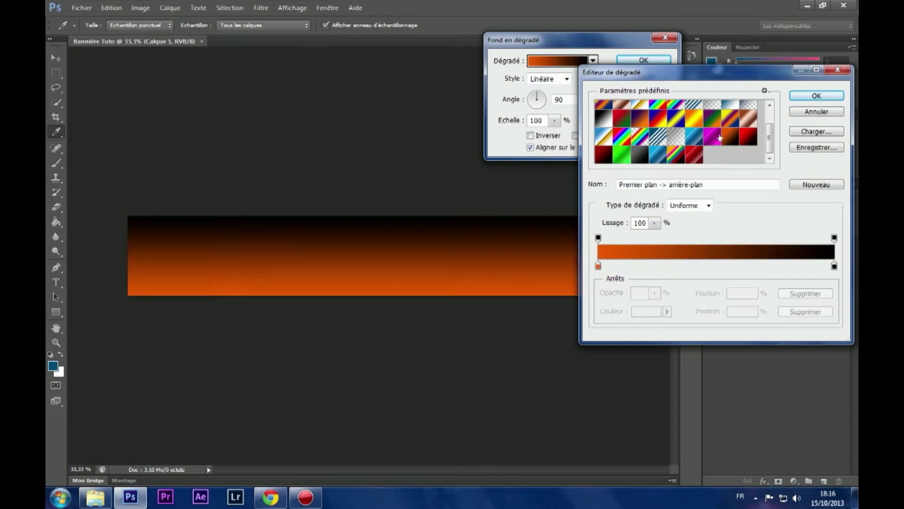
left_click(717, 138)
left_click(623, 152)
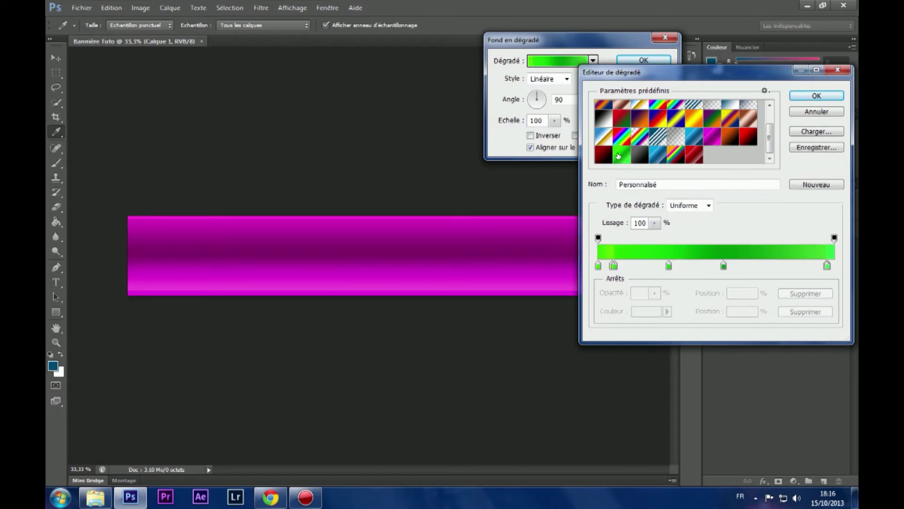
left_click(688, 151)
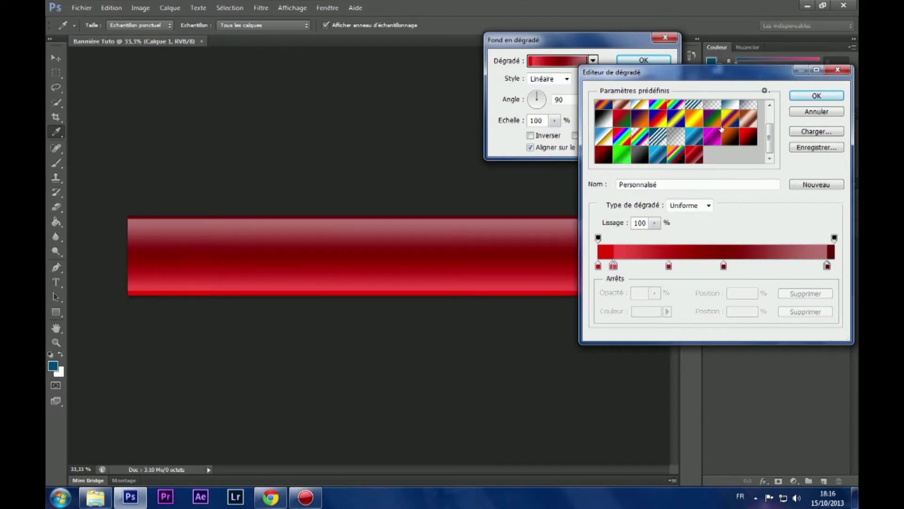
Compare the grey-to-black and dark-red-to-black presets, and select the glossy red preset for the banner's gradient fill.
left_click(633, 155)
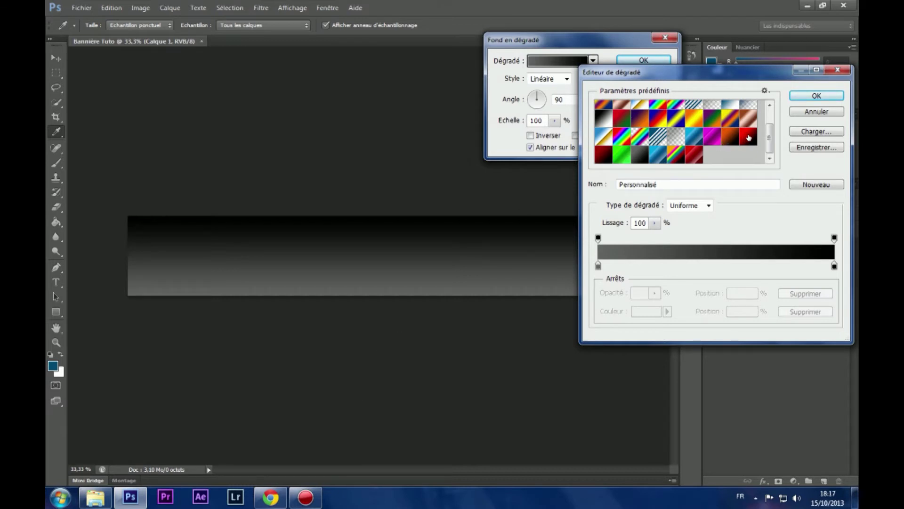
left_click(606, 156)
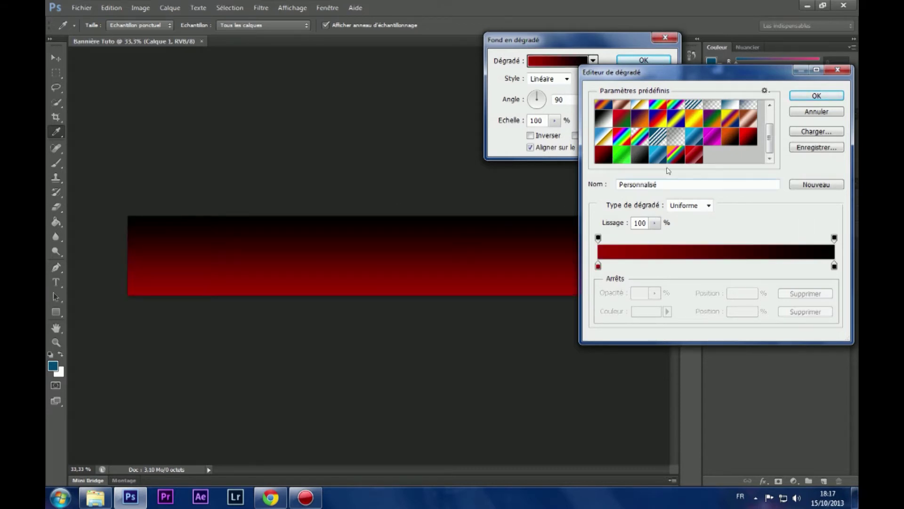
left_click(697, 155)
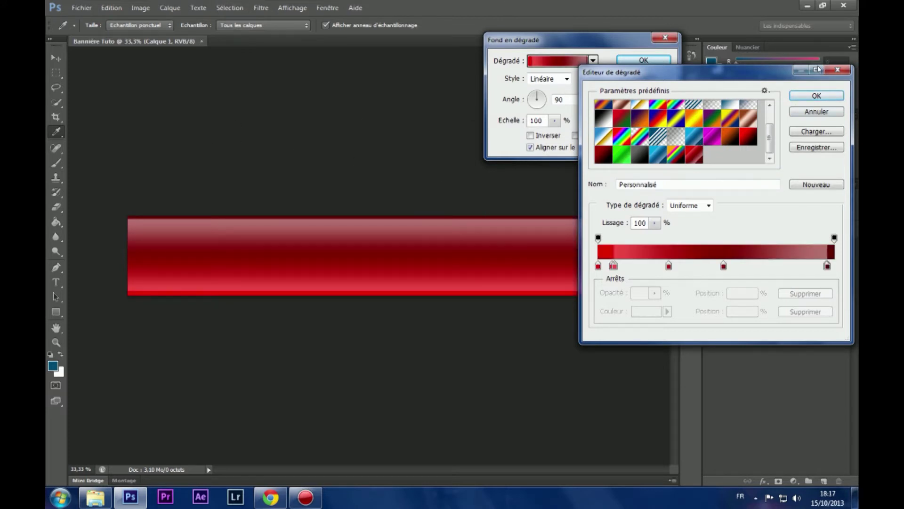
Accept the glossy red gradient and try the Radial and Angle styles on the banner's gradient fill.
left_click(817, 96)
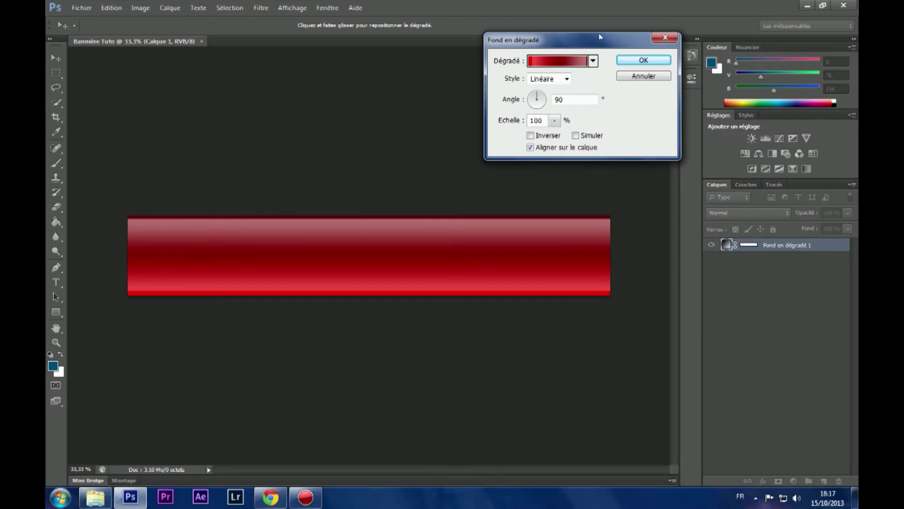
left_click_drag(600, 37, 621, 69)
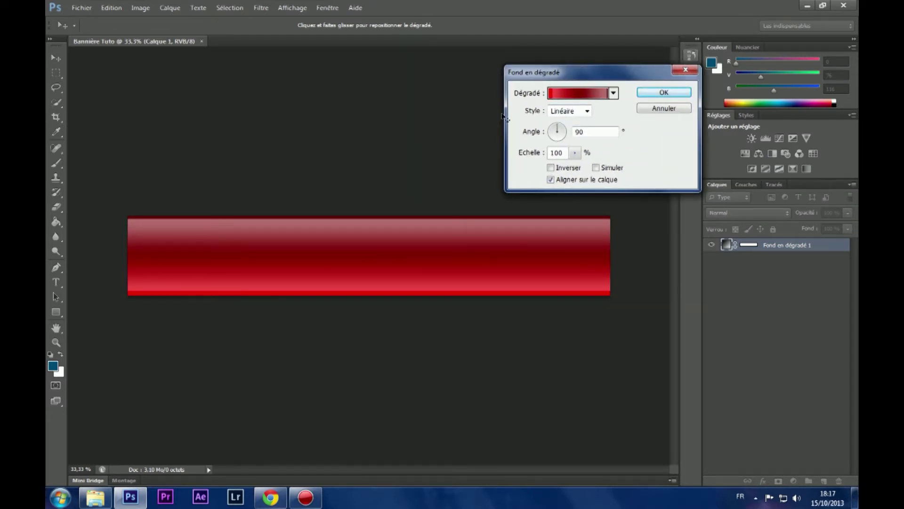
left_click(584, 111)
left_click(588, 124)
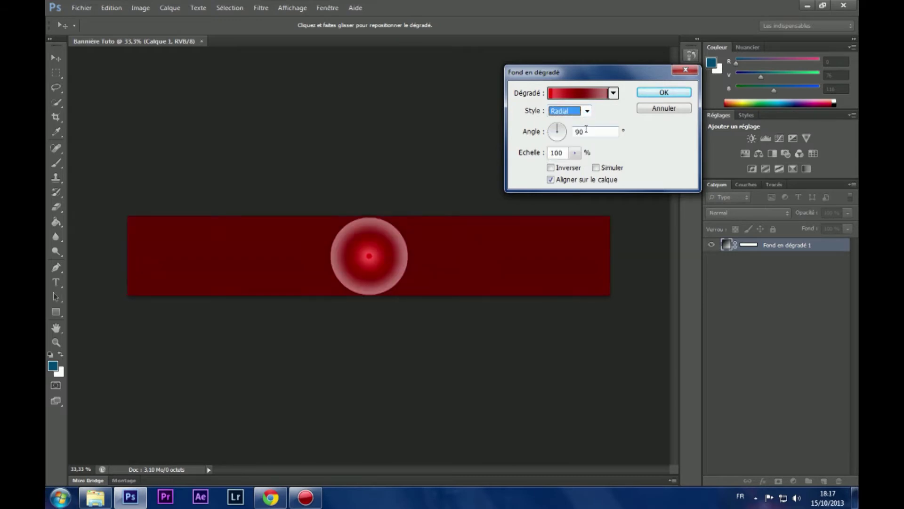
key("Down")
key("Up")
key("Down")
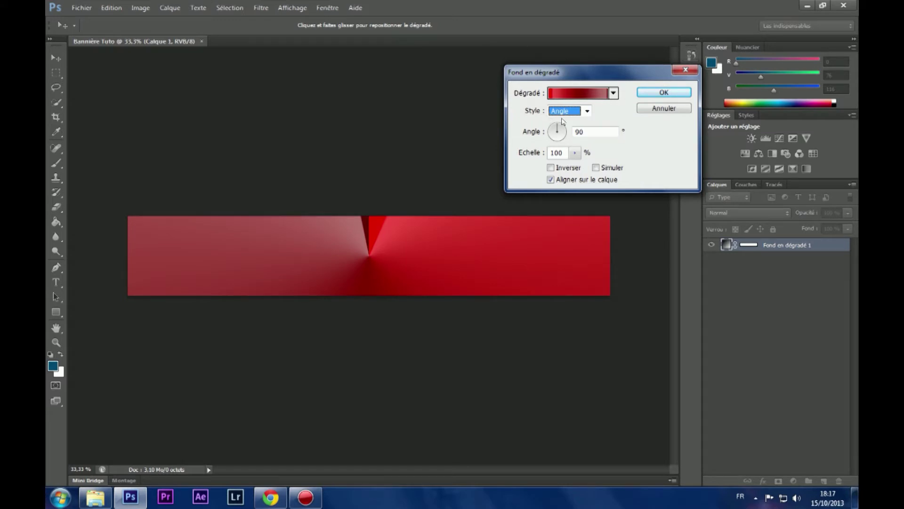
Try a slightly different rotation for the gradient fill and set its angle back to 90°.
left_click_drag(558, 133, 560, 135)
left_click(550, 135)
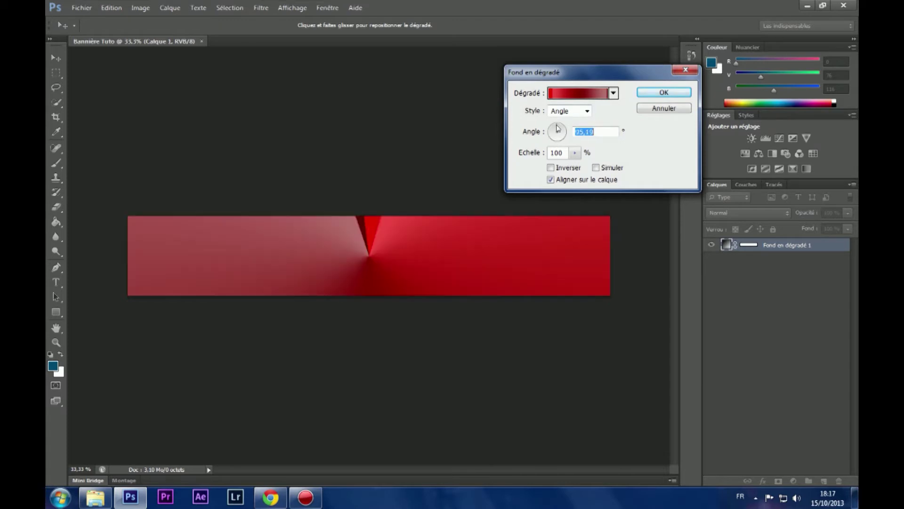
left_click(556, 125)
type("90")
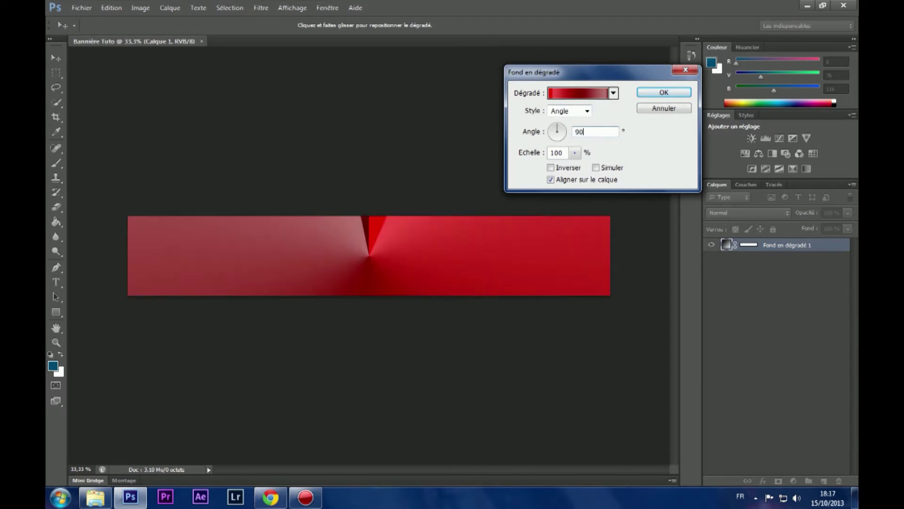
Compare the reflected (Réfléchi) and diamond (Losange) styles and set the gradient fill's style to Réfléchi.
left_click(587, 111)
left_click(587, 149)
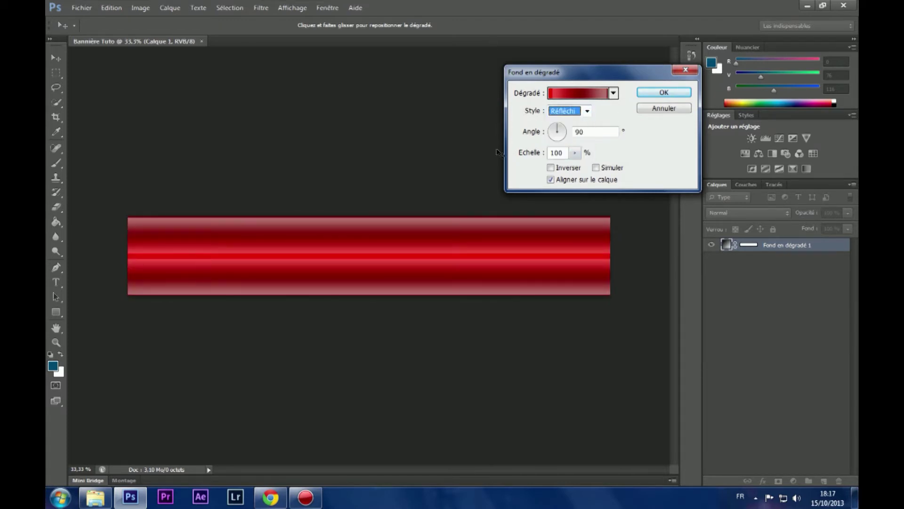
left_click(587, 111)
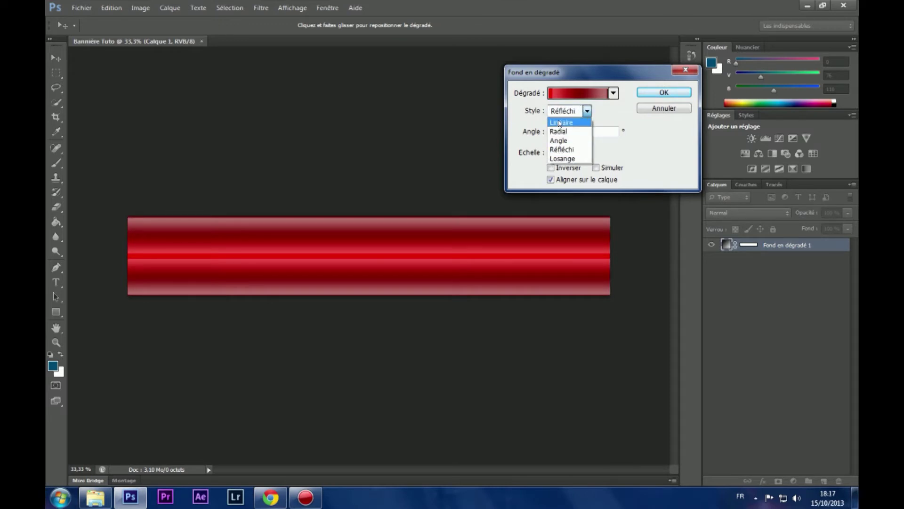
left_click(563, 158)
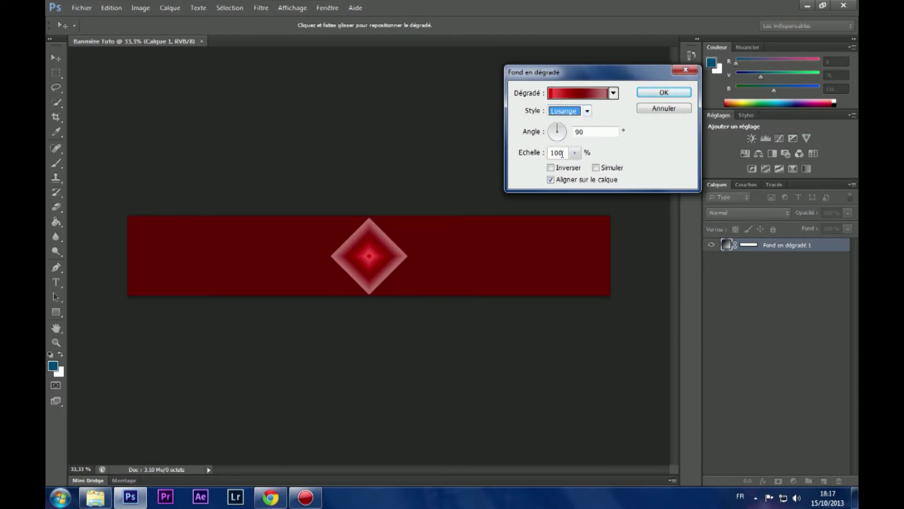
left_click(579, 115)
left_click(570, 151)
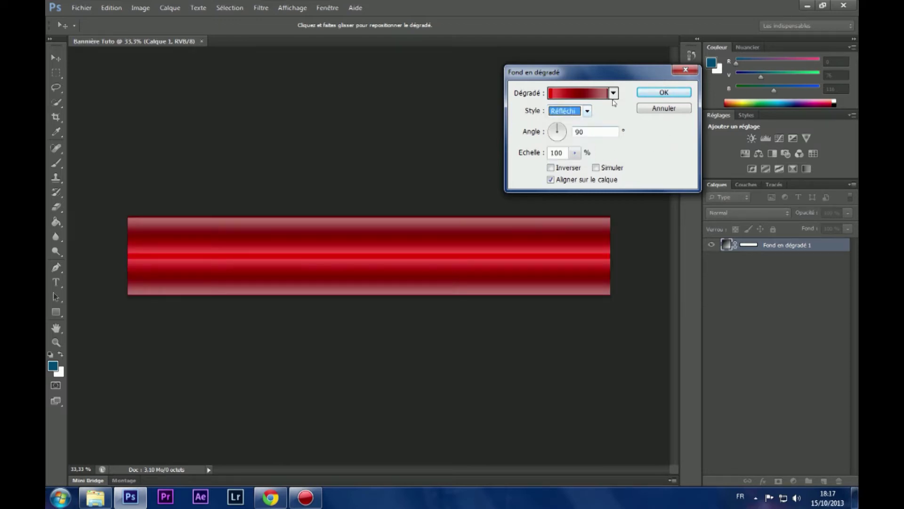
Compare the gradient with and without Inverser, leave the option off and apply the gradient fill.
left_click(551, 168)
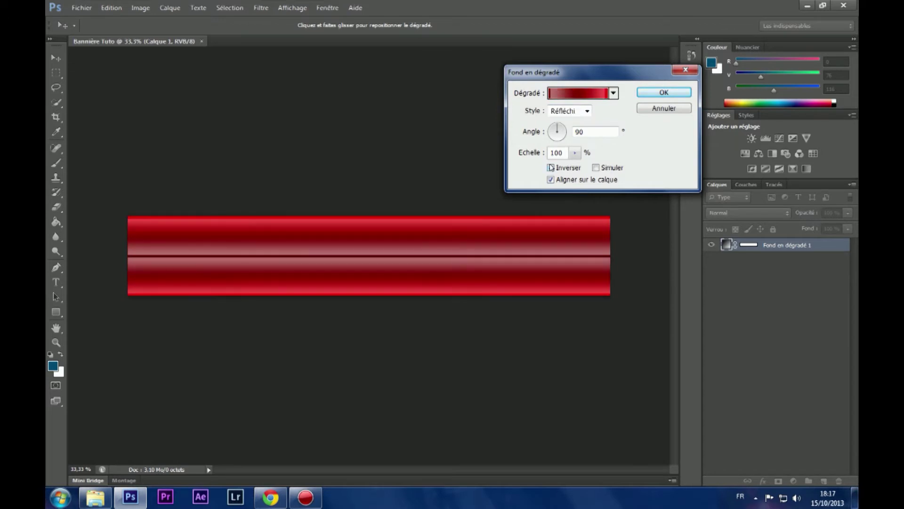
left_click(551, 168)
left_click(551, 168)
left_click(551, 168)
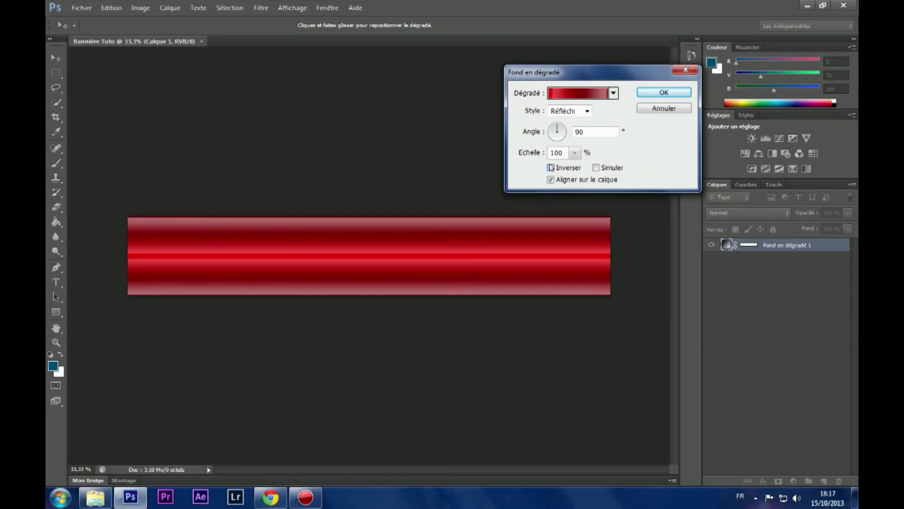
left_click(605, 171)
left_click(674, 93)
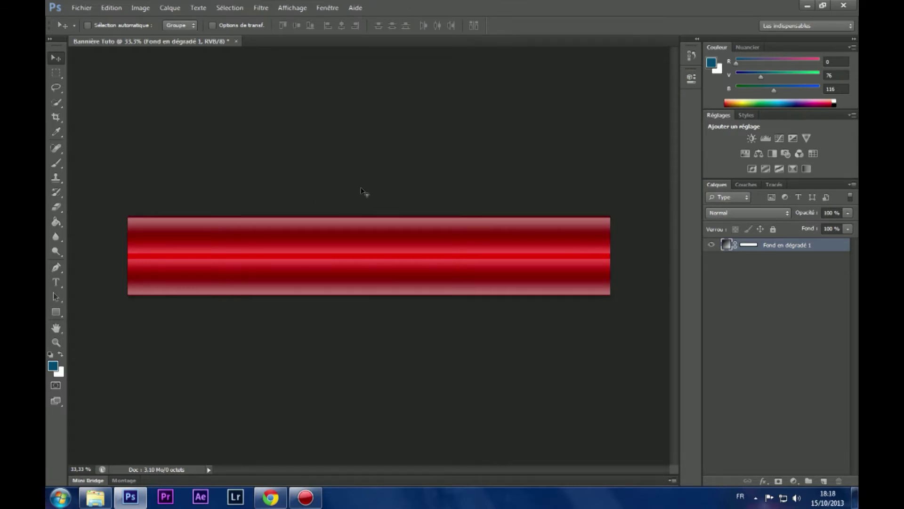
left_click_drag(509, 228, 538, 232)
left_click(802, 252)
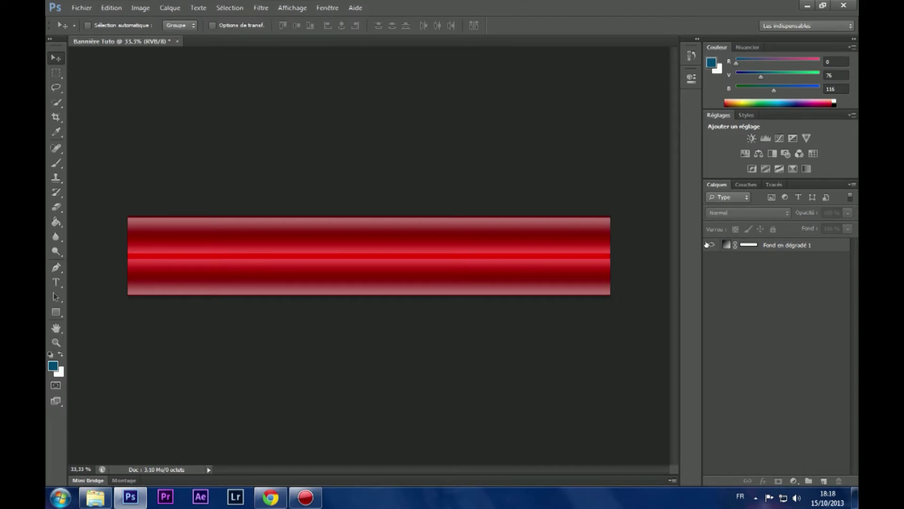
mouse_move(809, 180)
left_mouse_down()
mouse_move(804, 194)
mouse_move(528, 99)
mouse_move(776, 166)
mouse_move(510, 112)
mouse_move(786, 172)
mouse_move(804, 195)
mouse_move(795, 192)
mouse_move(804, 189)
left_mouse_up()
double_click(806, 188)
double_click(829, 188)
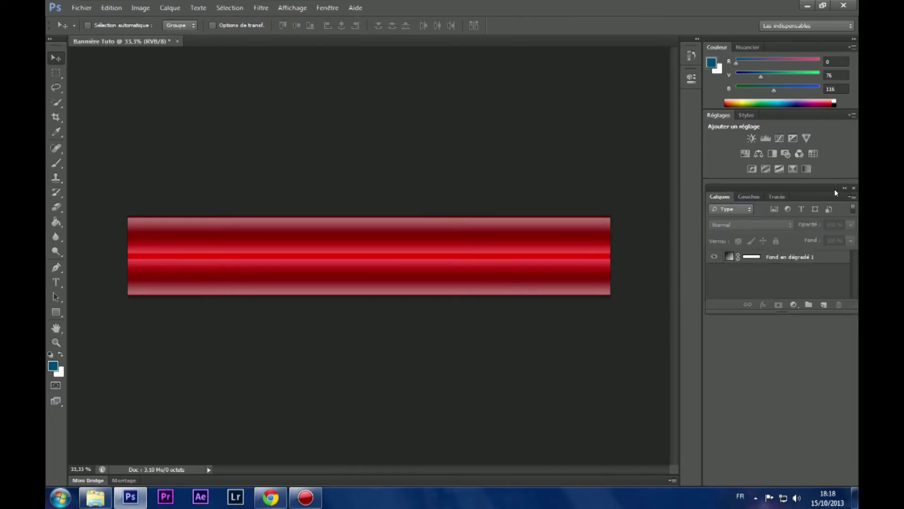
left_click_drag(821, 184, 821, 182)
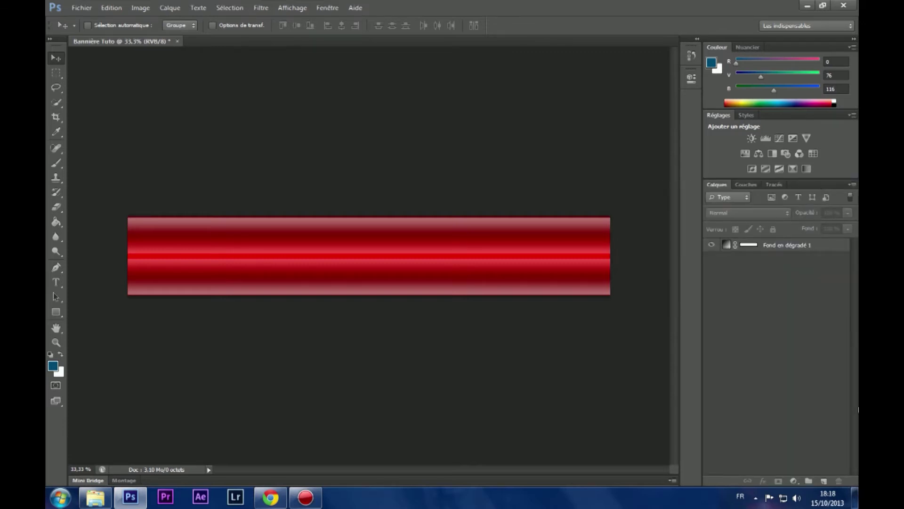
left_click(784, 247)
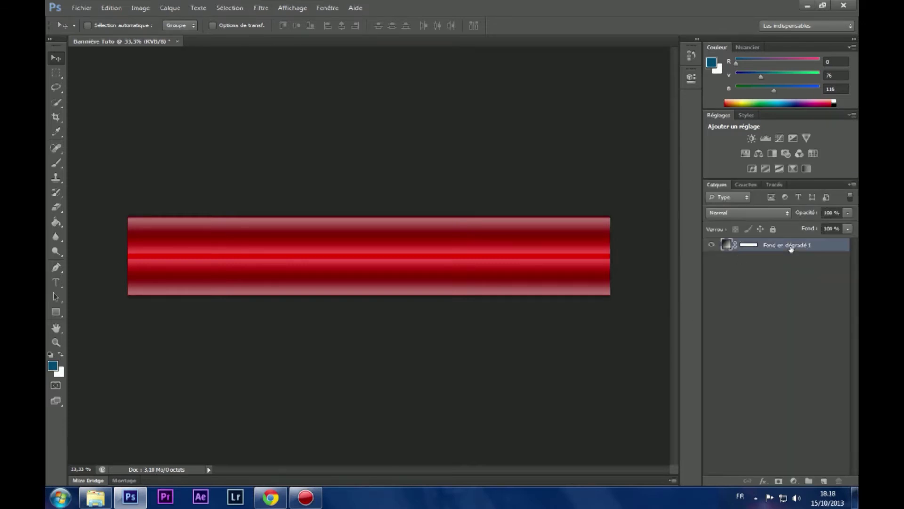
left_click(808, 280)
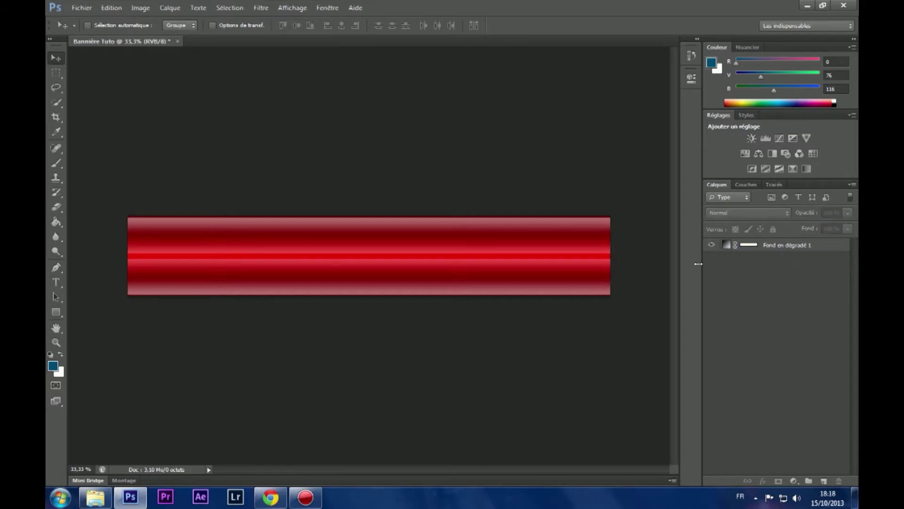
left_click(780, 245)
left_click(757, 277)
Open the watch-dogs-ps4 JPEG image from the desktop (Bureau).
left_click(74, 7)
left_click(480, 206)
left_click(76, 8)
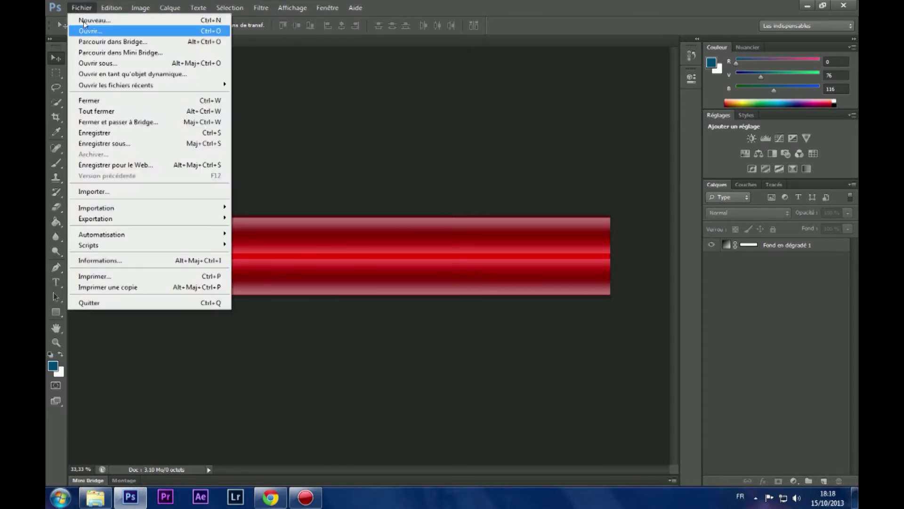
left_click(117, 30)
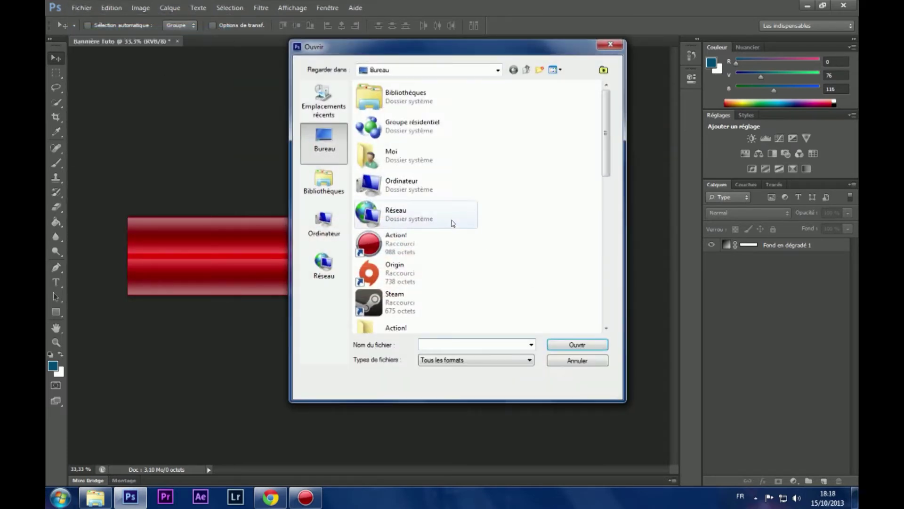
scroll(541, 228, "down", 5)
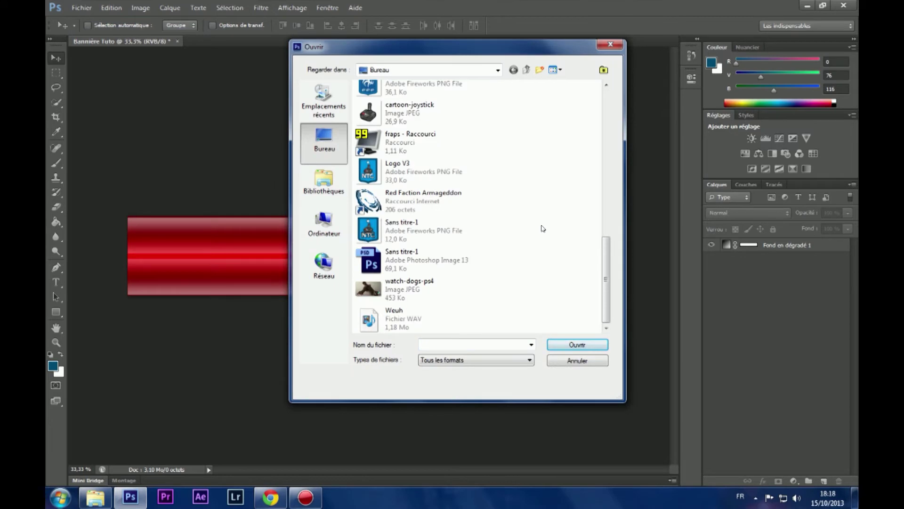
double_click(429, 298)
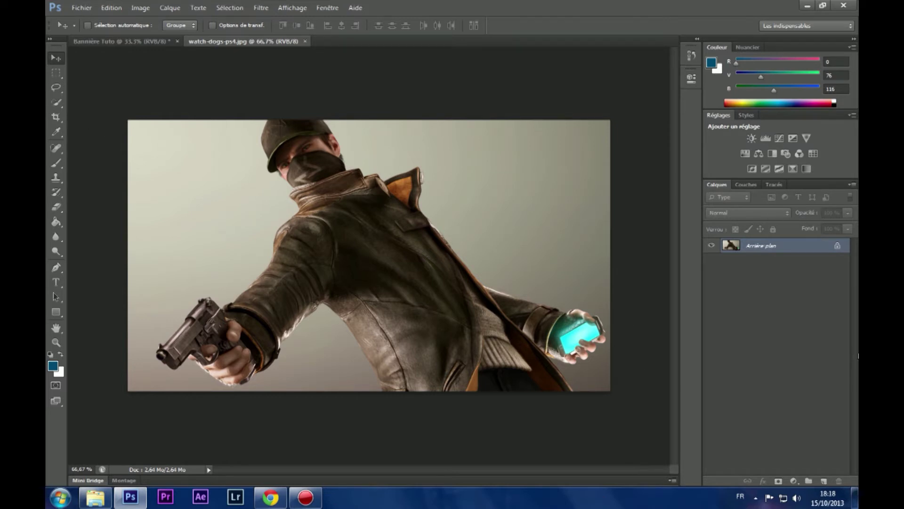
Convert the image's locked background into the regular layer Calque 0, try moving it and undo the changes.
double_click(815, 247)
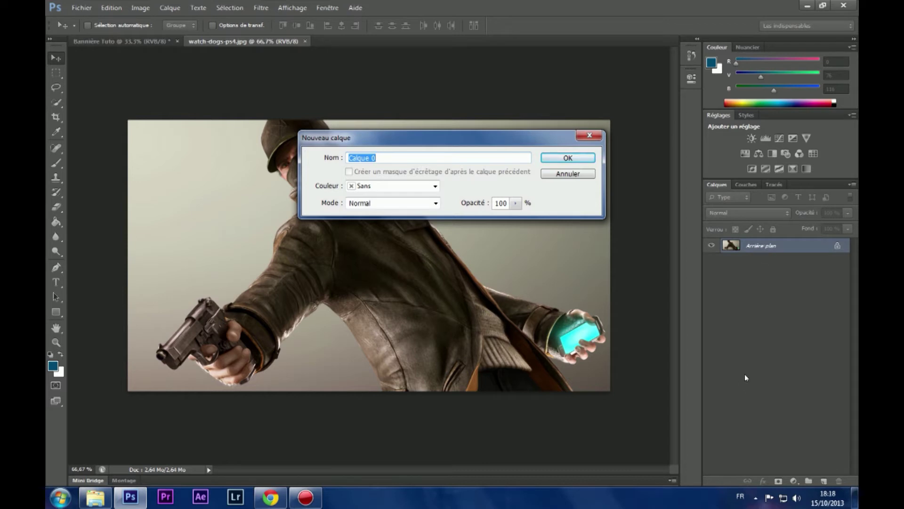
left_click(548, 158)
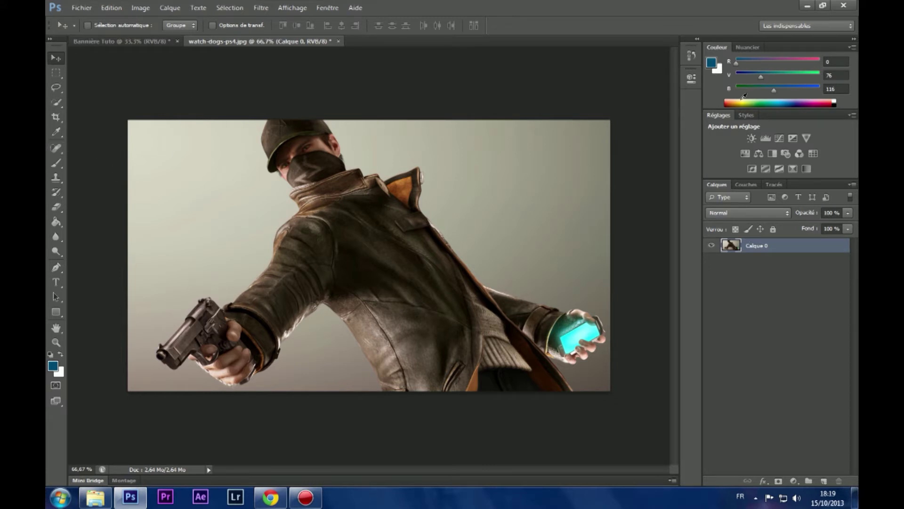
left_click_drag(177, 206, 247, 242)
left_click_drag(434, 225, 383, 206)
key("ctrl+alt+z")
key("ctrl+alt+z")
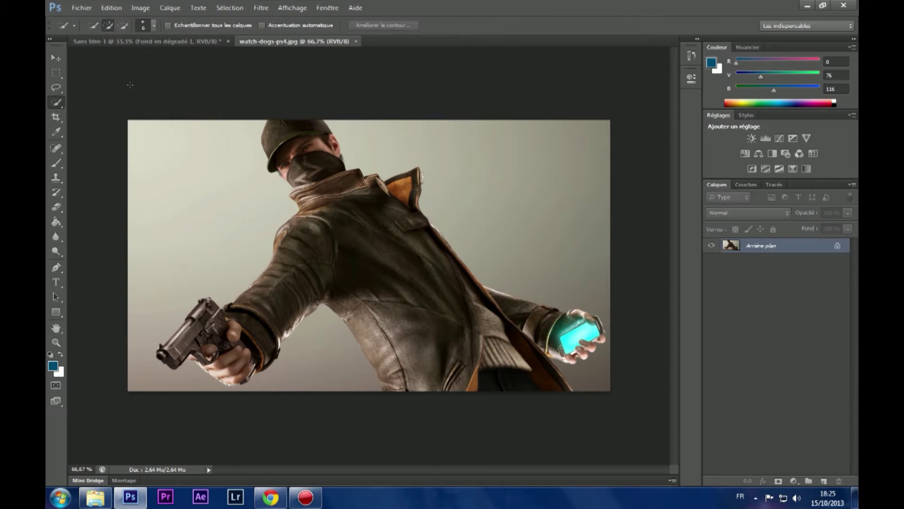
Select the whole masked character, including both hands, using the Quick Selection tool with a 64 px brush.
right_click(57, 101)
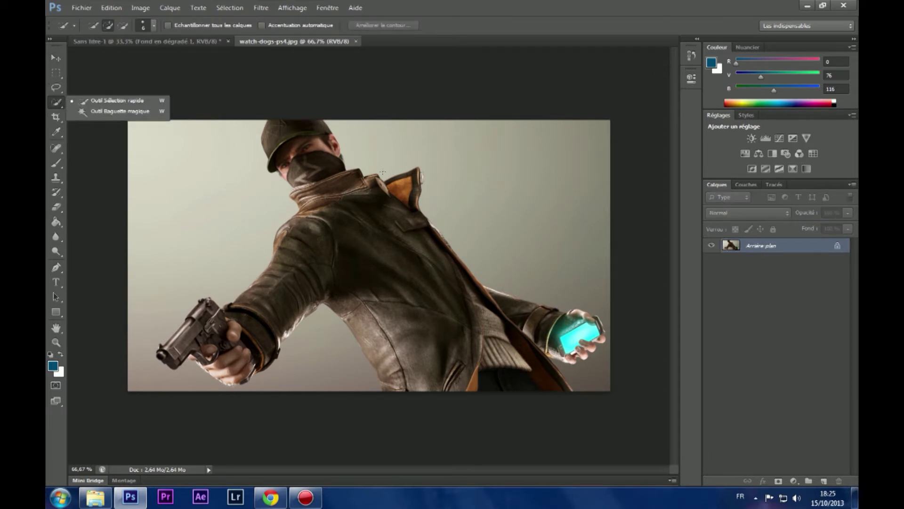
left_click(118, 100)
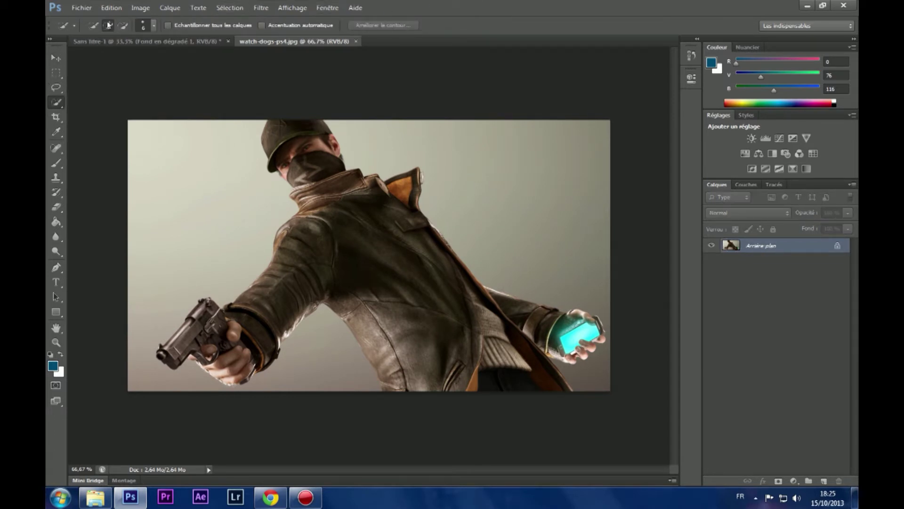
left_click(152, 27)
left_click_drag(123, 58, 120, 60)
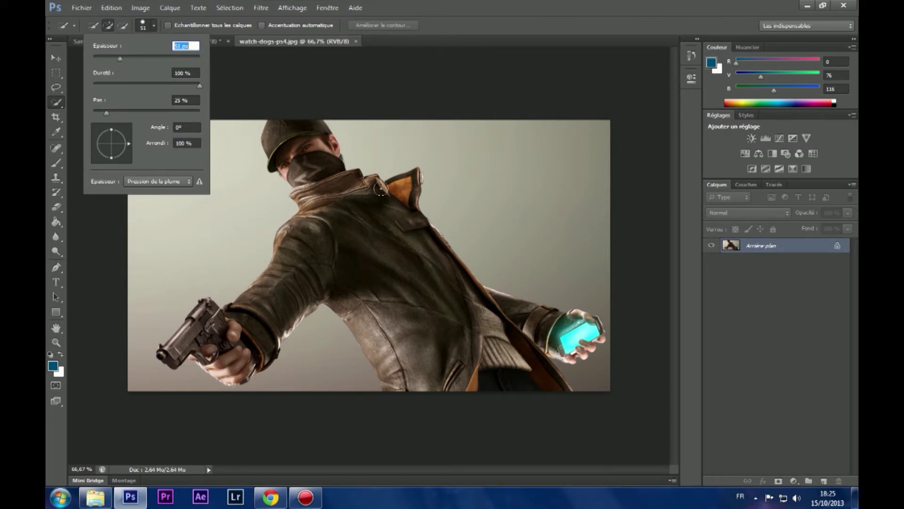
left_click(126, 57)
left_click(317, 243)
mouse_move(316, 244)
left_mouse_down()
mouse_move(395, 285)
mouse_move(433, 338)
mouse_move(353, 259)
mouse_move(264, 301)
mouse_move(288, 329)
mouse_move(250, 325)
mouse_move(197, 339)
mouse_move(189, 365)
mouse_move(212, 344)
mouse_move(201, 348)
left_mouse_up()
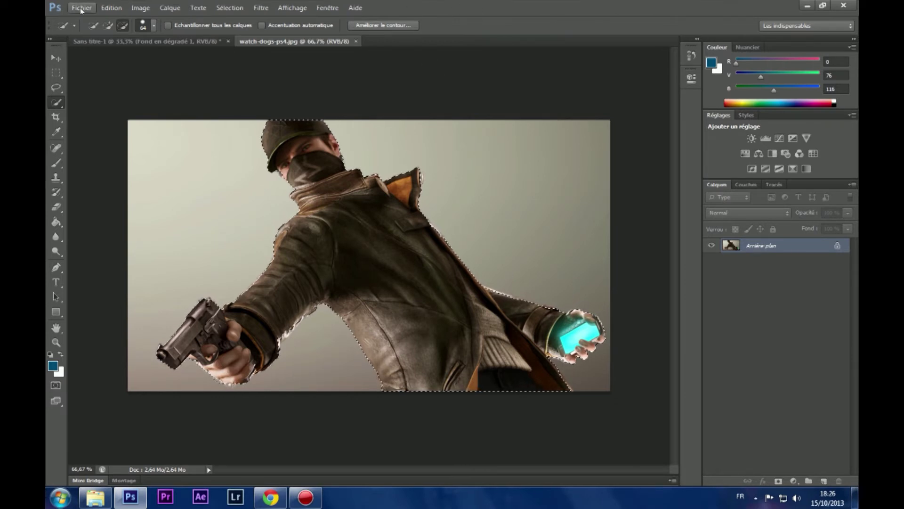
Copy the selected character into the banner document with the Move tool and place it near the middle.
left_click(50, 62)
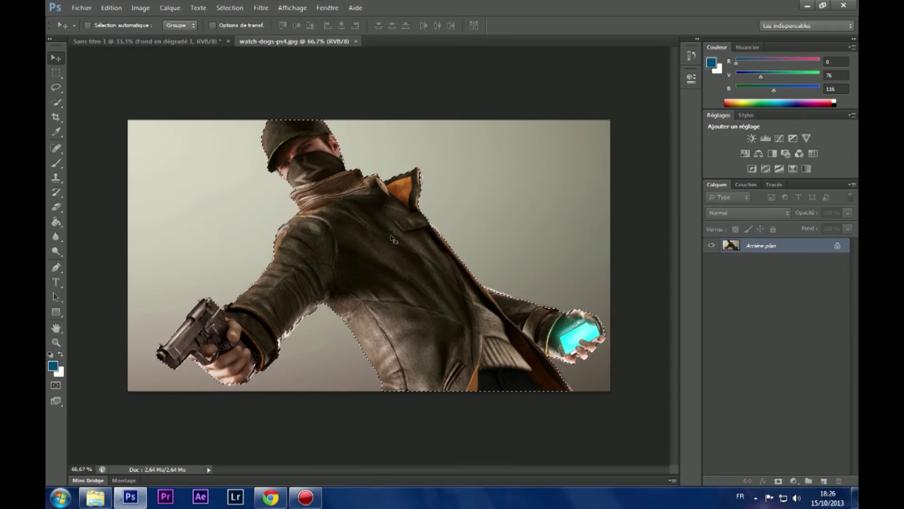
left_click_drag(391, 239, 442, 193)
mouse_move(387, 259)
left_mouse_down()
mouse_move(428, 298)
mouse_move(589, 285)
mouse_move(523, 313)
mouse_move(427, 400)
mouse_move(537, 395)
mouse_move(518, 254)
mouse_move(514, 278)
mouse_move(330, 254)
mouse_move(332, 238)
mouse_move(384, 234)
mouse_move(190, 106)
mouse_move(210, 61)
mouse_move(204, 43)
mouse_move(329, 263)
mouse_move(374, 258)
left_mouse_up()
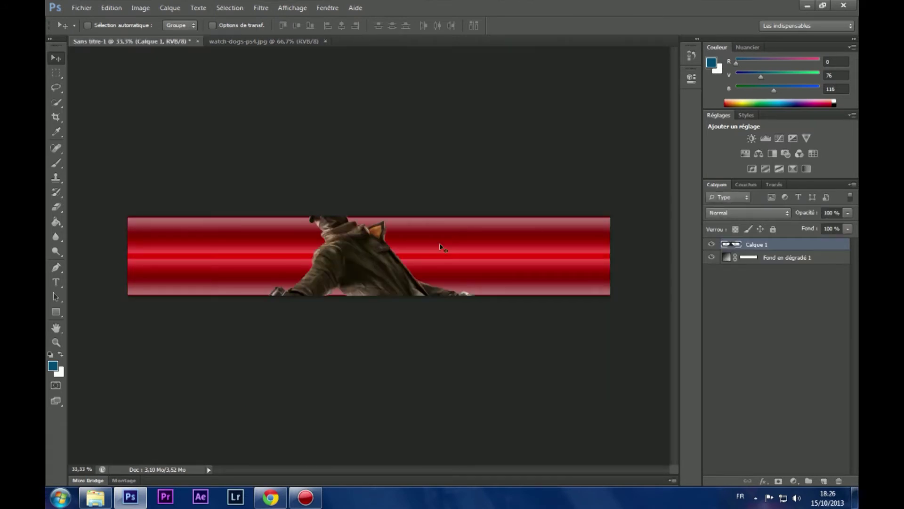
Free-transform the character to about 67% width and 59% height so it fits the banner's height, and place it near the middle.
key("ctrl+t")
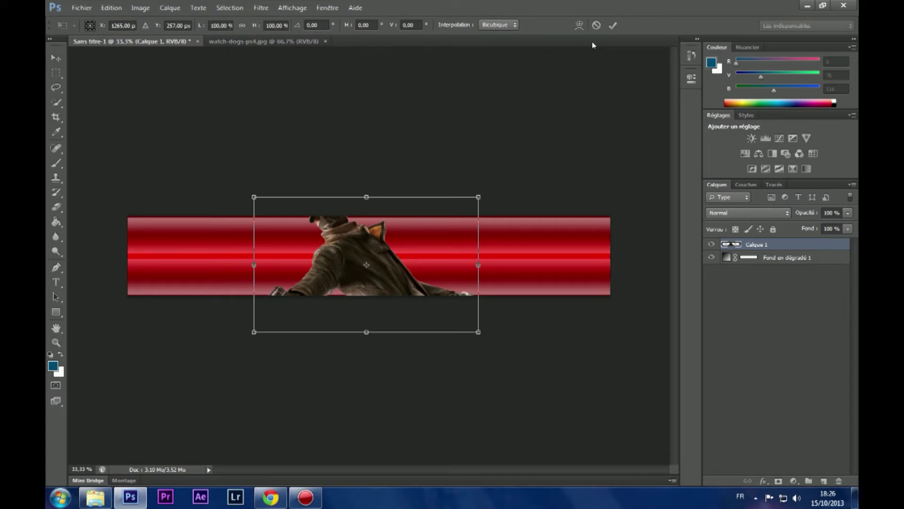
left_click(614, 26)
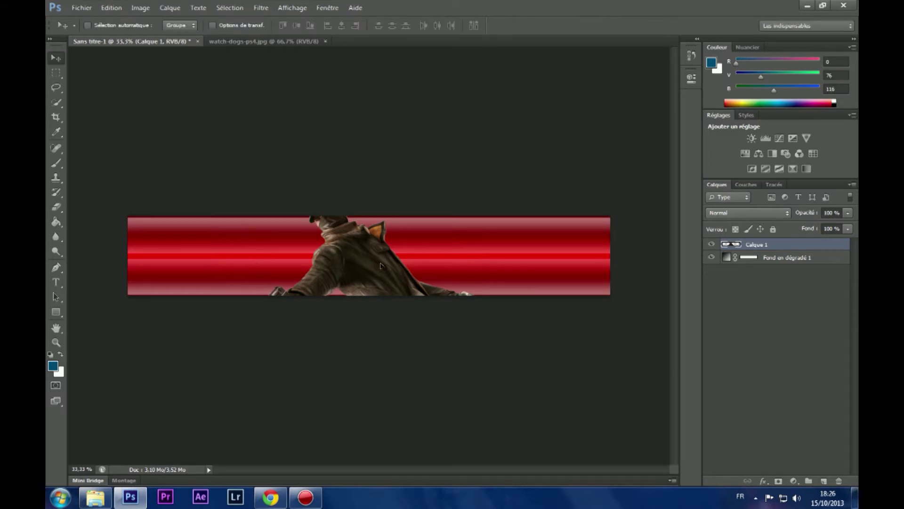
mouse_move(382, 265)
left_mouse_down()
mouse_move(402, 225)
mouse_move(395, 207)
mouse_move(381, 261)
mouse_move(392, 227)
mouse_move(391, 246)
mouse_move(376, 249)
mouse_move(380, 239)
mouse_move(375, 250)
left_mouse_up()
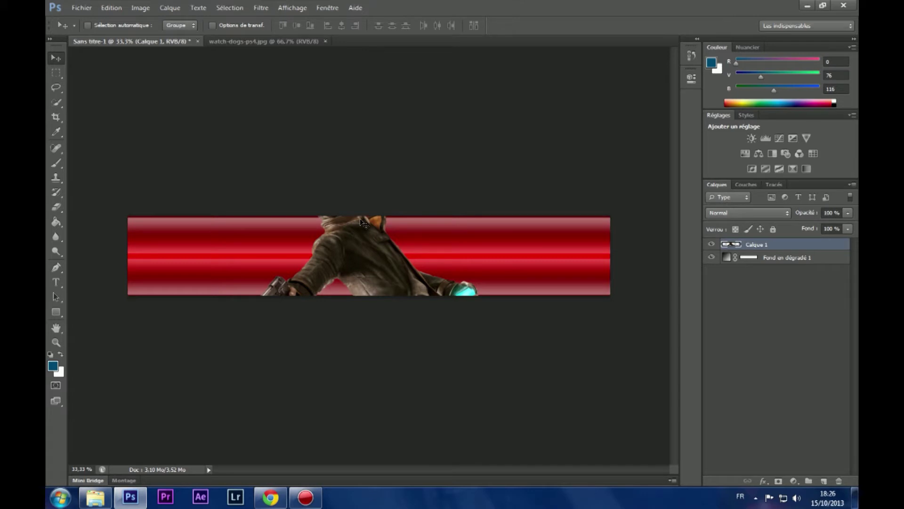
key("ctrl+t")
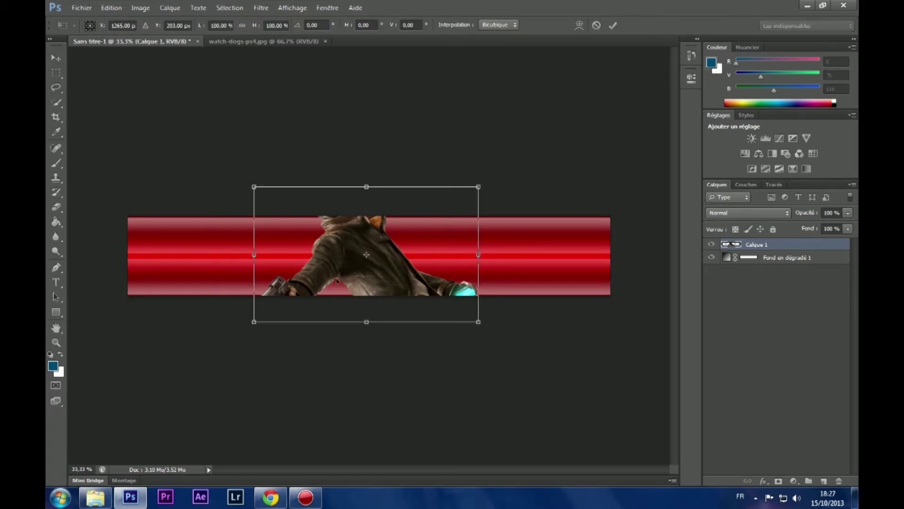
mouse_move(480, 186)
left_mouse_down()
mouse_move(440, 200)
mouse_move(419, 220)
mouse_move(490, 177)
mouse_move(403, 191)
mouse_move(490, 181)
left_mouse_up()
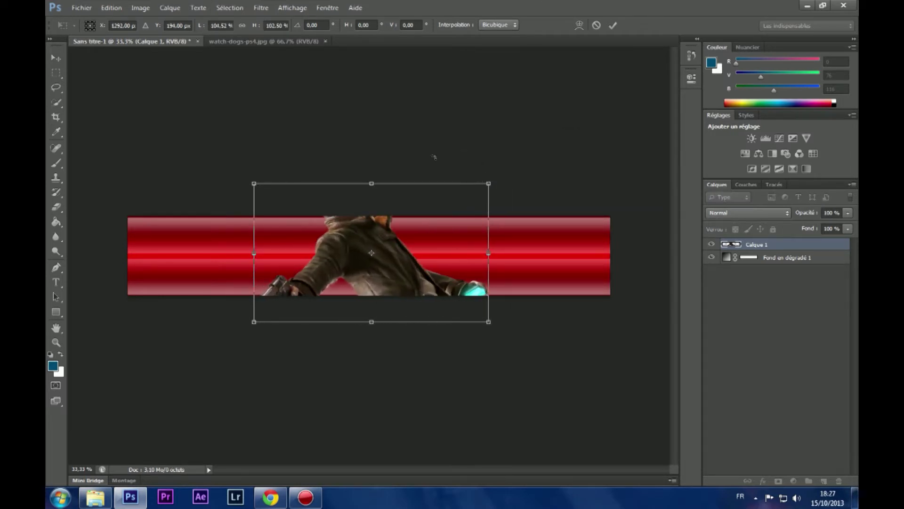
left_click_drag(490, 180, 384, 237)
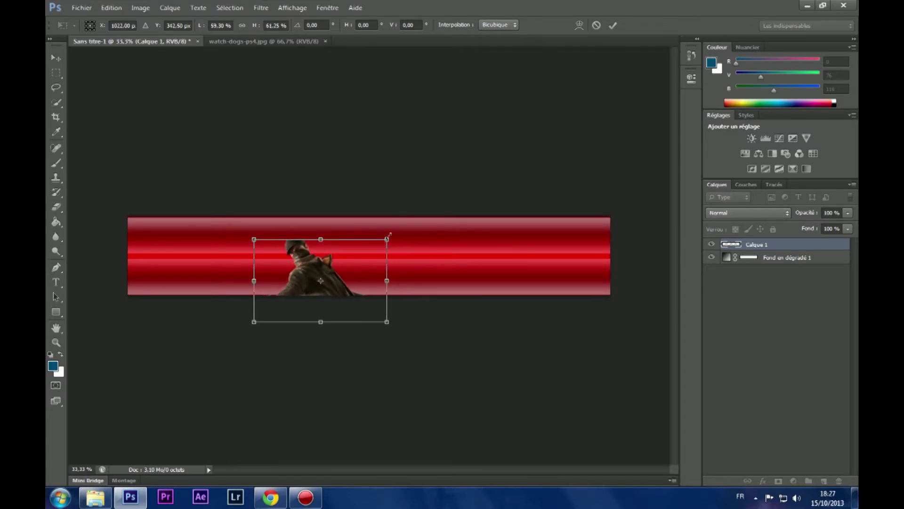
left_click_drag(358, 277, 377, 287)
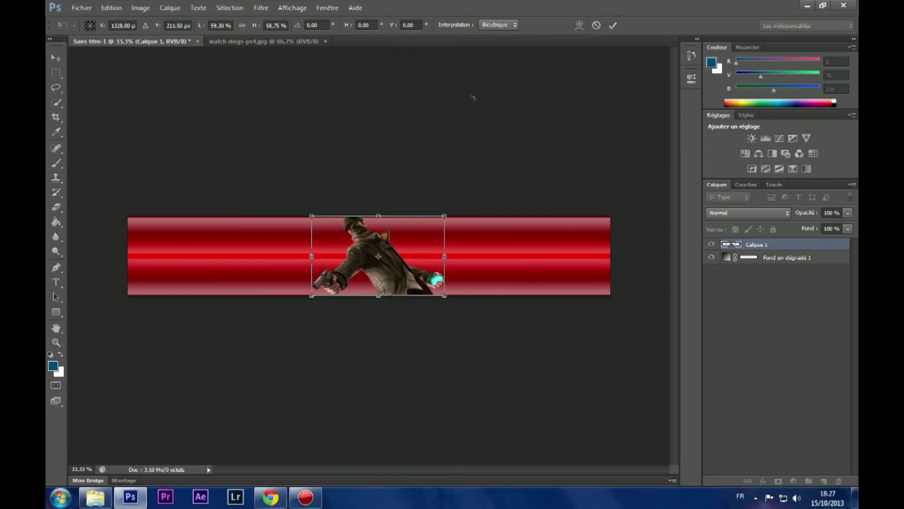
mouse_move(466, 248)
left_mouse_down()
mouse_move(450, 247)
mouse_move(461, 246)
left_mouse_up()
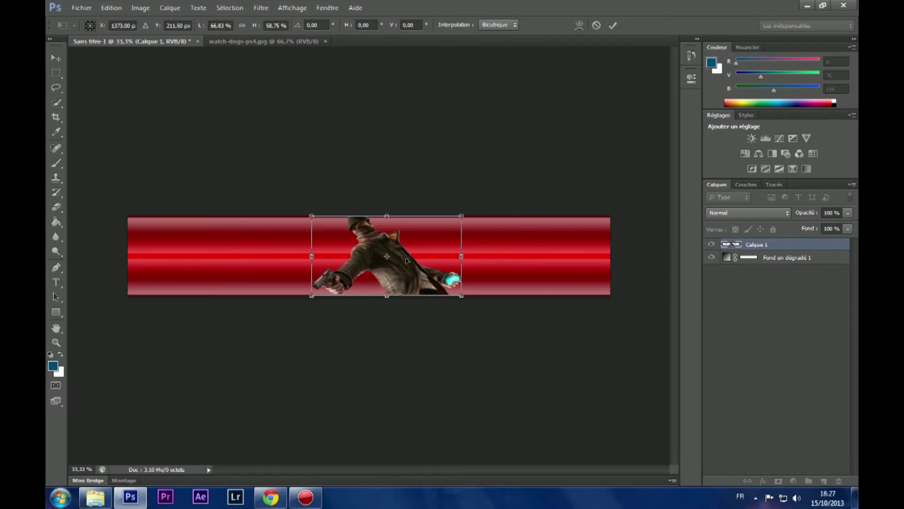
left_click(614, 26)
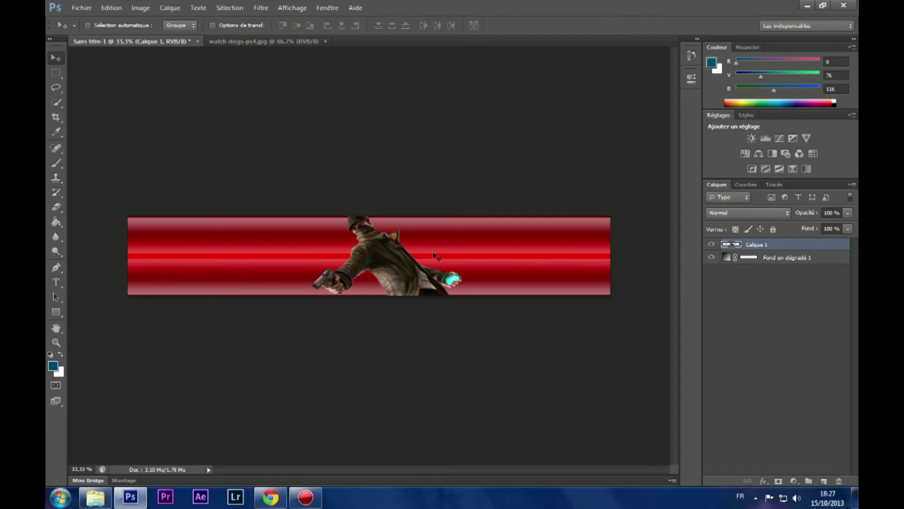
mouse_move(404, 259)
left_mouse_down()
mouse_move(238, 258)
mouse_move(407, 258)
mouse_move(341, 258)
mouse_move(388, 258)
left_mouse_up()
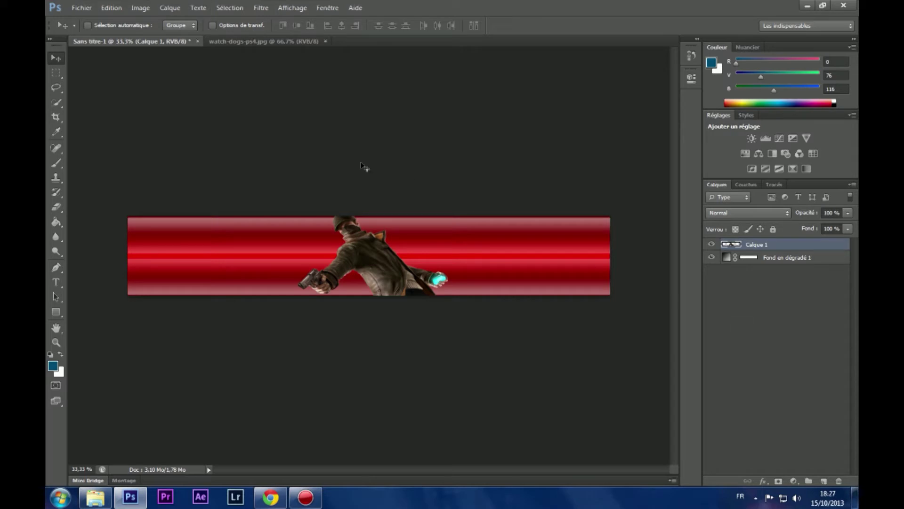
left_click(140, 8)
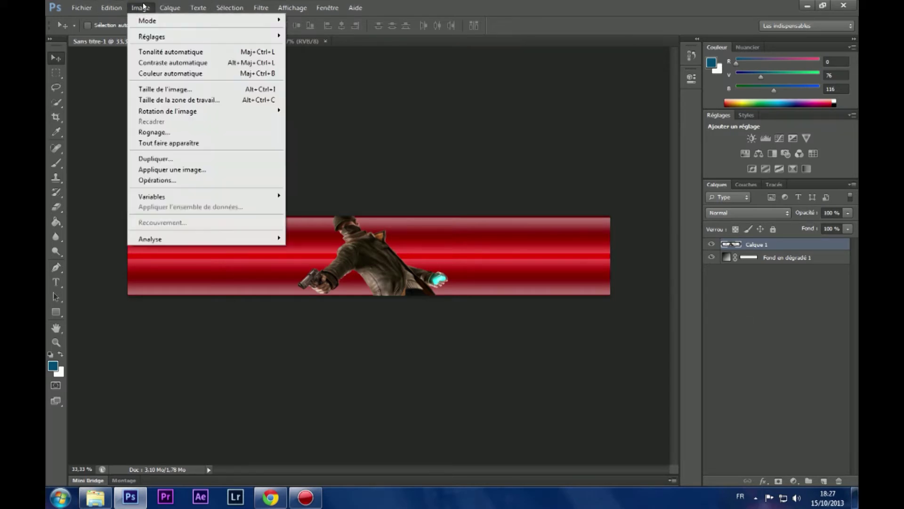
mouse_move(106, 6)
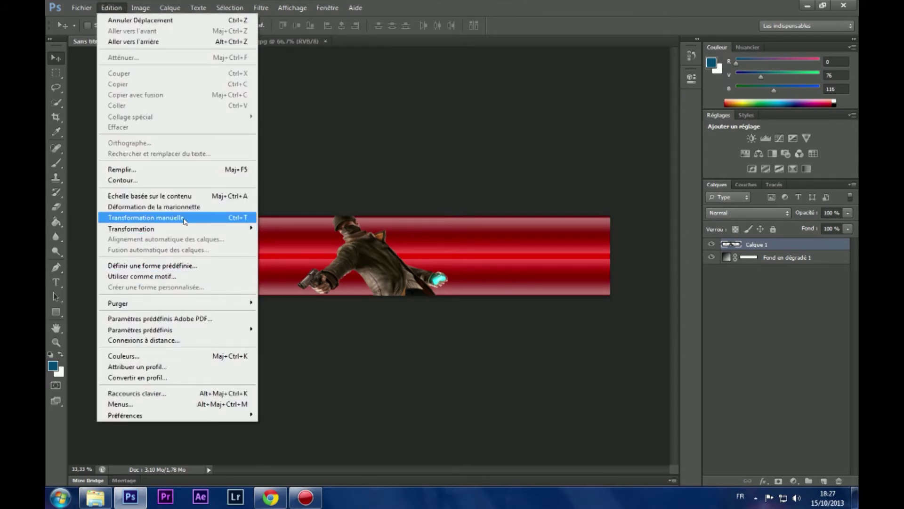
left_click(606, 4)
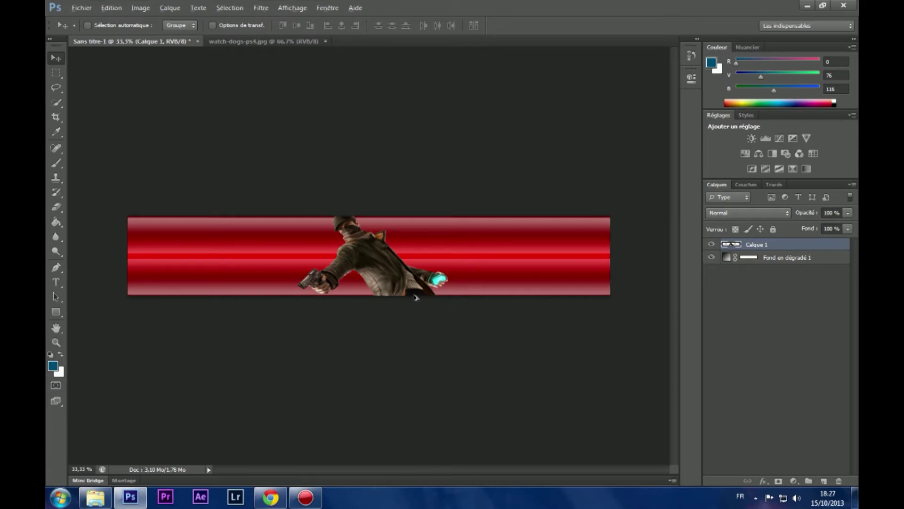
scroll(416, 297, "up", 3)
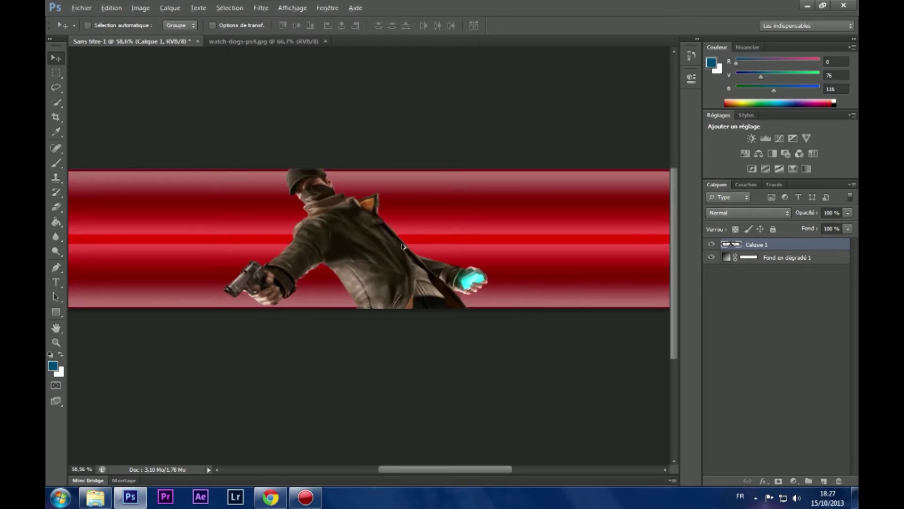
key("alt")
right_click(782, 248)
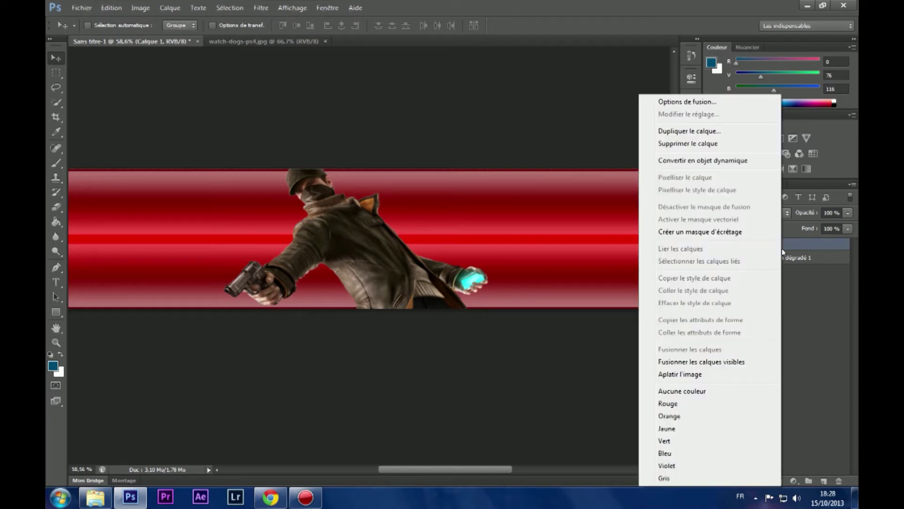
left_click(791, 321)
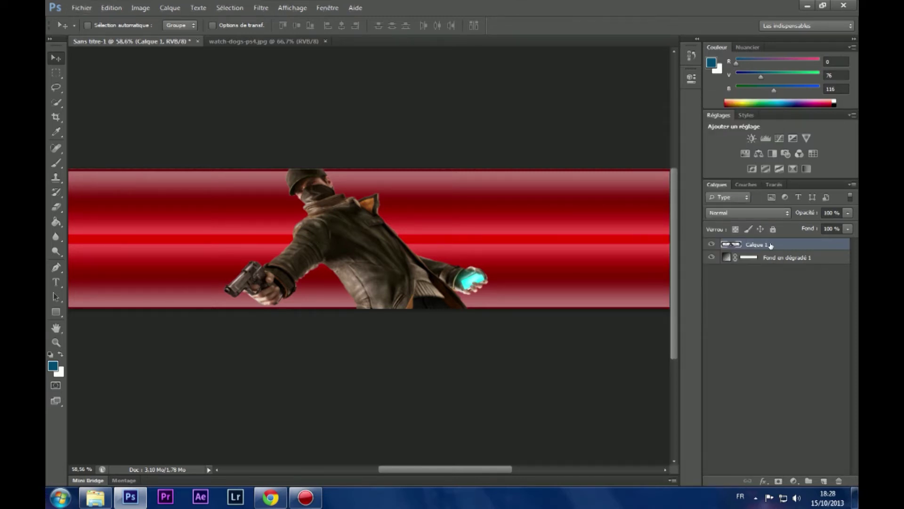
left_click(778, 282)
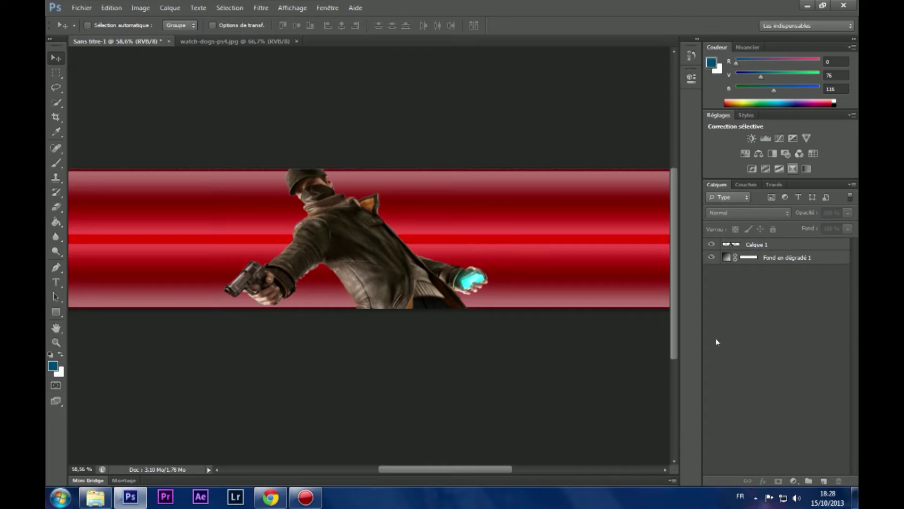
Rename the character layer Calque 1 as Watch Dogs.
left_click(757, 244)
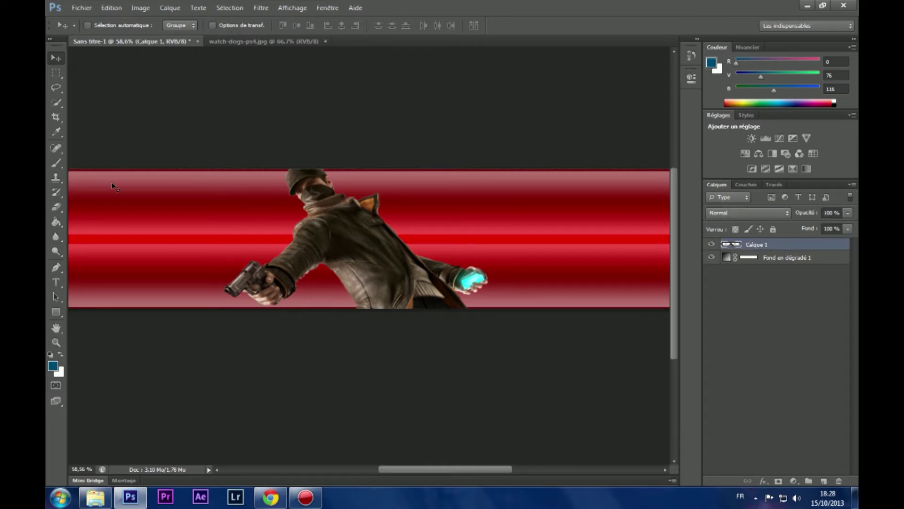
double_click(757, 245)
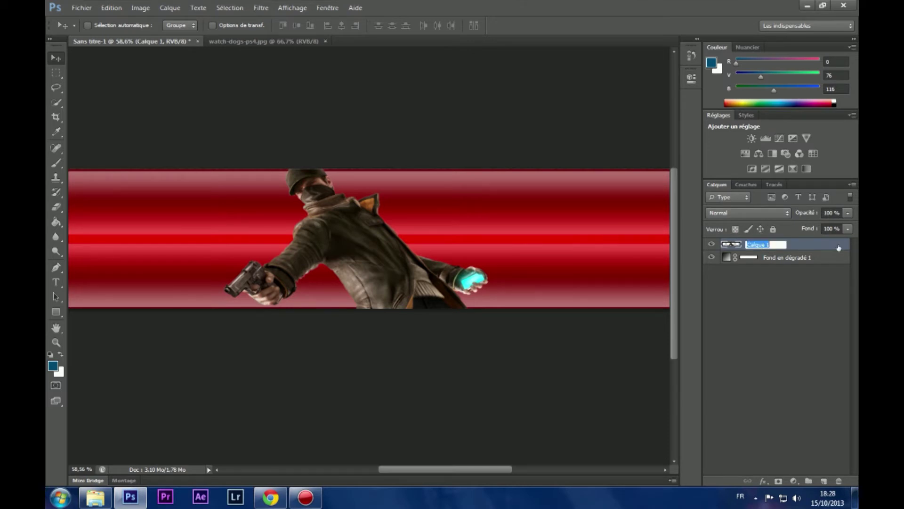
type("Watch Dogs")
key("Return")
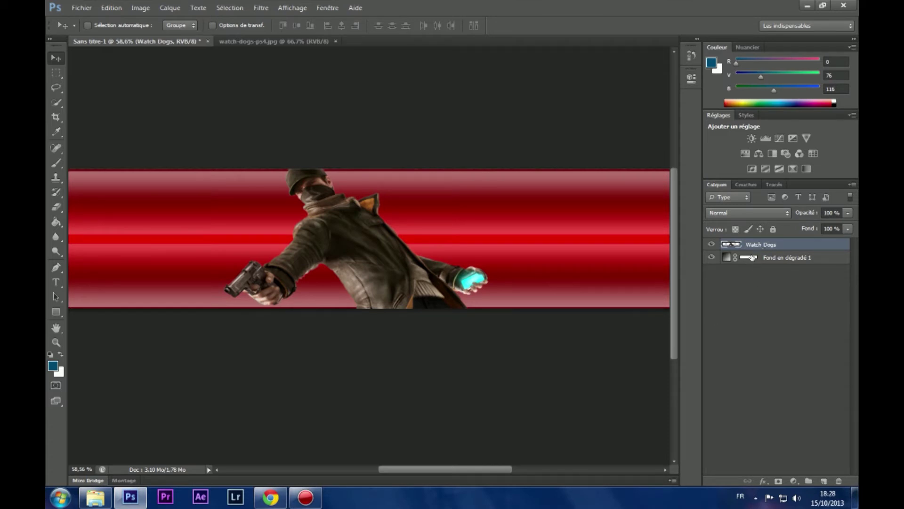
Duplicate the Watch Dogs layer within the same document under the name Watch Dogs 2.
right_click(749, 245)
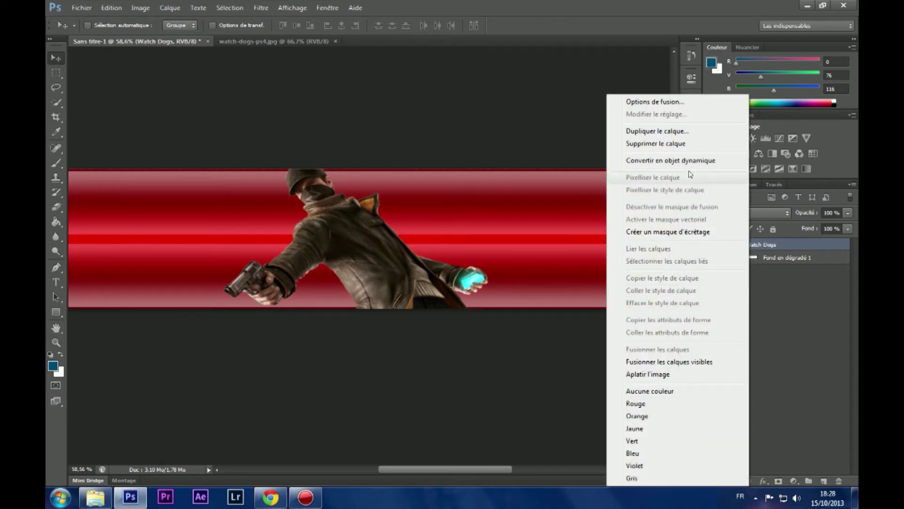
left_click(648, 133)
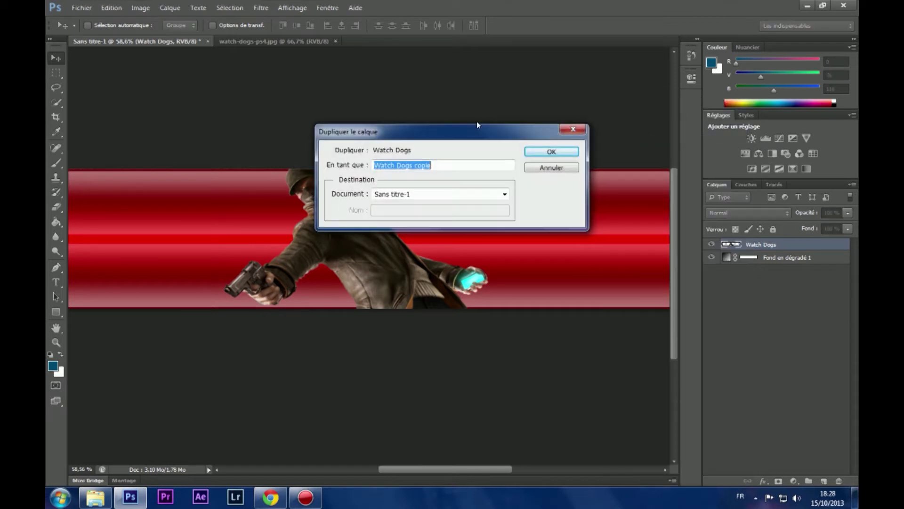
left_click(456, 160)
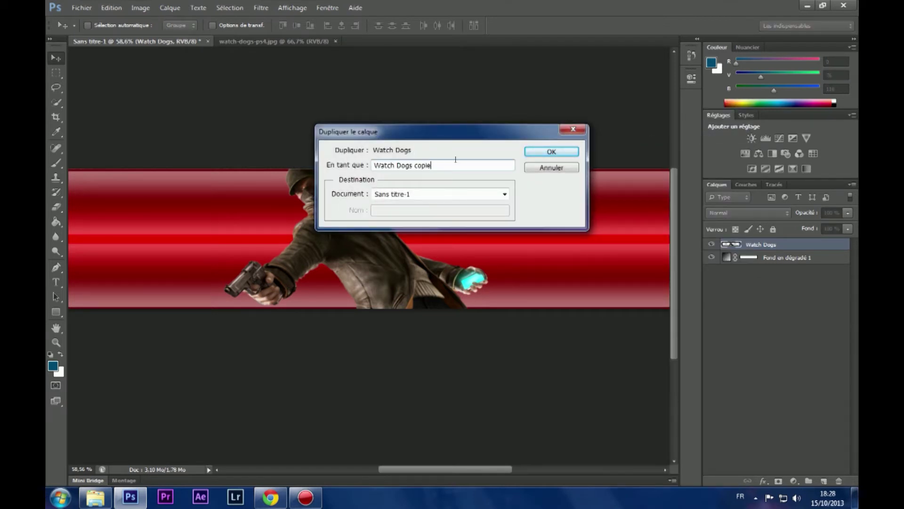
key("BackSpace")
key("BackSpace")
key("BackSpace")
key("BackSpace")
type("2")
key("Return")
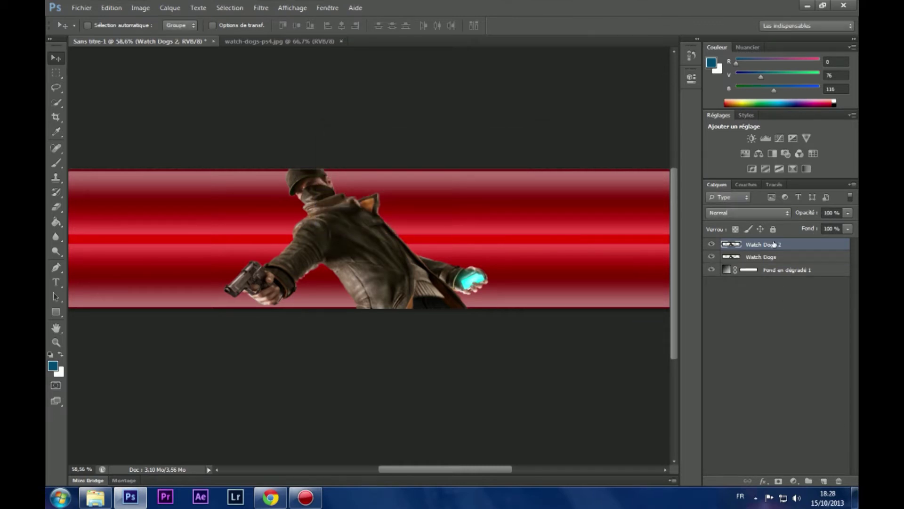
Move the Watch Dogs 2 layer beneath the Watch Dogs layer, keeping it above the gradient fill.
left_click(770, 320)
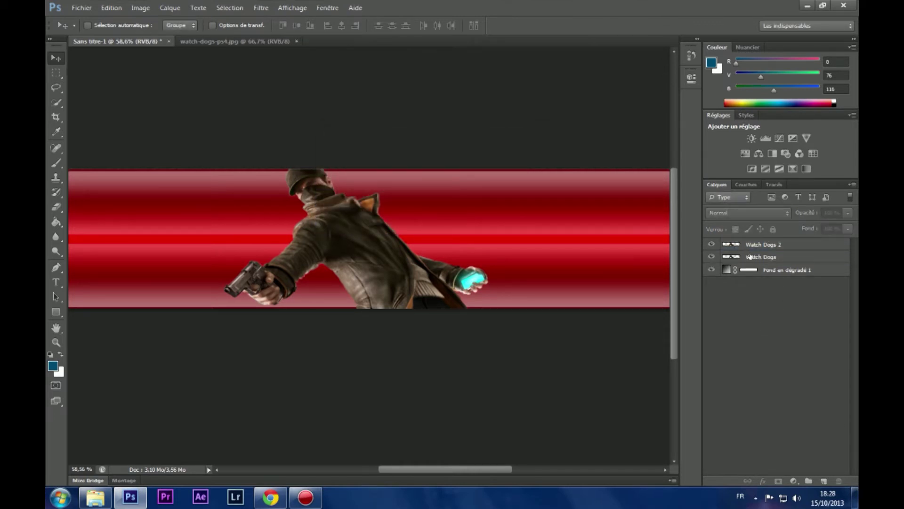
left_click(780, 246)
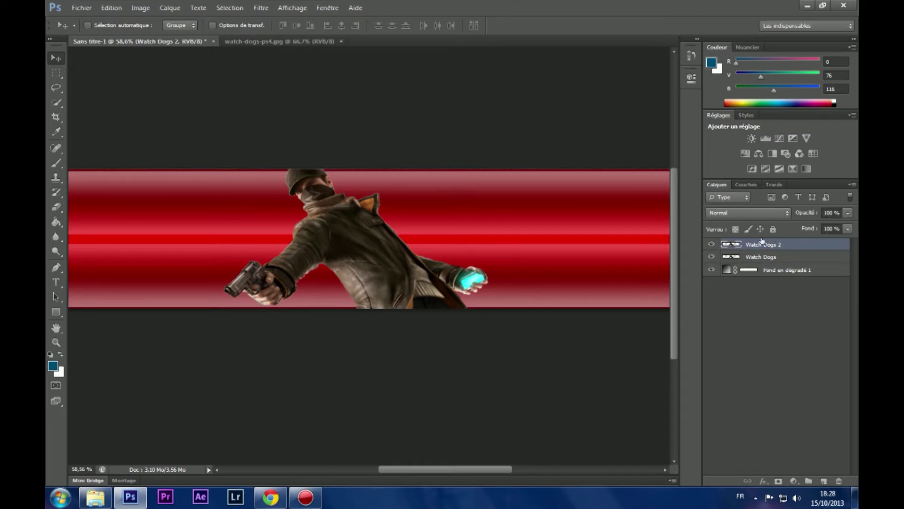
left_click_drag(762, 241, 779, 281)
left_click_drag(778, 245, 779, 253)
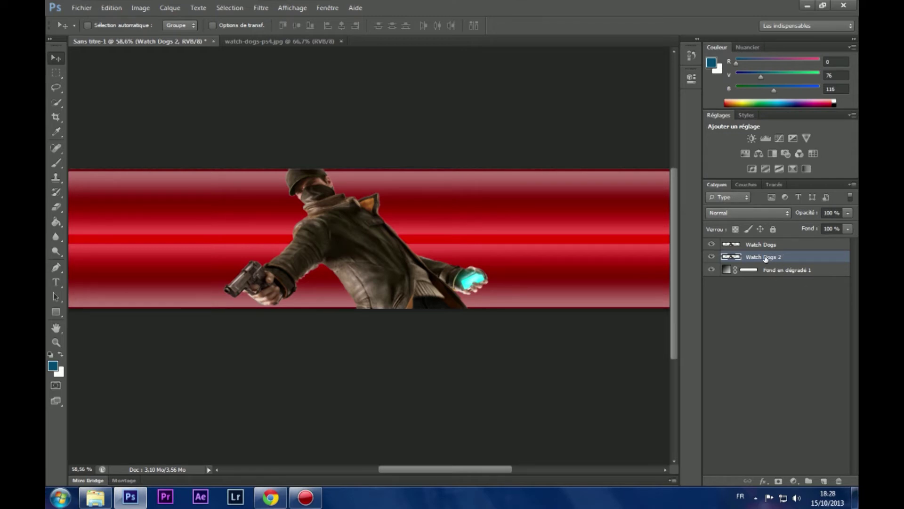
Apply a Gaussian blur (Flou gaussien) with a radius of 8,6 pixels to the Watch Dogs 2 layer.
left_click(262, 7)
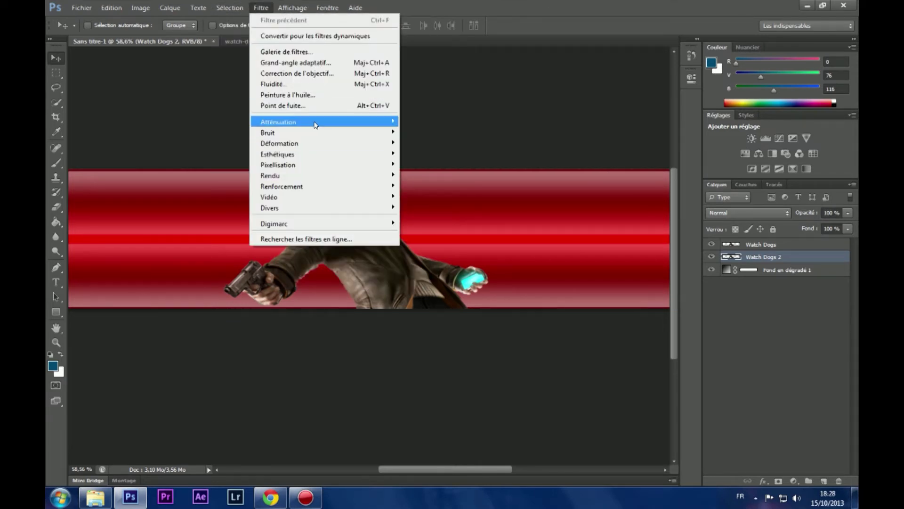
mouse_move(347, 124)
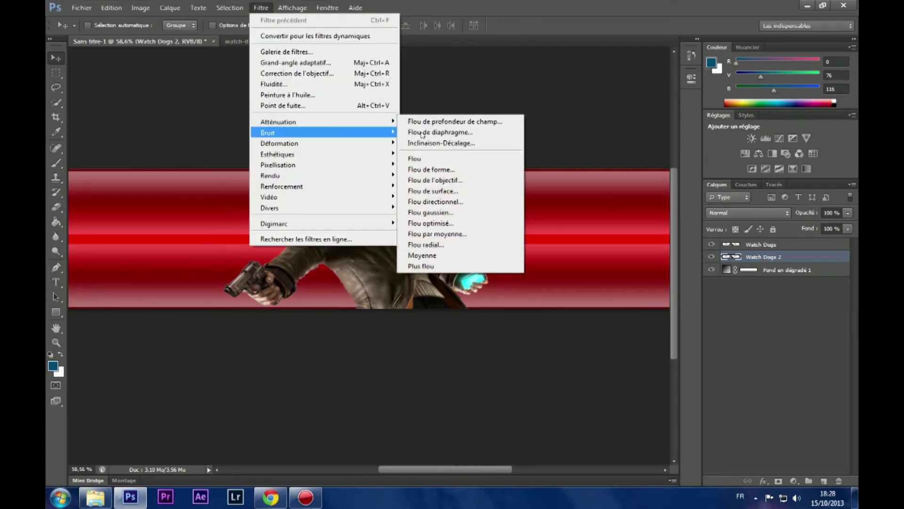
left_click(456, 215)
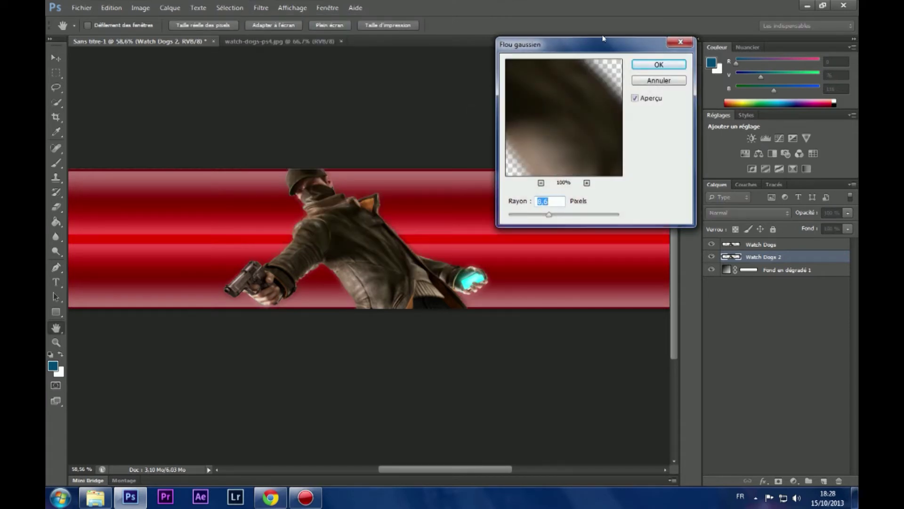
left_click_drag(607, 41, 556, 150)
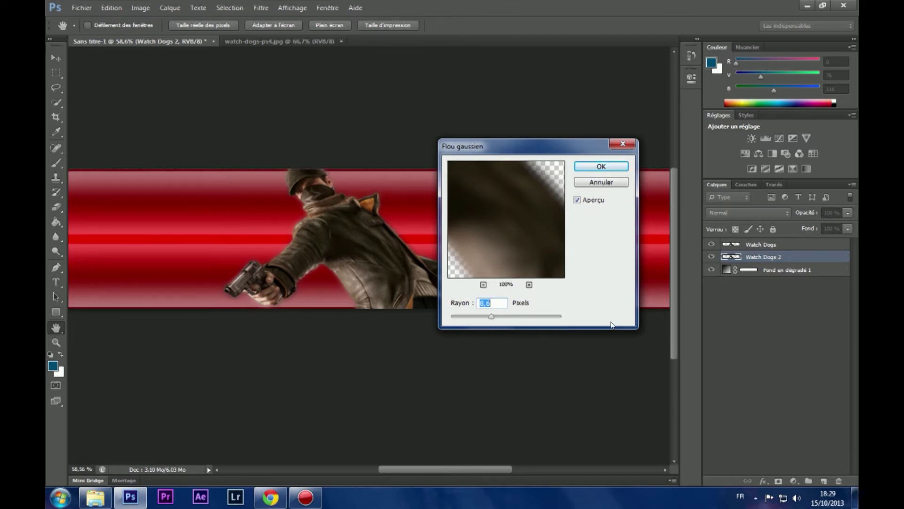
type("20")
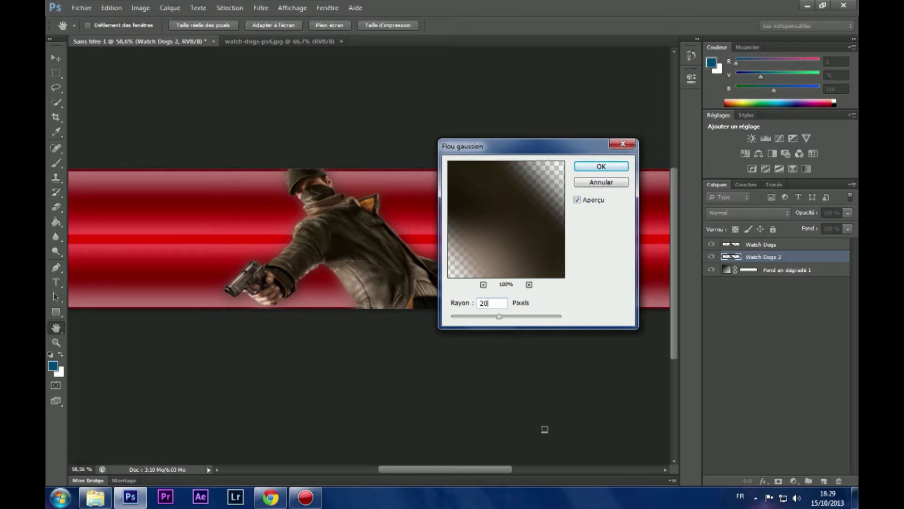
key("BackSpace")
key("BackSpace")
type("10")
key("BackSpace")
key("BackSpace")
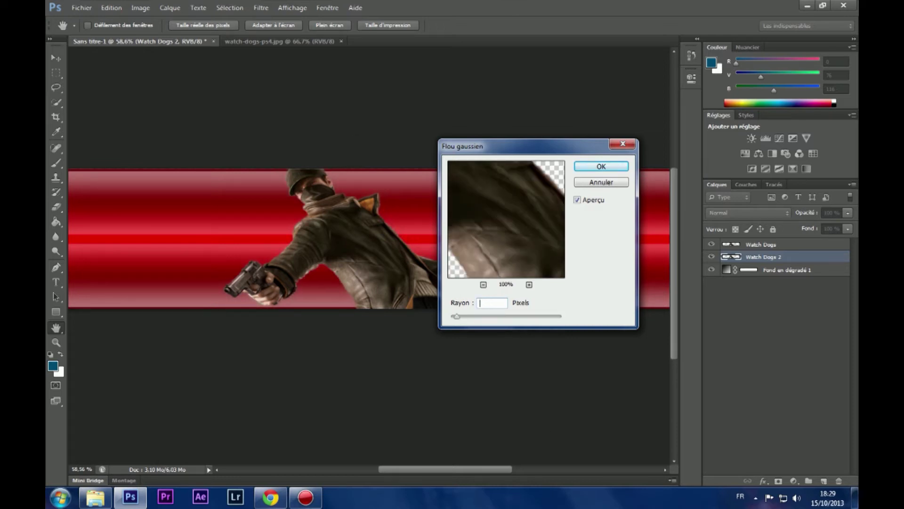
type("9,6")
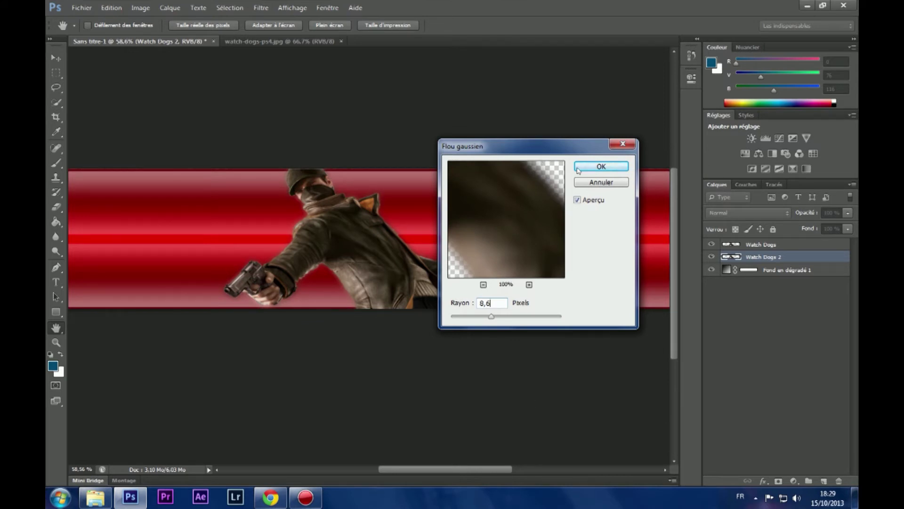
left_click(601, 165)
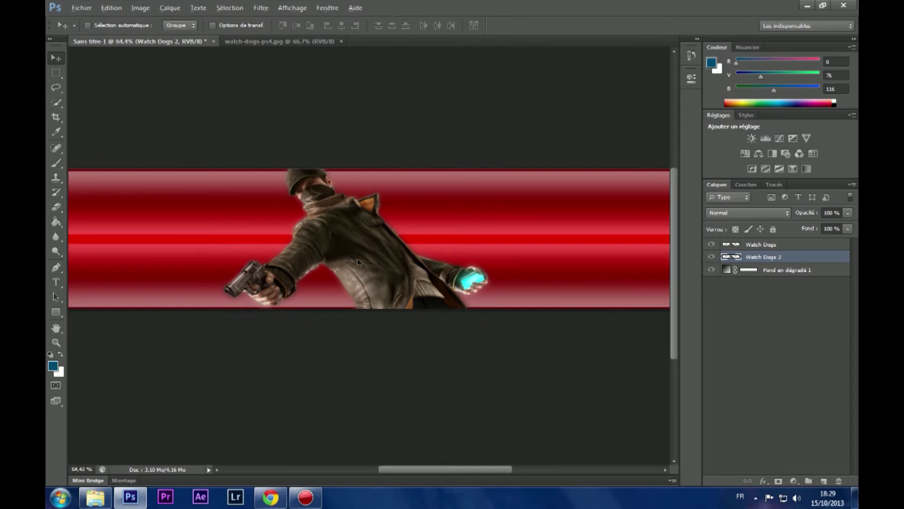
Duplicate the blurred Watch Dogs 2 layer within the same document, keeping the default copy name.
scroll(360, 263, "up", 3)
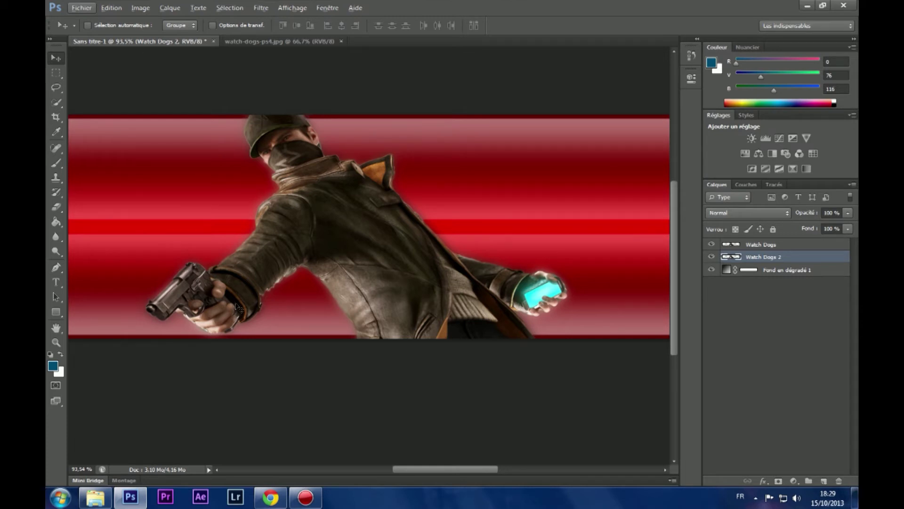
scroll(347, 198, "down", 1, "alt")
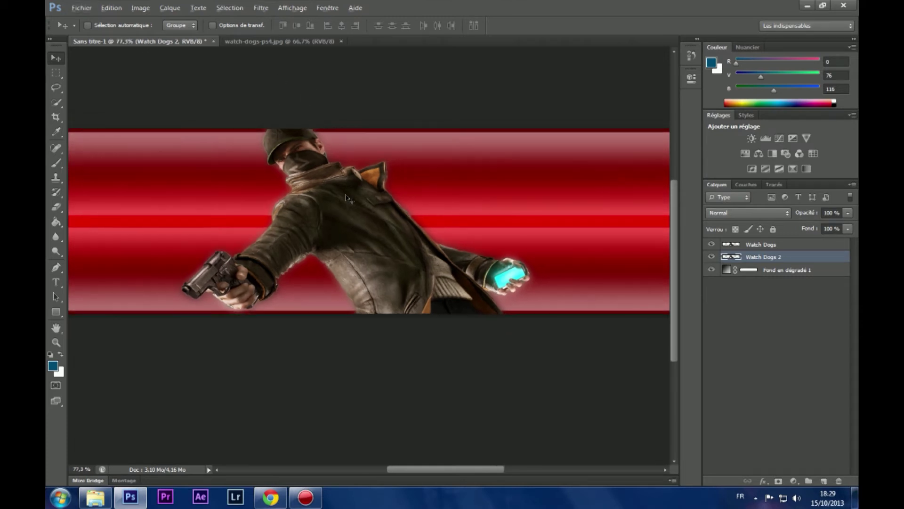
right_click(784, 258)
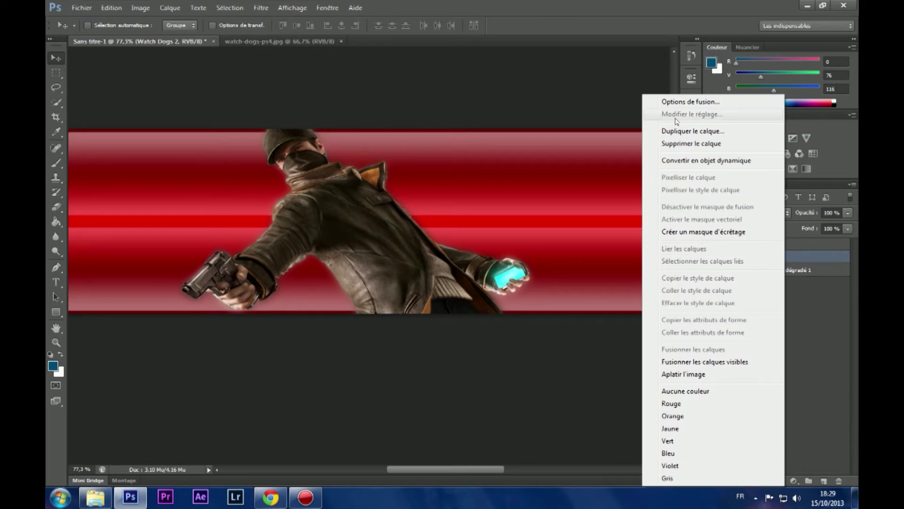
left_click(706, 133)
key("Return")
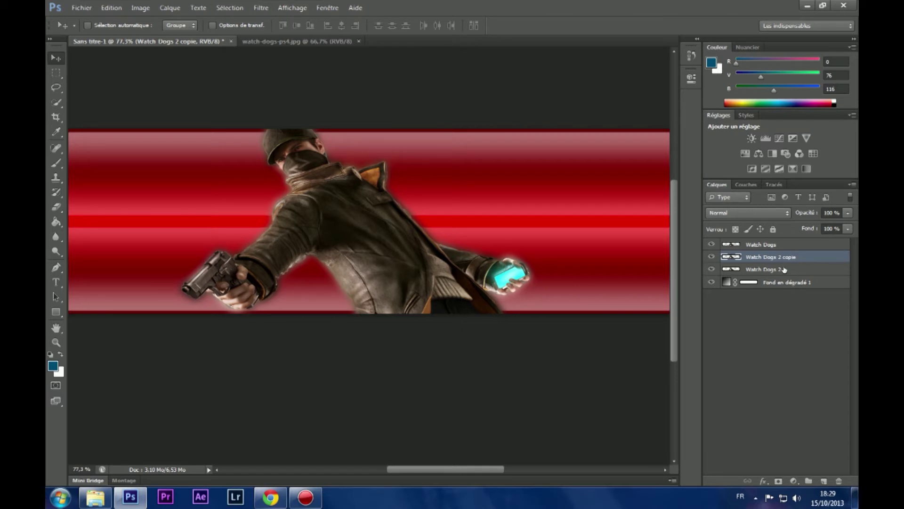
Try shifting the duplicated blurred layer to the right of the sharp character, and undo the move.
left_click_drag(785, 271, 768, 262)
left_click(768, 263)
left_click_drag(341, 213, 409, 214)
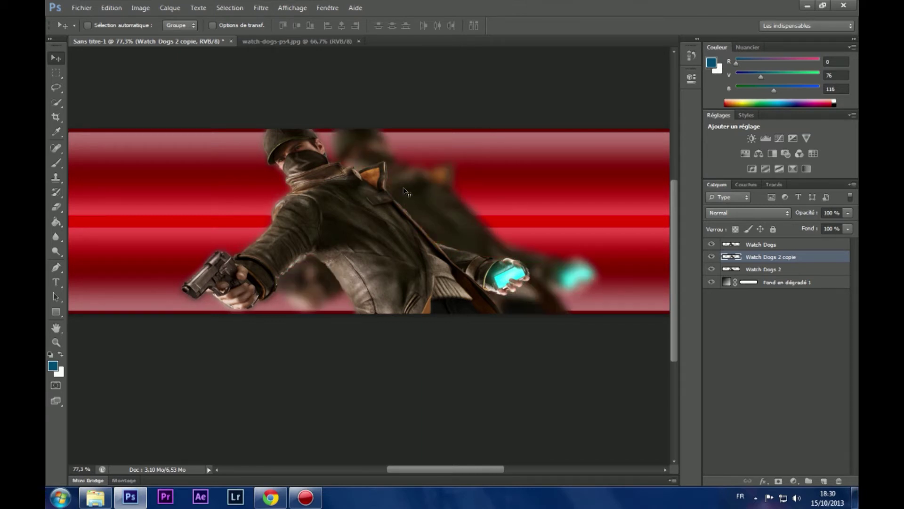
left_click_drag(432, 204, 484, 207)
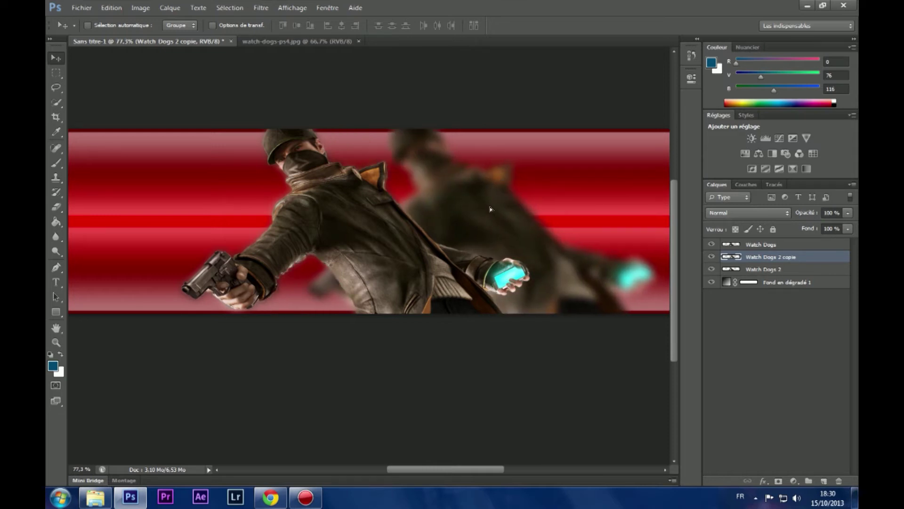
scroll(484, 207, "down", 5)
scroll(487, 311, "up", 2)
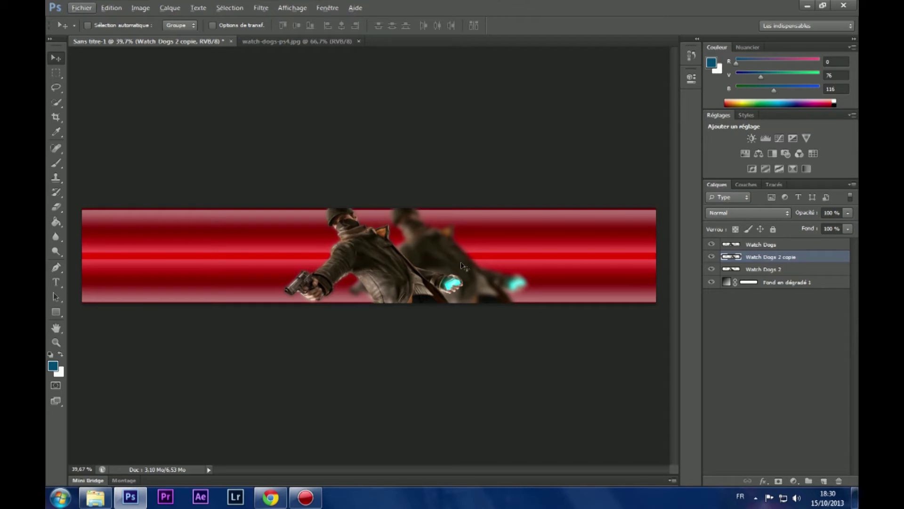
key("ctrl+z")
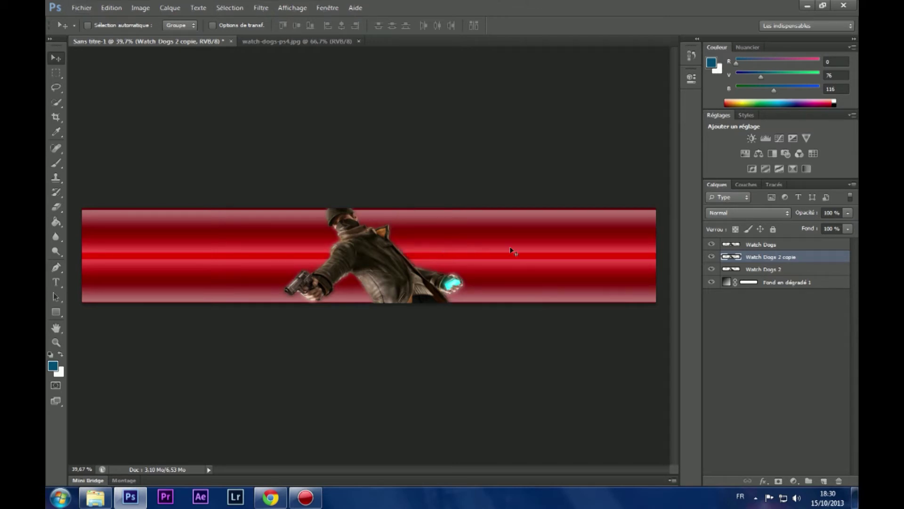
Merge the Watch Dogs, Watch Dogs 2 copie and Watch Dogs 2 layers and nudge the merged character slightly right on the banner.
left_click(776, 246)
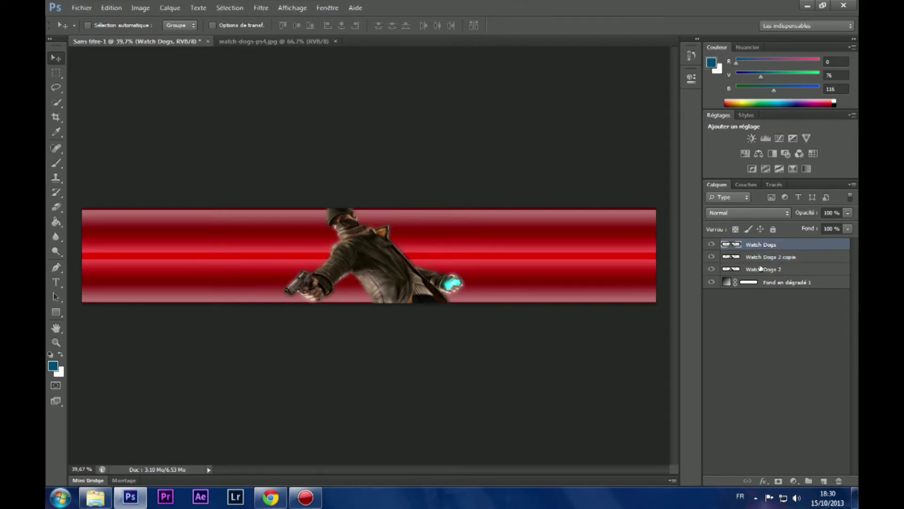
left_click(778, 258, "ctrl")
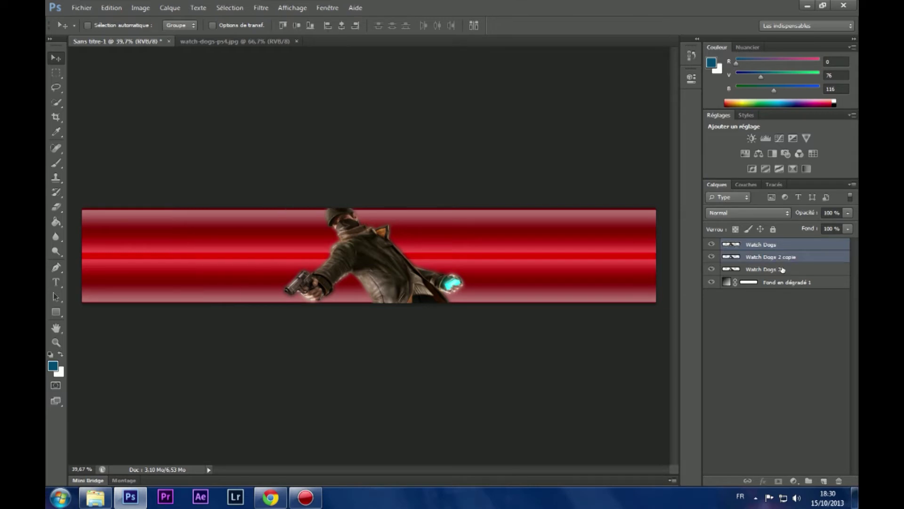
left_click(781, 269, "ctrl")
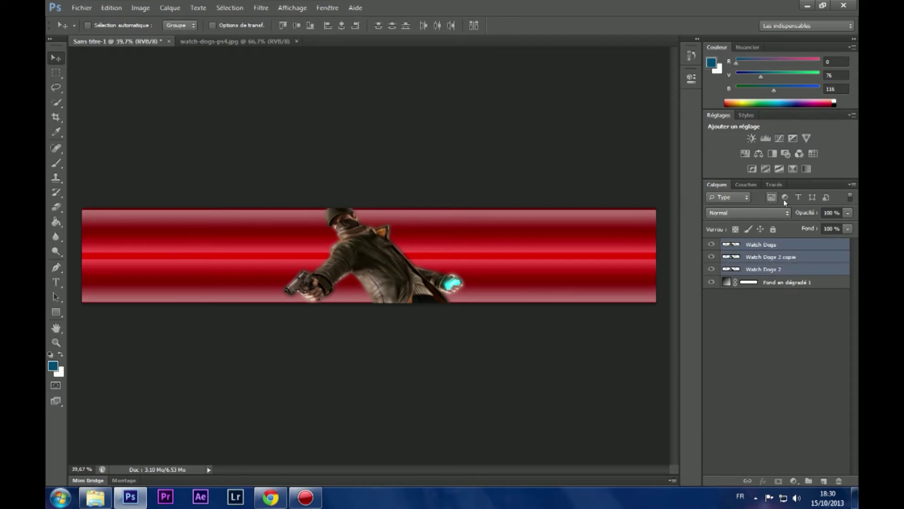
right_click(782, 243)
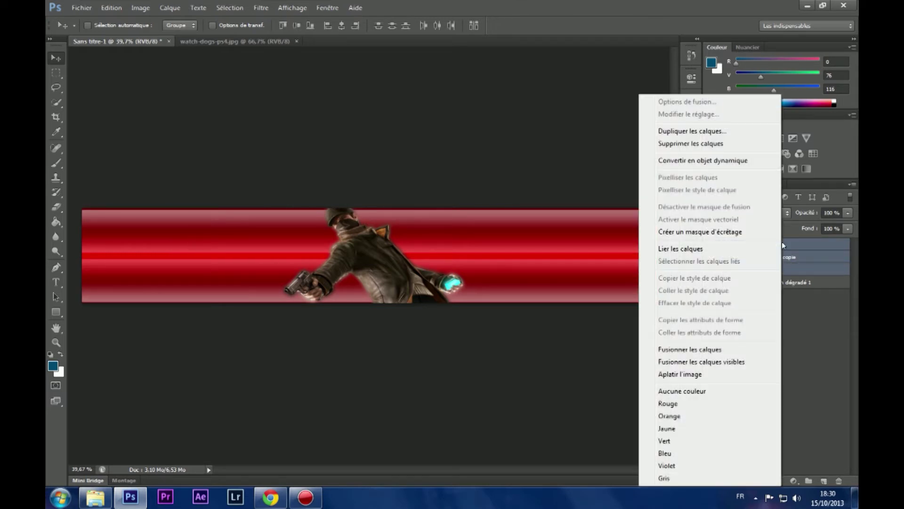
left_click(697, 352)
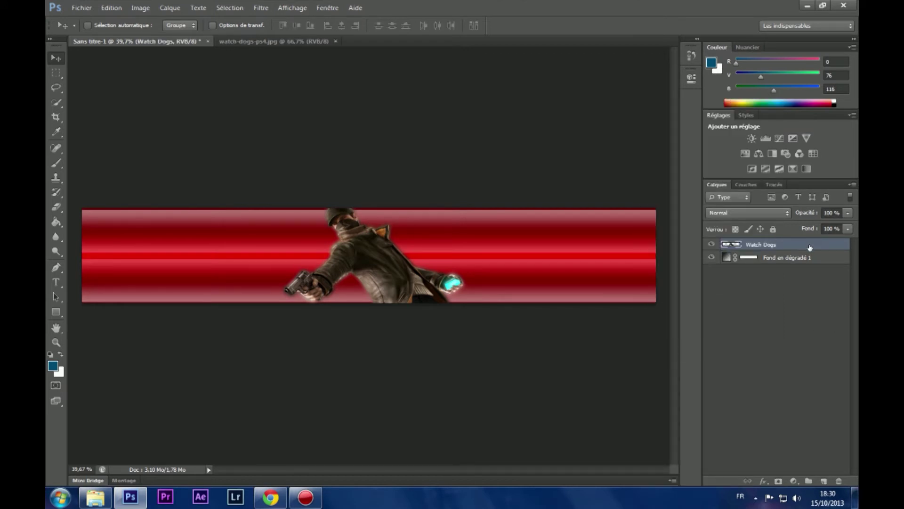
mouse_move(360, 270)
left_mouse_down()
mouse_move(477, 271)
mouse_move(355, 270)
mouse_move(368, 272)
left_mouse_up()
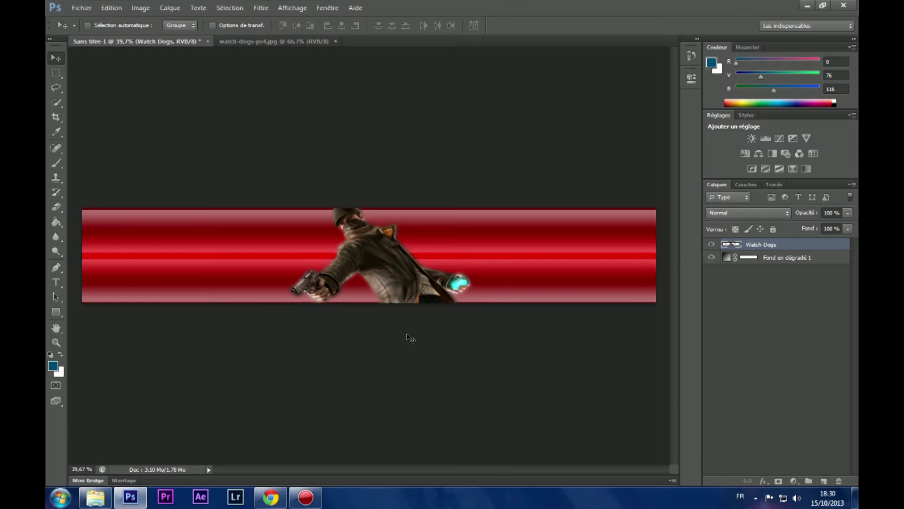
left_click_drag(361, 262, 357, 262)
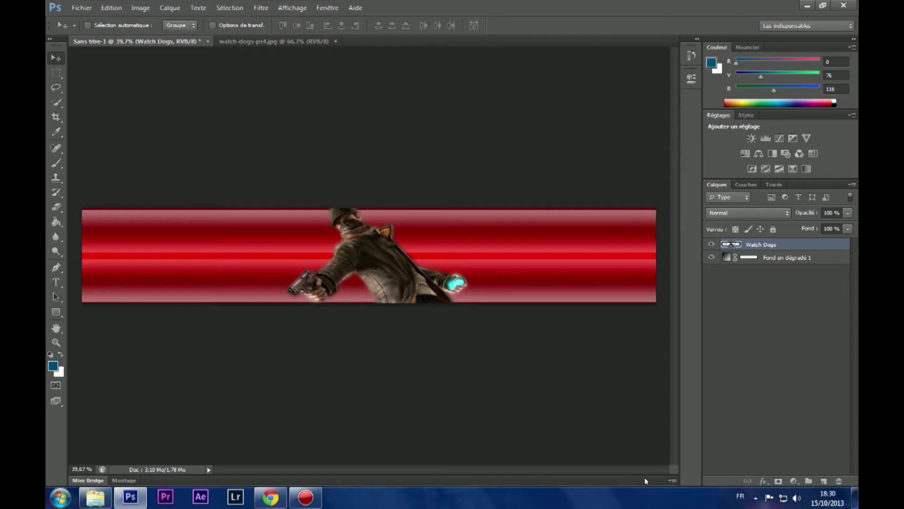
left_click(54, 283)
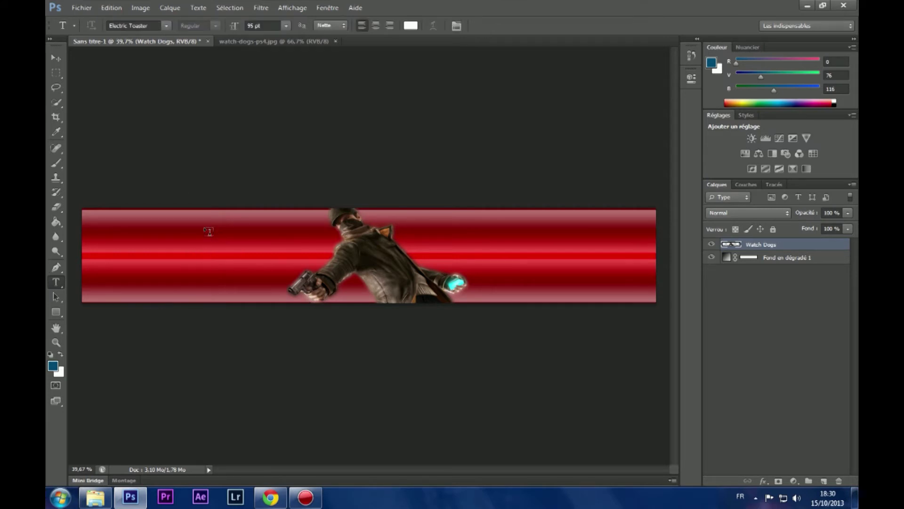
left_click_drag(186, 226, 206, 237)
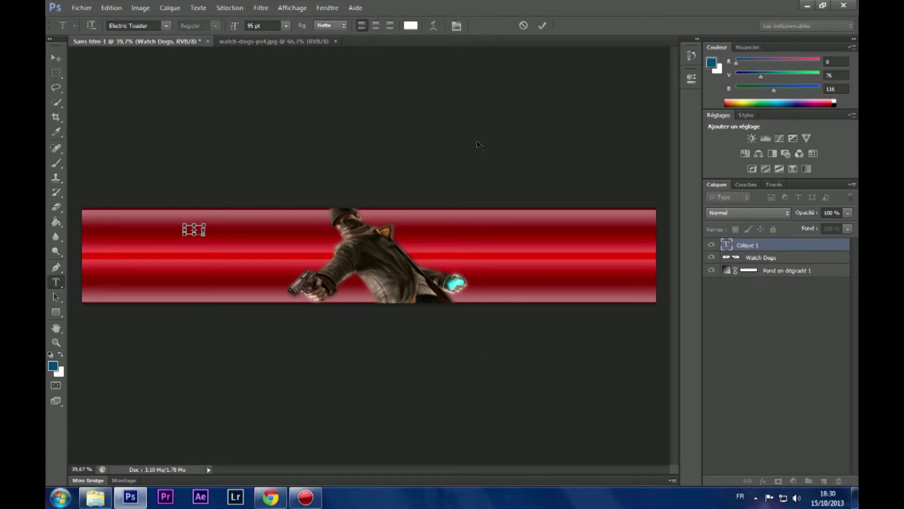
left_click(523, 25)
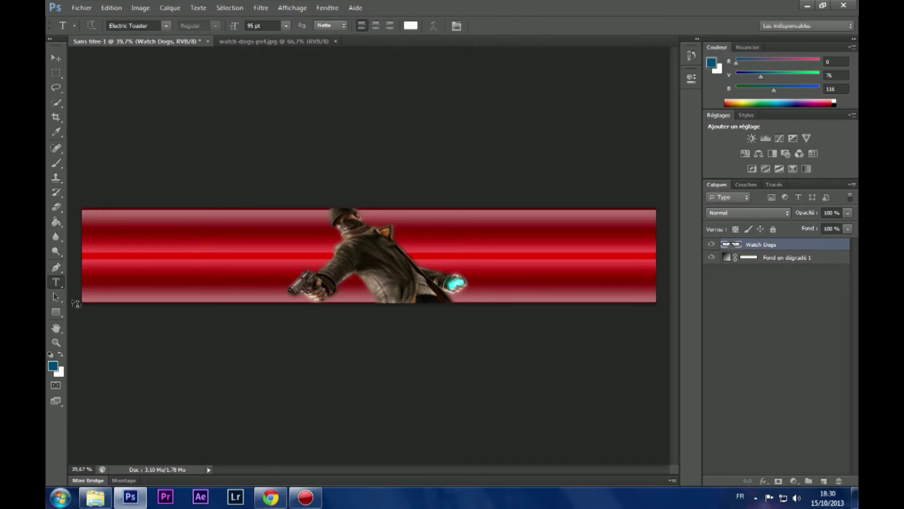
Create a horizontal text box spanning most of the banner and enter the text Tuto Siiux3 in it.
right_click(55, 281)
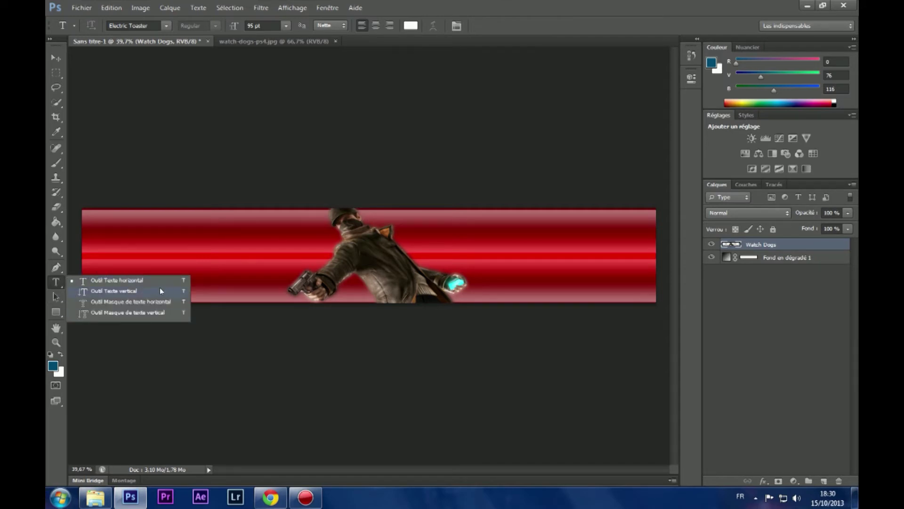
left_click(116, 280)
left_click_drag(183, 222, 601, 282)
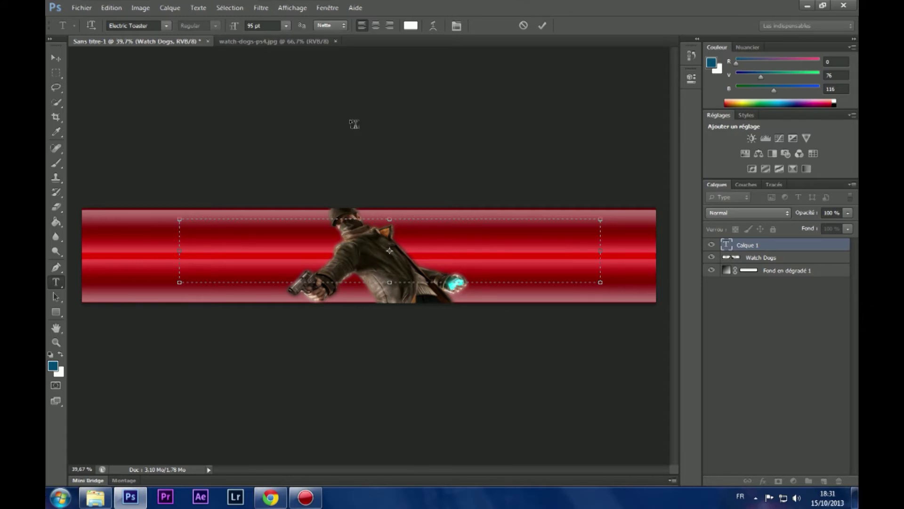
type("TUTO 50")
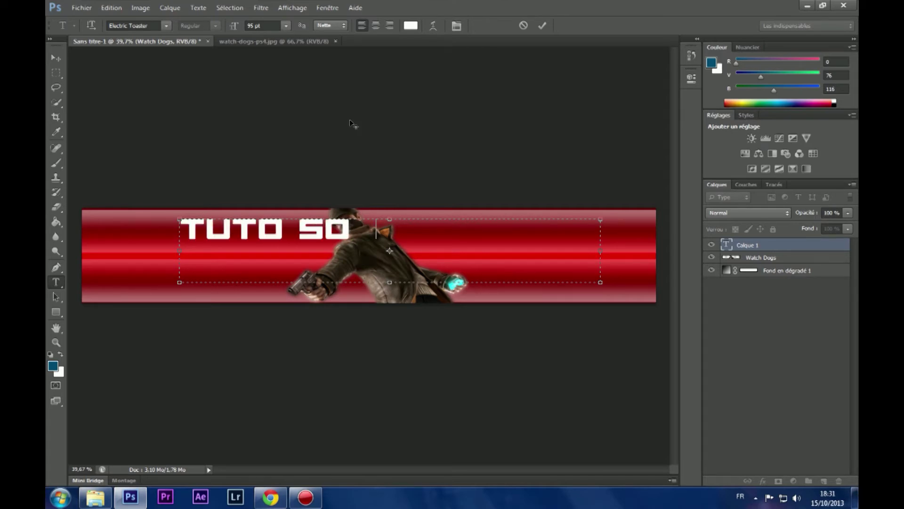
type("O")
key("BackSpace")
key("BackSpace")
type("IIUX")
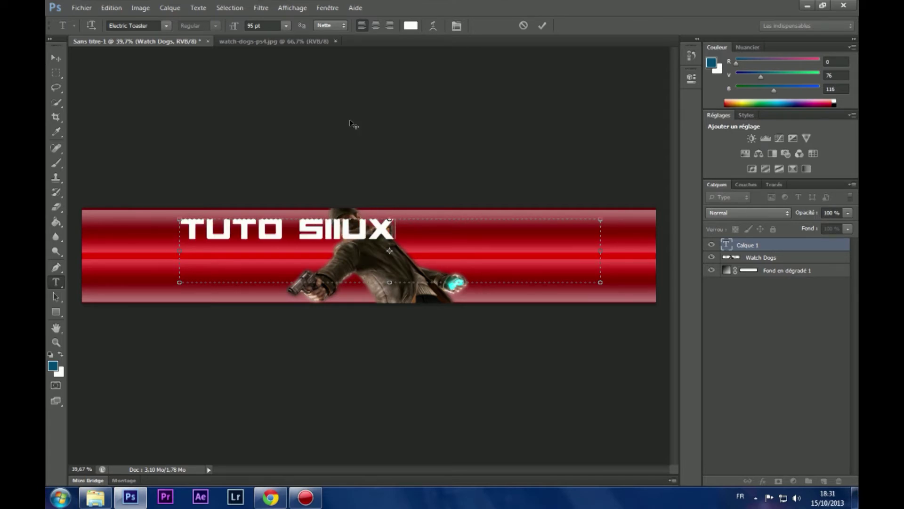
type("3")
Select the whole Tuto Siiux3 text and change its font to Small Fonts.
left_click(194, 209, "shift")
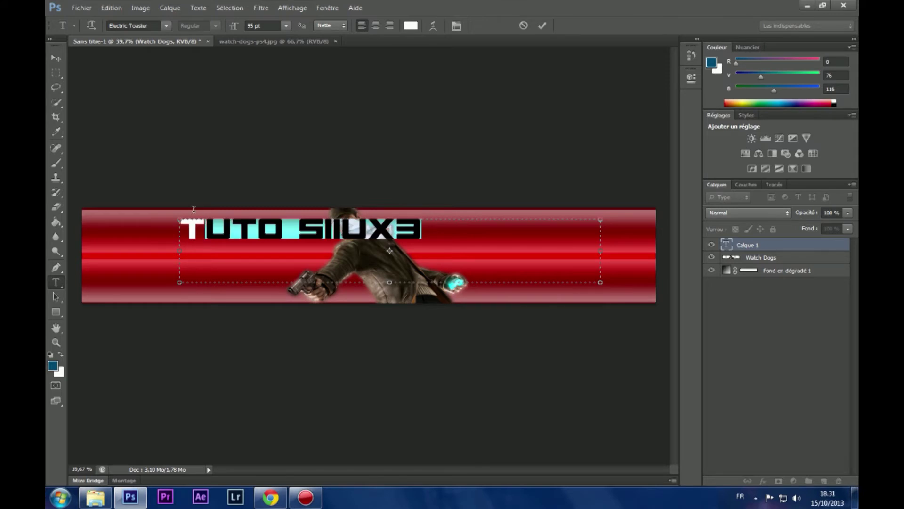
left_click(151, 208, "shift")
left_click(438, 239)
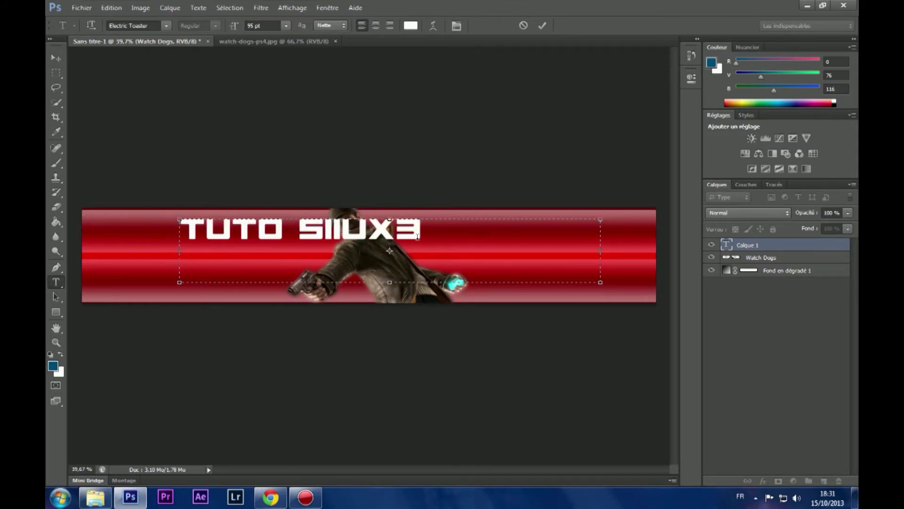
left_click_drag(423, 233, 187, 212)
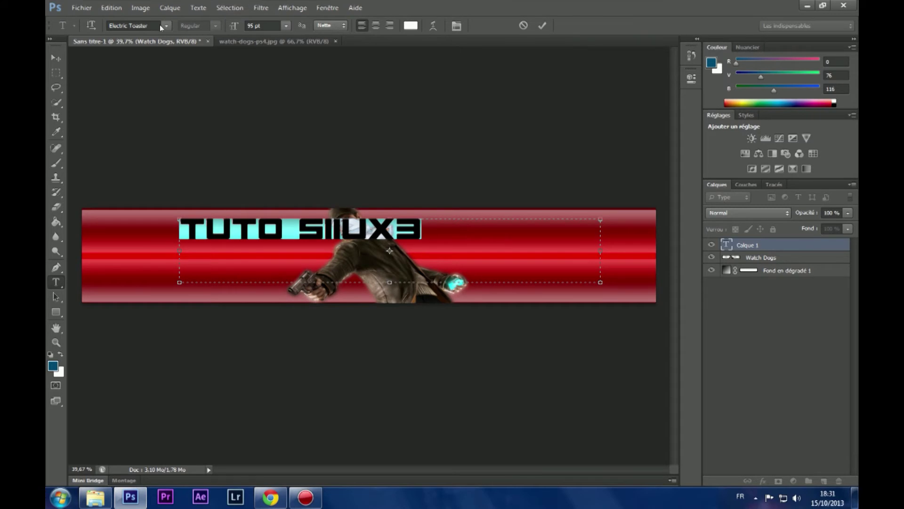
left_click(147, 23)
left_click(166, 26)
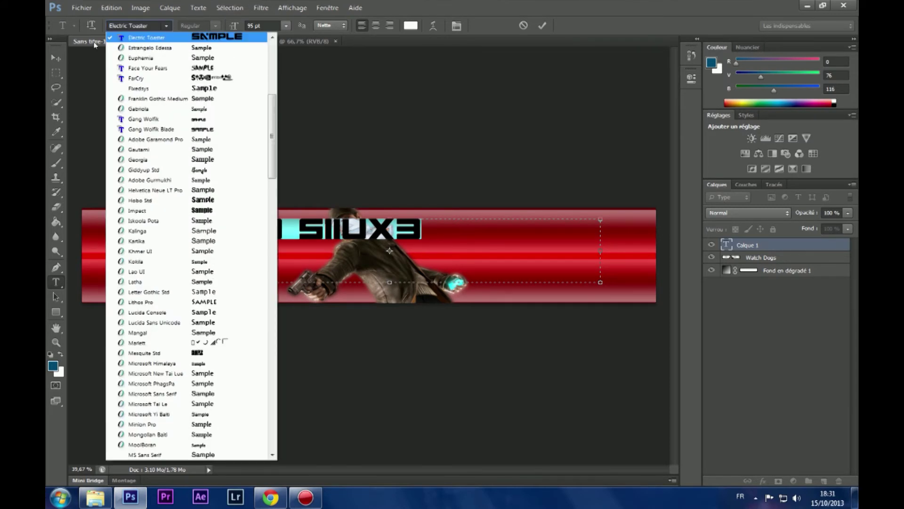
scroll(208, 100, "up", 4)
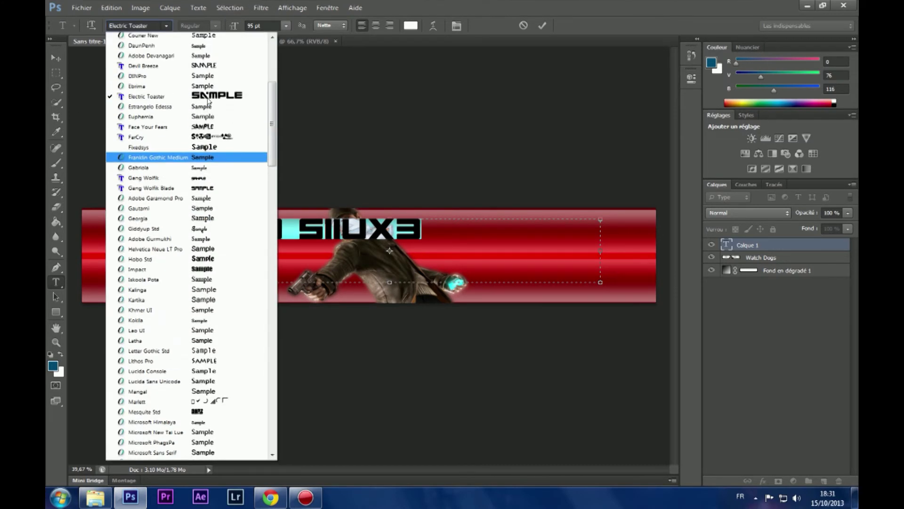
left_click(159, 27)
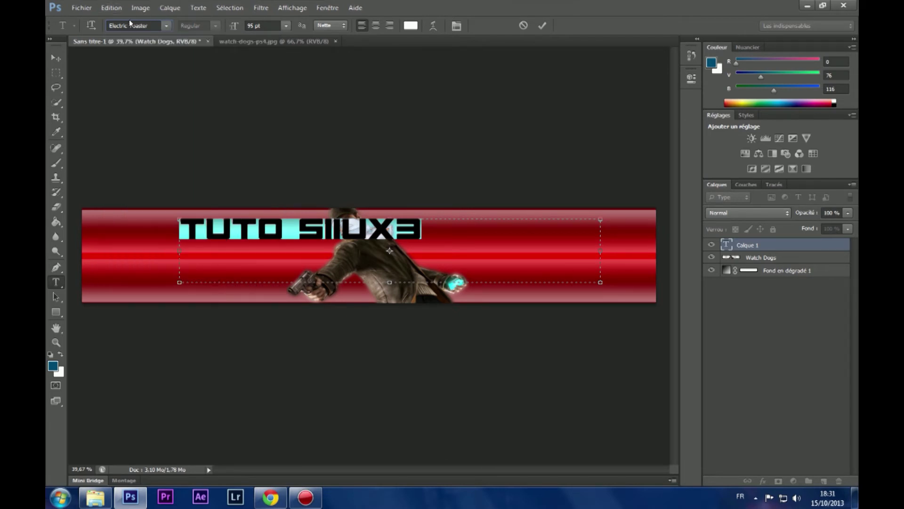
left_click(166, 28)
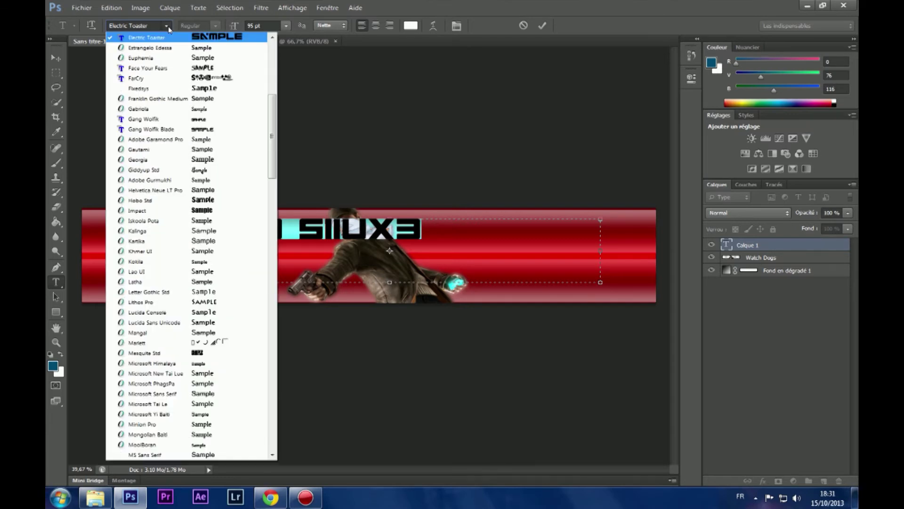
scroll(222, 225, "down", 10)
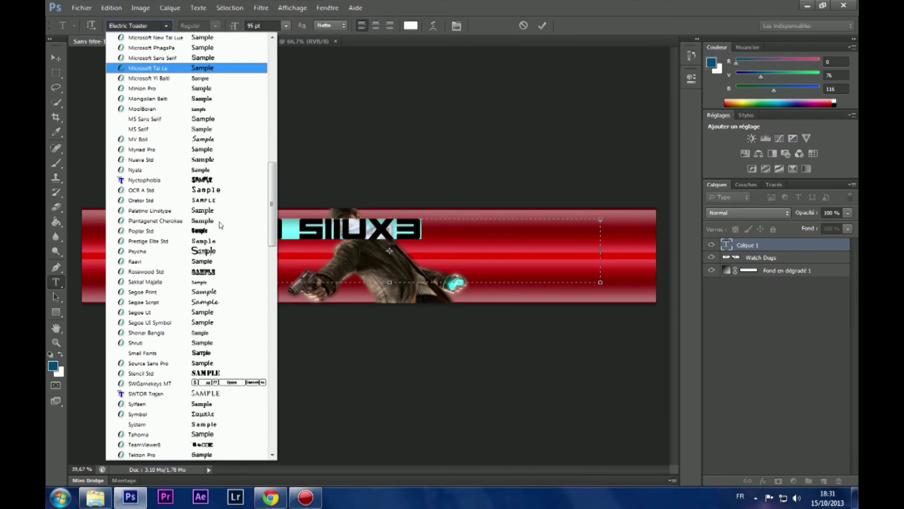
scroll(220, 225, "down", 5)
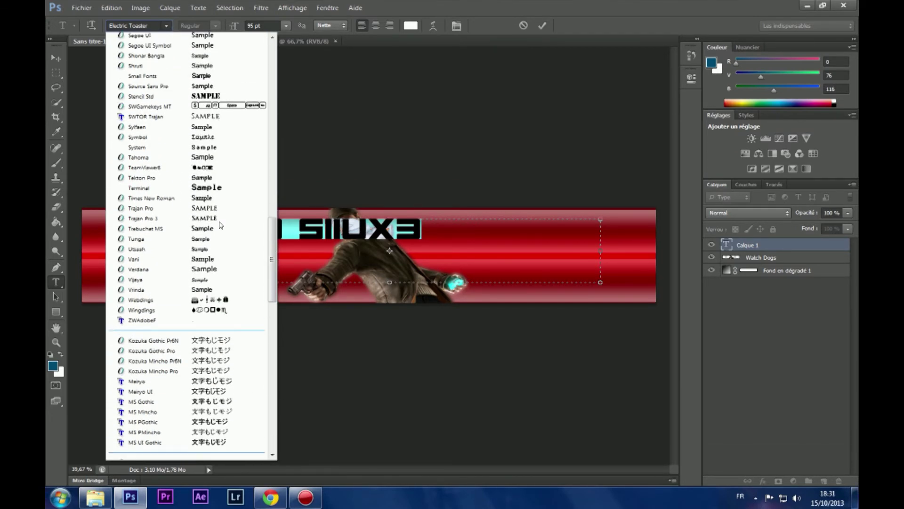
scroll(226, 236, "up", 4)
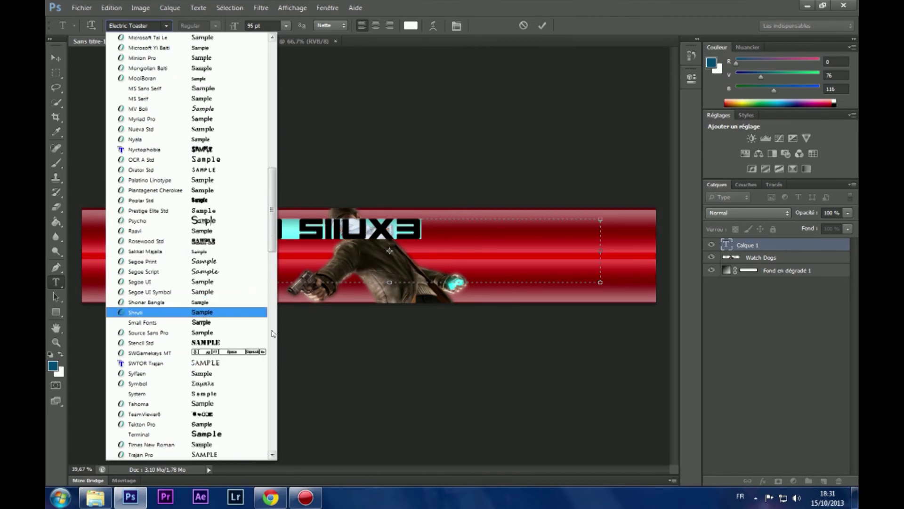
scroll(250, 405, "up", 3)
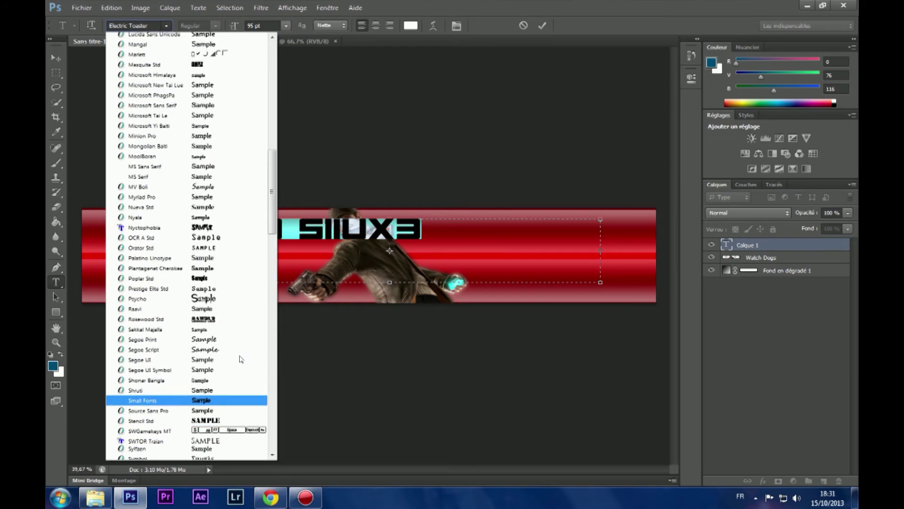
left_click(250, 418)
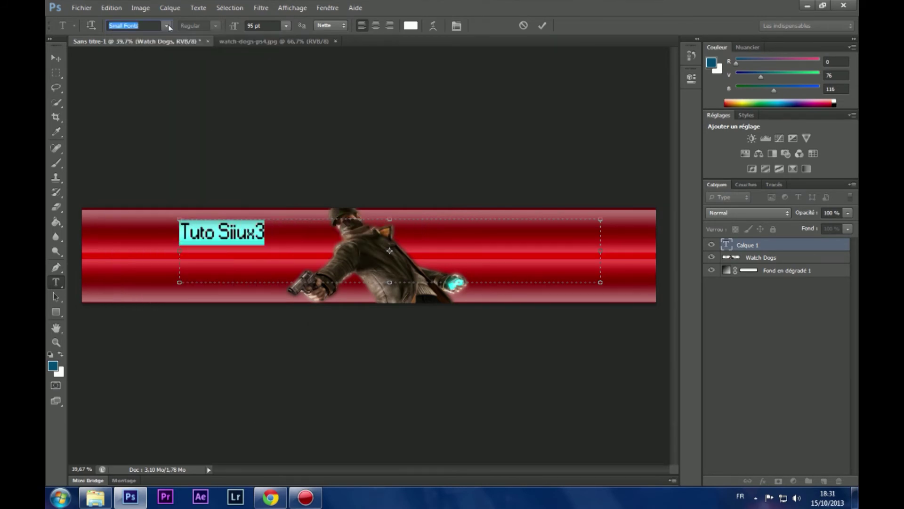
Change the Tuto Siiux3 text's font to Nyctophobia and nudge its text box slightly down on the banner.
left_click(166, 26)
scroll(178, 189, "up", 15)
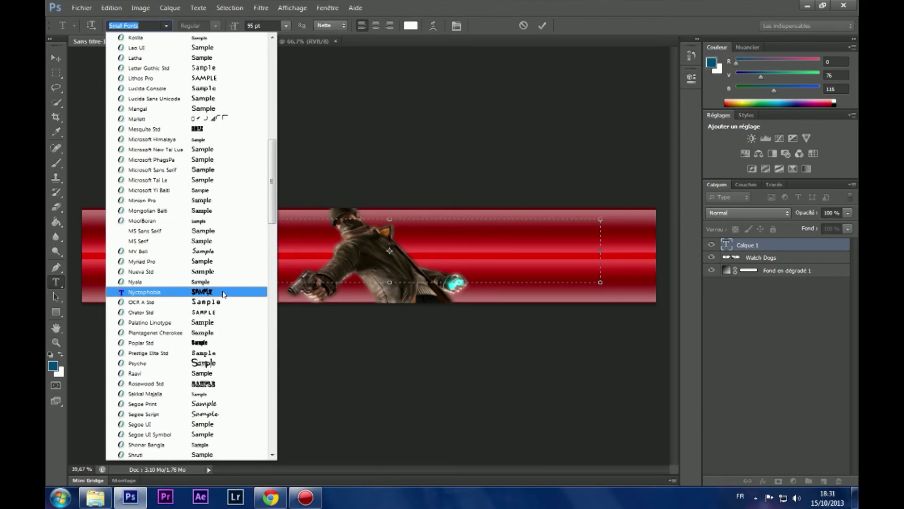
scroll(224, 295, "up", 2)
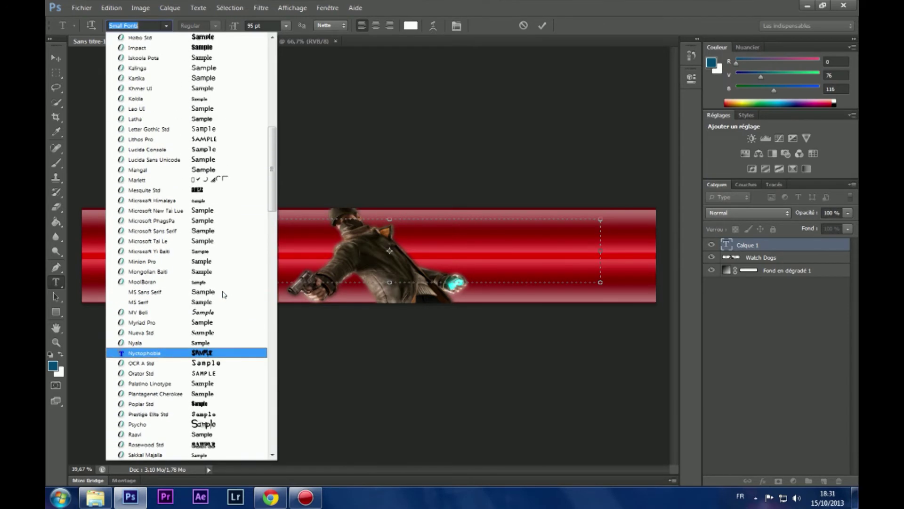
left_click(227, 352)
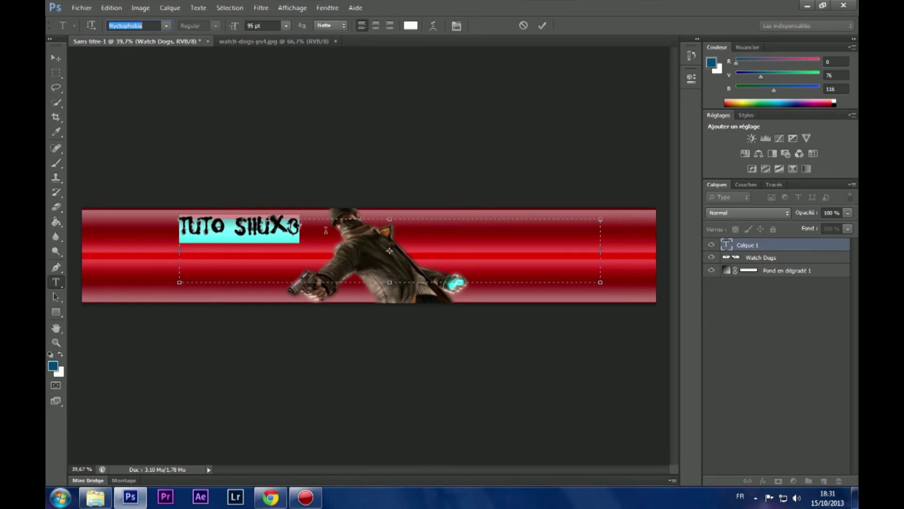
left_click(341, 252)
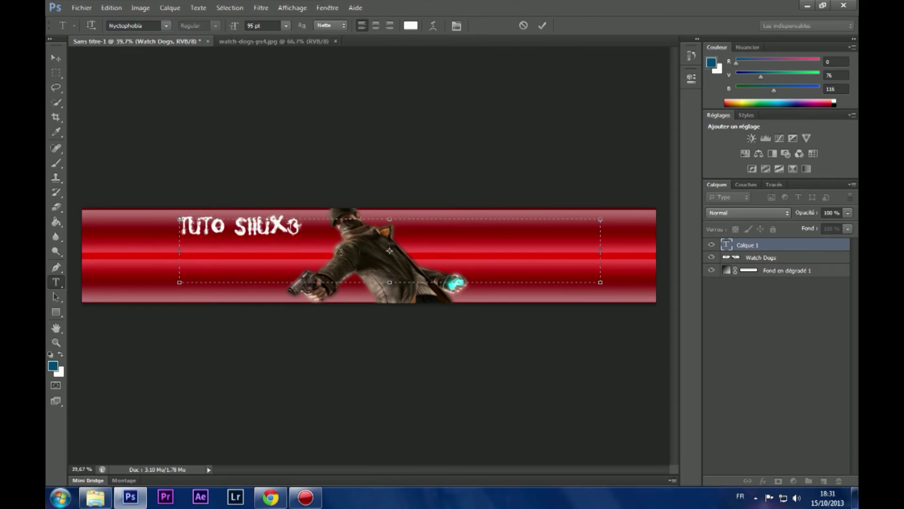
left_click_drag(615, 238, 642, 257)
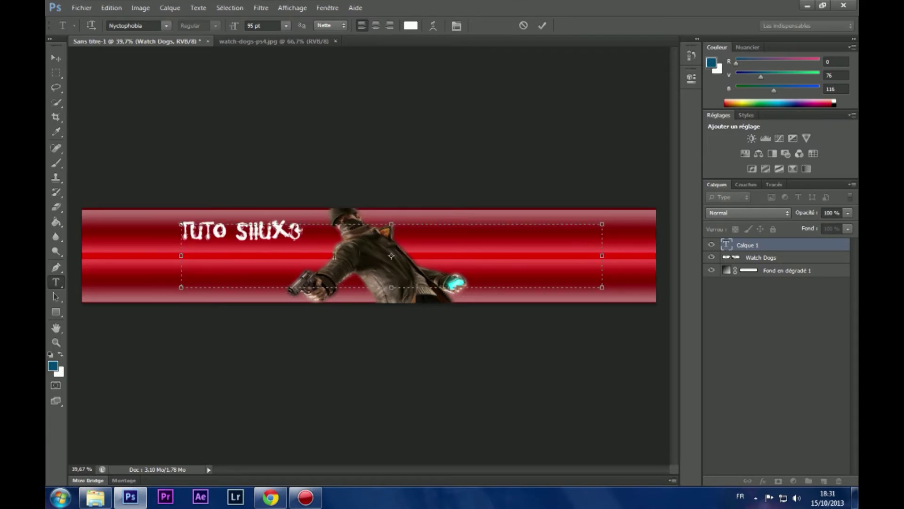
Set the whole title's font size to 250 pt and commit the text placed across the middle of the banner, over the character.
key("ctrl+a")
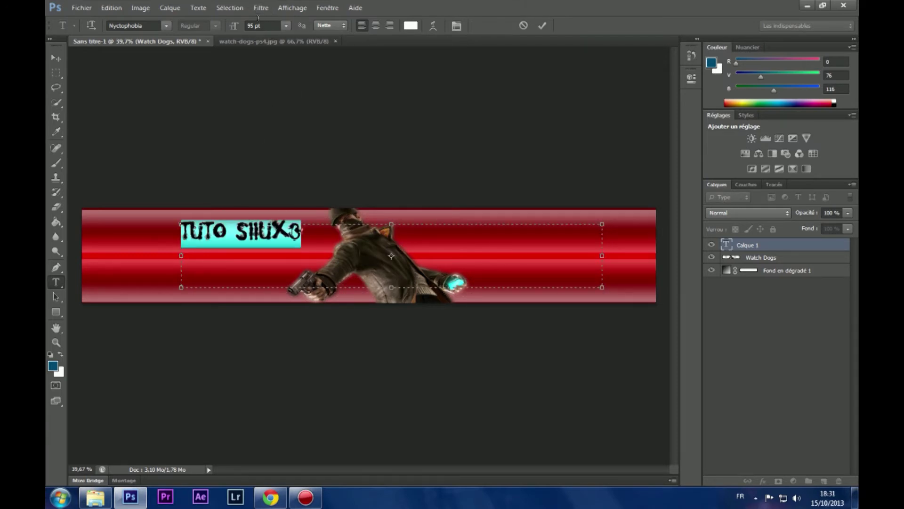
left_click(229, 25)
left_click(286, 26)
left_click(258, 18)
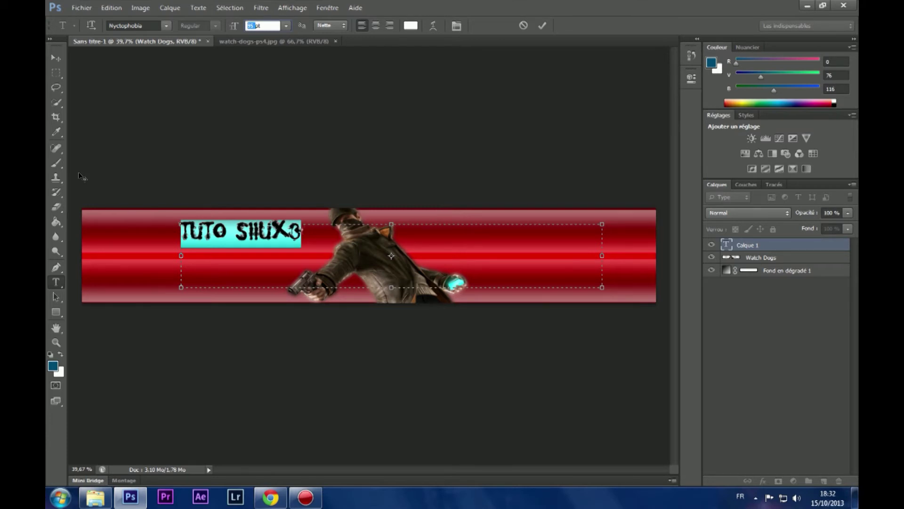
type("200")
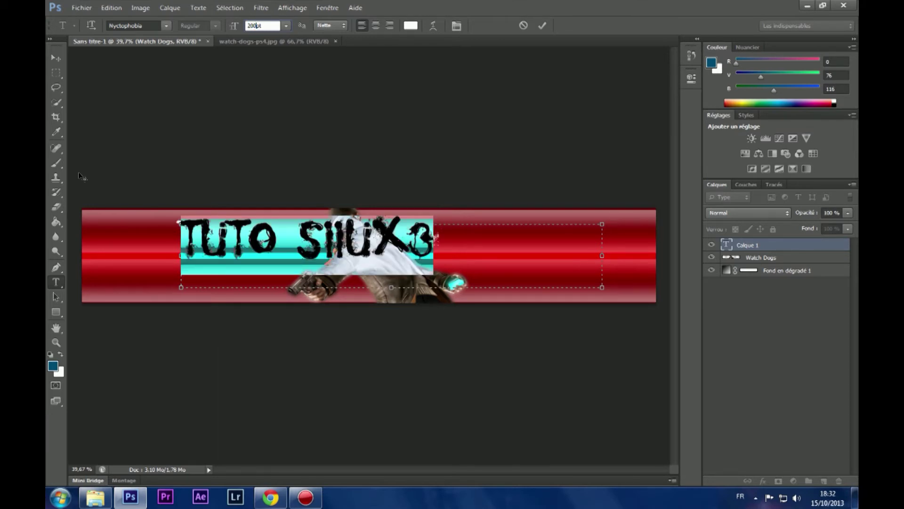
type("1")
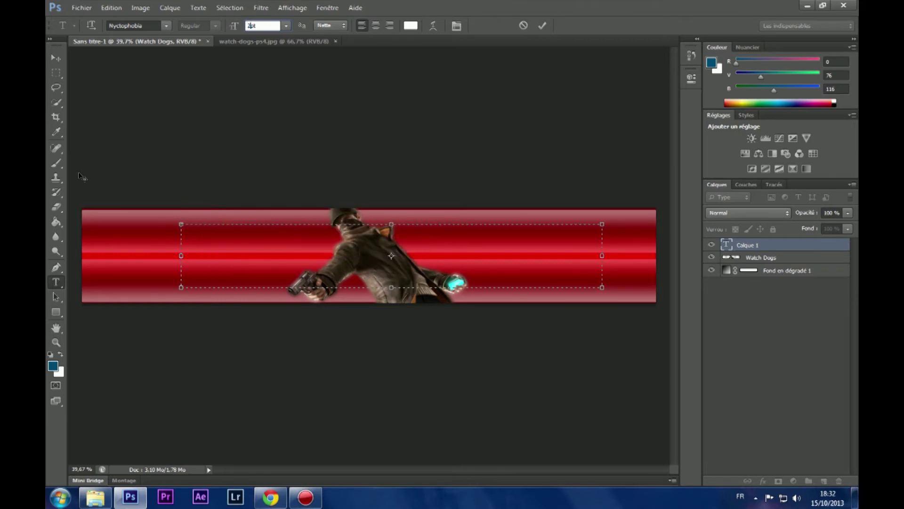
type("50")
left_click(527, 217)
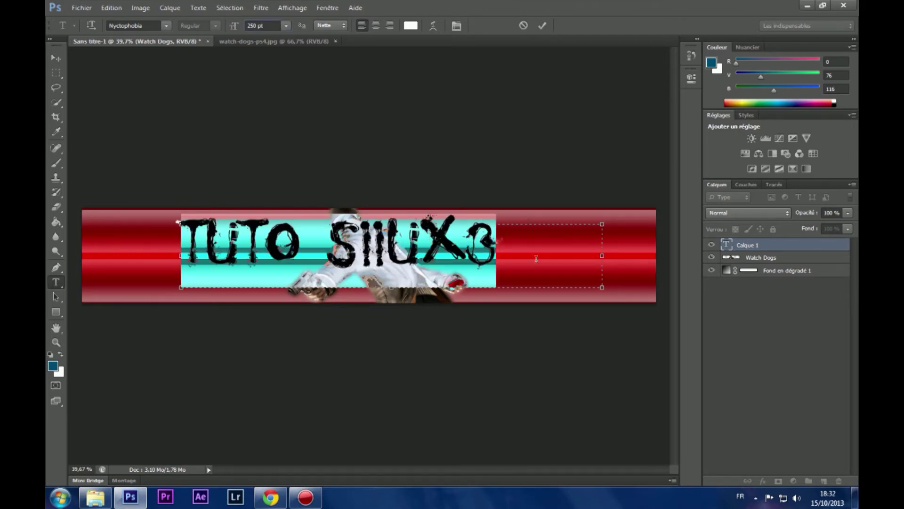
left_click_drag(665, 278, 683, 275)
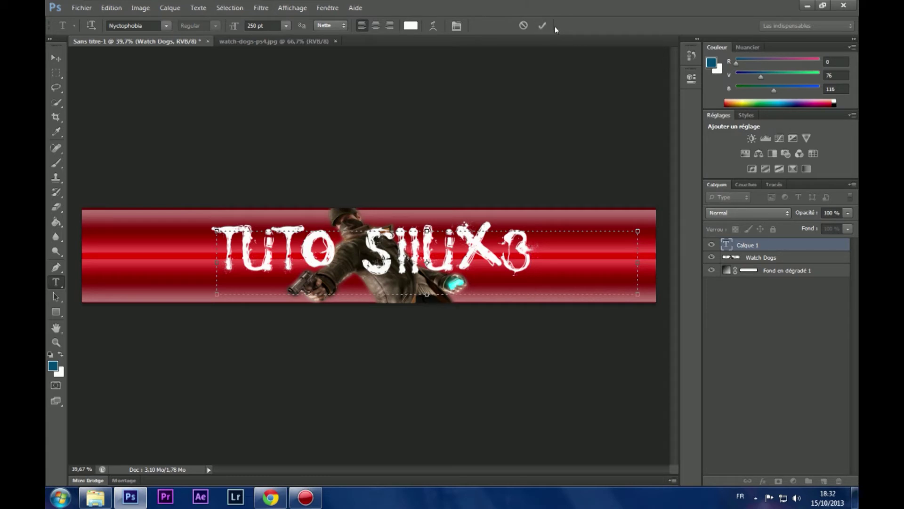
left_click(542, 26)
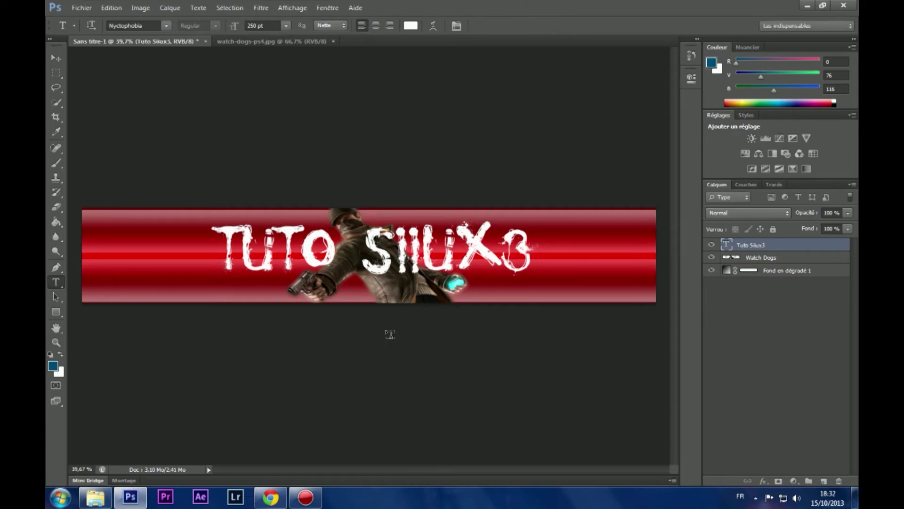
left_click(512, 254)
key("ctrl+a")
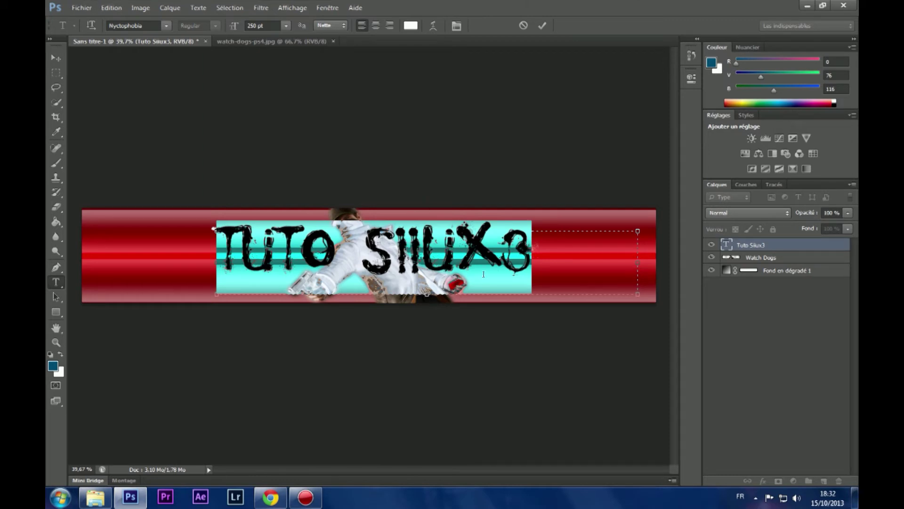
left_click(528, 257)
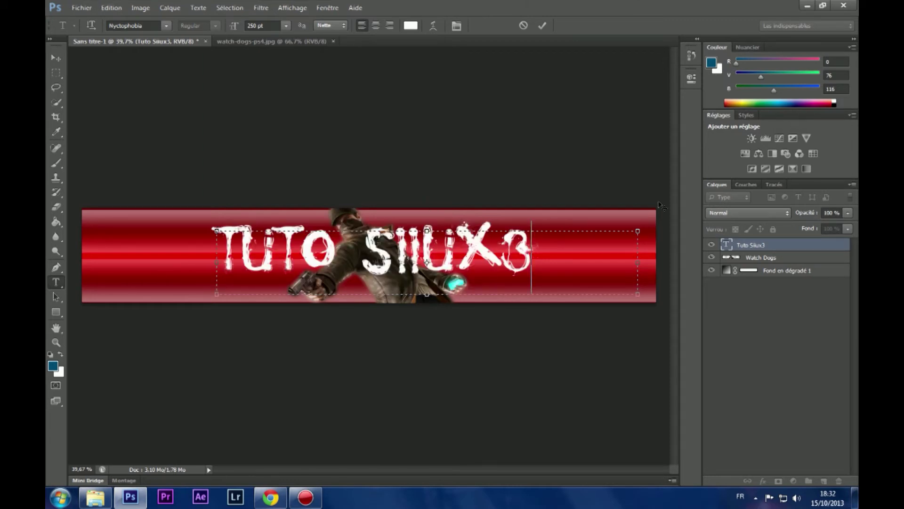
left_click(542, 26)
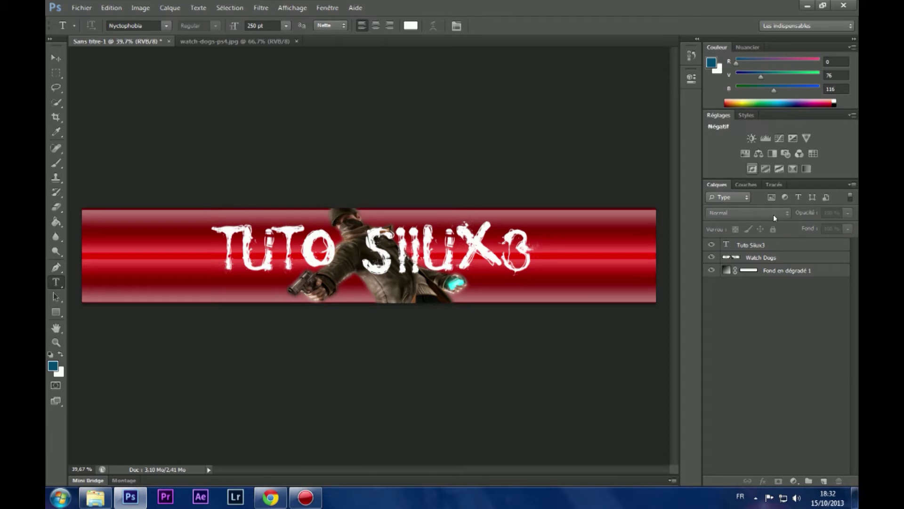
Open the blending options of the Tuto Siiux3 layer and enable a Contour effect, keeping the title visible beside the dialog.
left_click(747, 244)
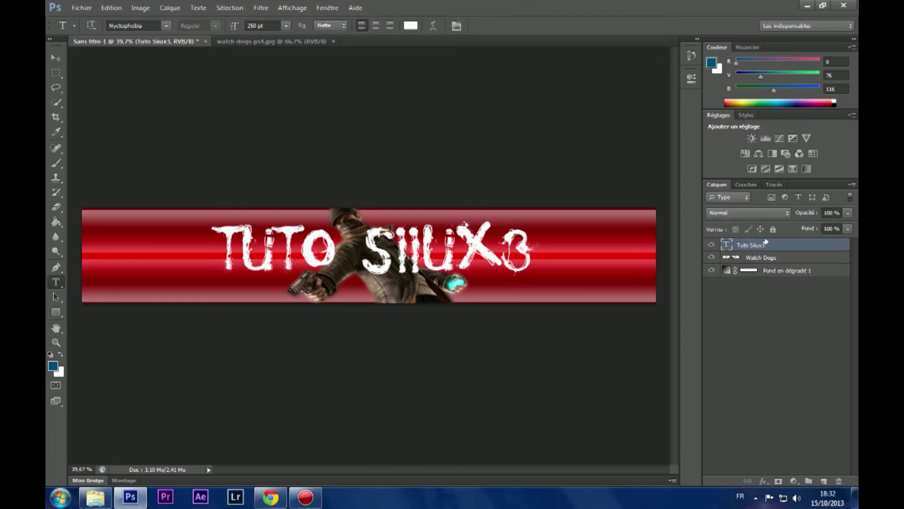
right_click(767, 243)
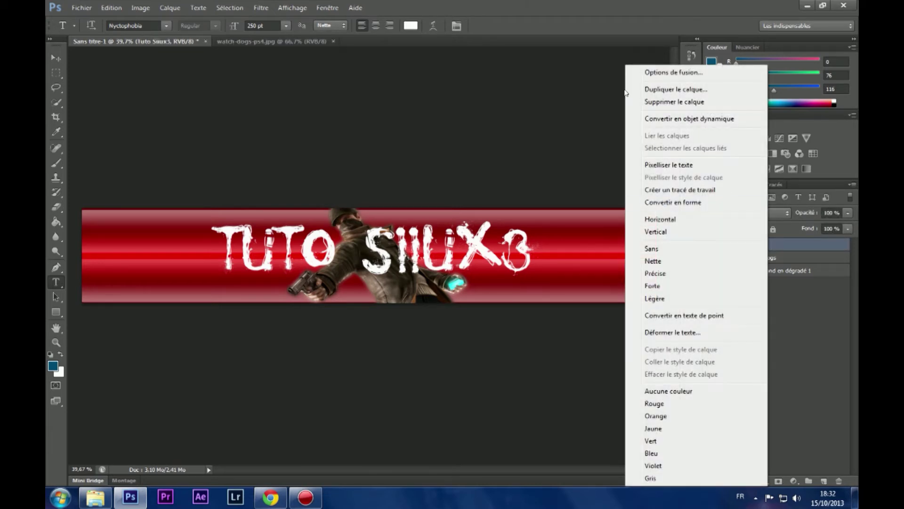
left_click(660, 70)
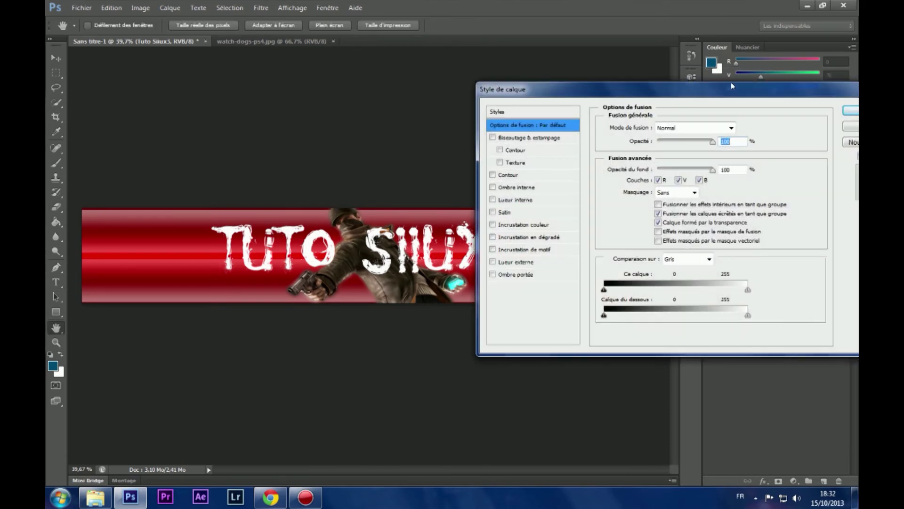
left_click_drag(731, 82, 782, 103)
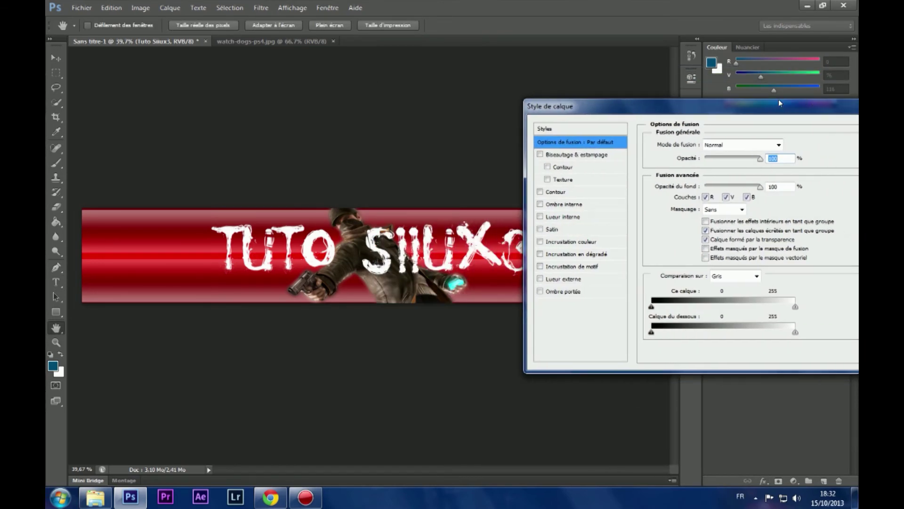
left_click_drag(710, 101, 751, 109)
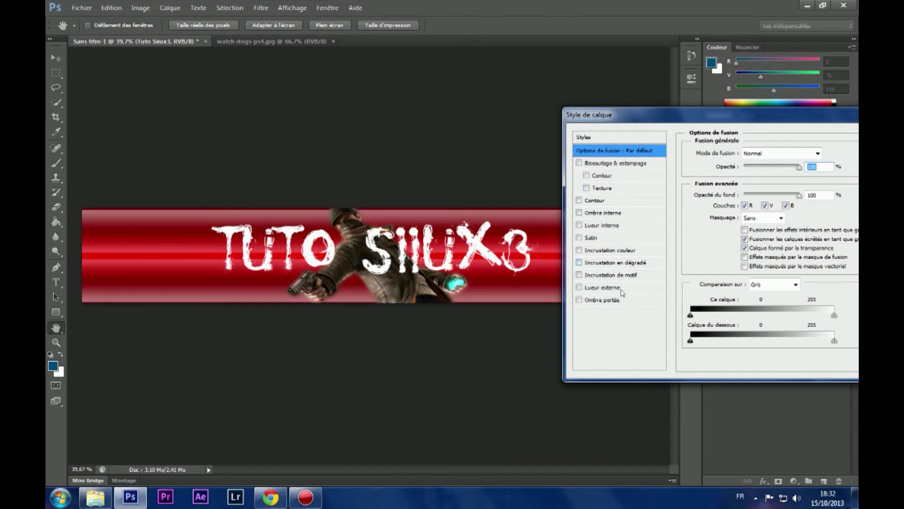
left_click_drag(694, 118, 672, 117)
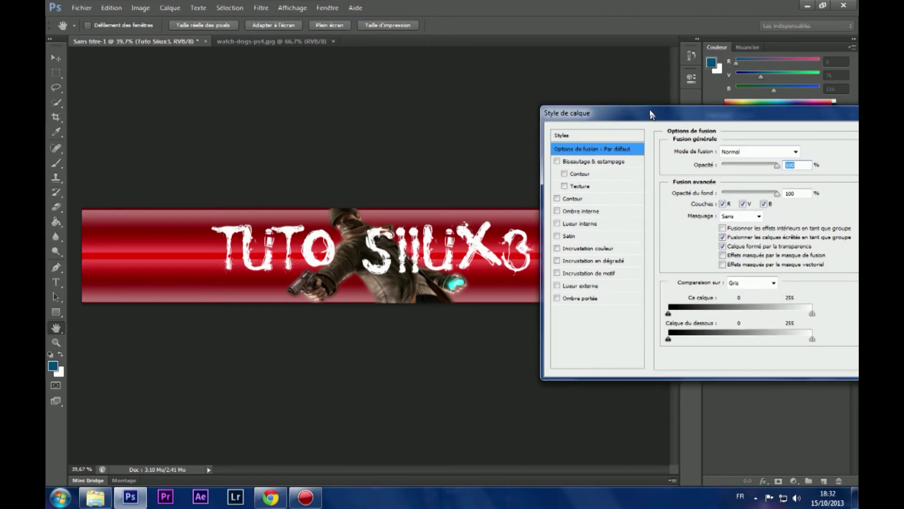
left_click(566, 200)
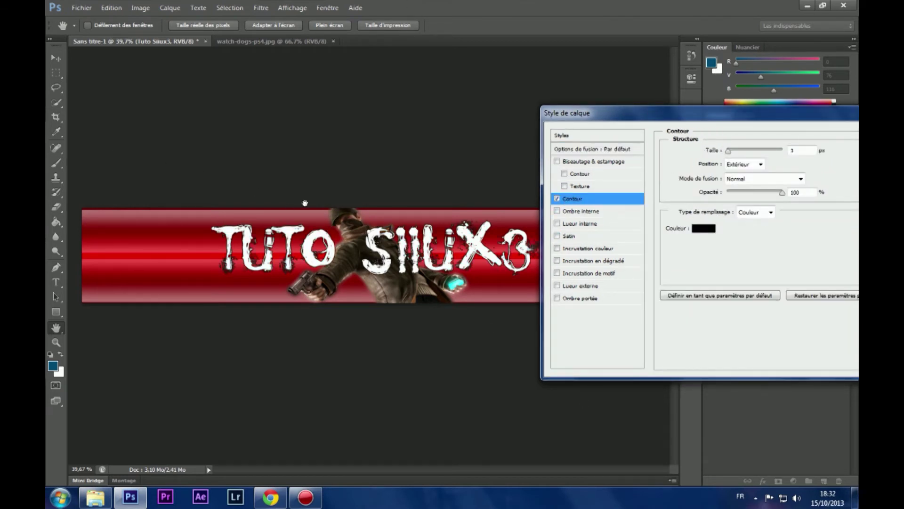
Try dark red b20000 and a 1 px size for the title's Contour effect, and restore black and 3 px.
left_click(699, 230)
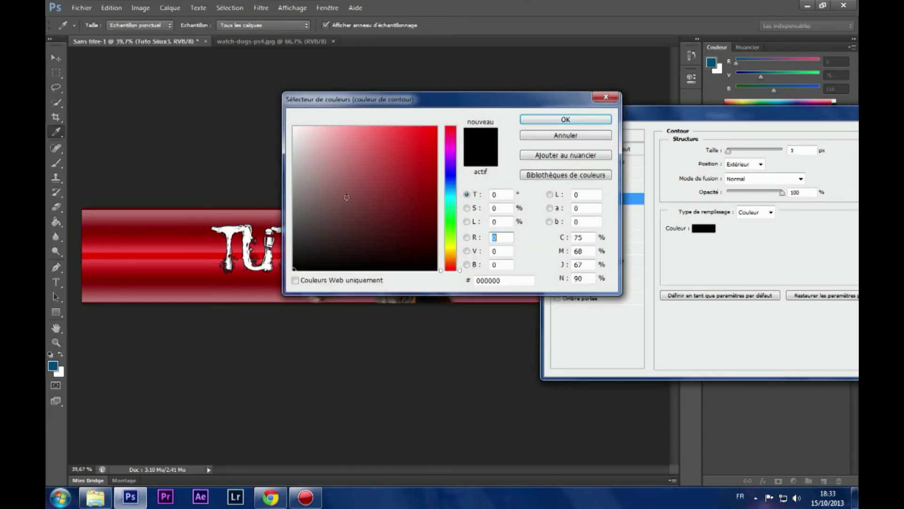
left_click(437, 170)
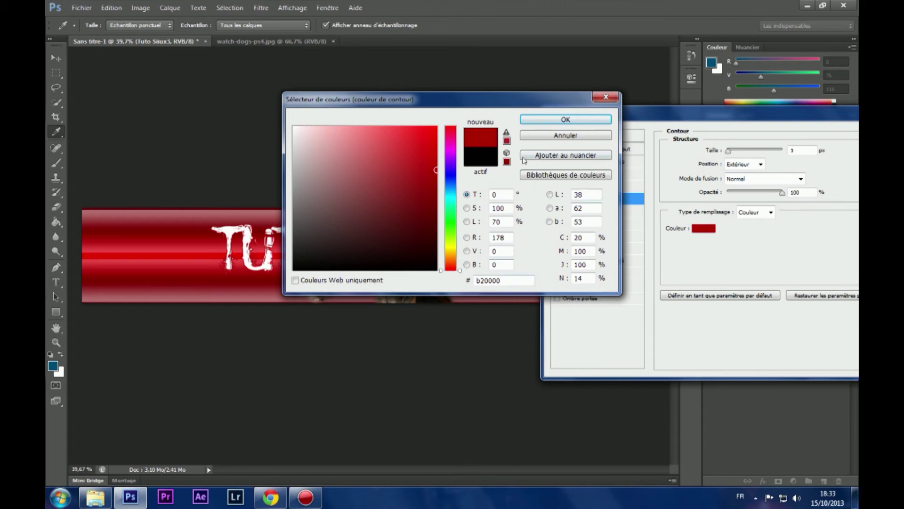
left_click_drag(411, 178, 178, 292)
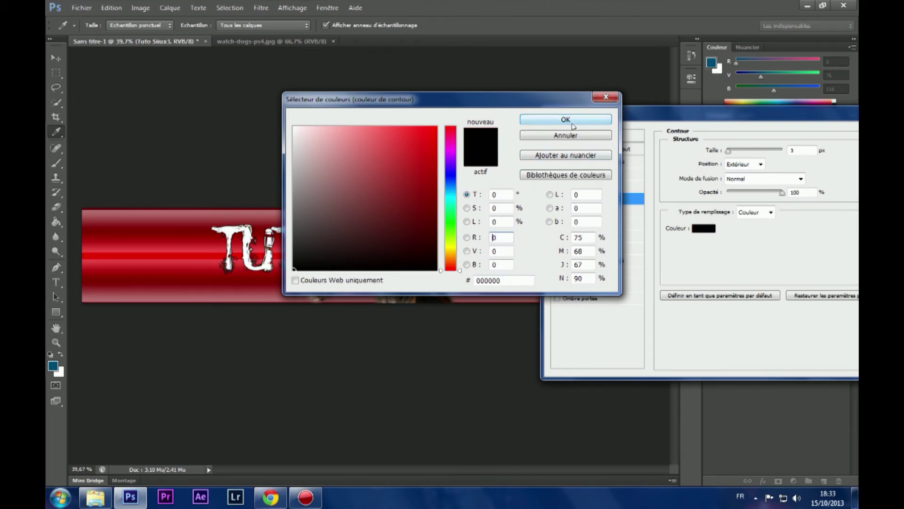
left_click(571, 123)
mouse_move(728, 150)
left_mouse_down()
mouse_move(756, 154)
mouse_move(646, 161)
left_mouse_up()
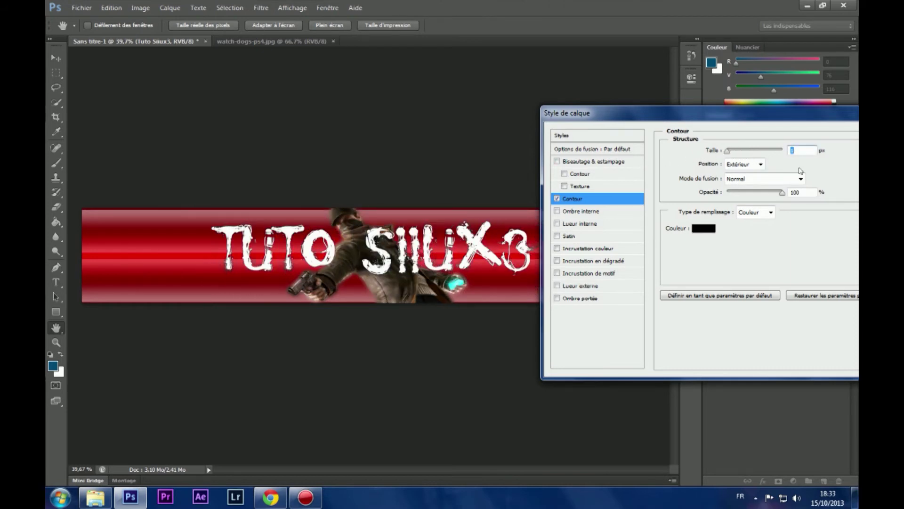
type("3")
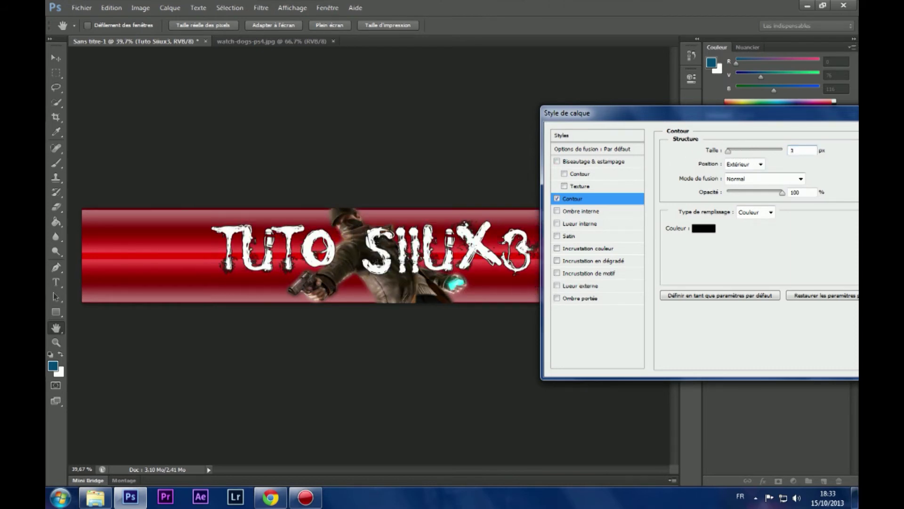
Step through the Contour effect's blend modes from Produit to Luminosité to compare the outline's look on the title.
left_click(748, 184)
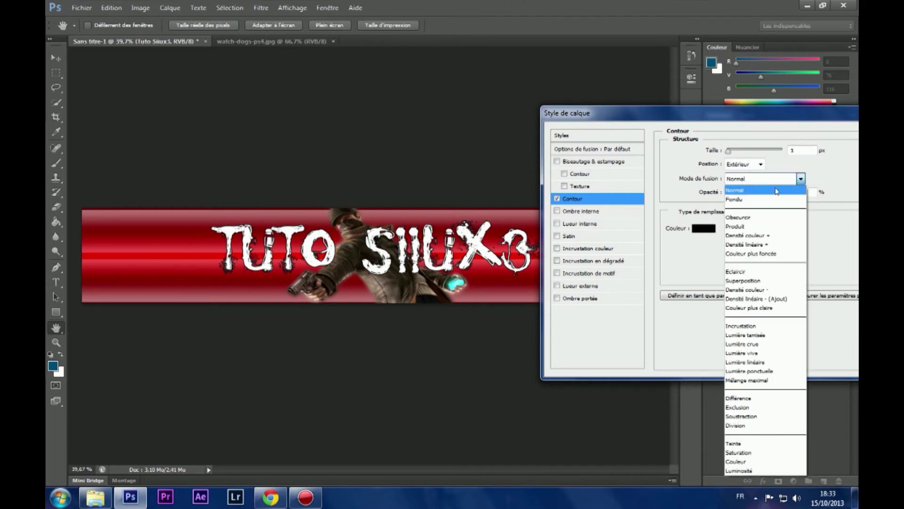
left_click(753, 198)
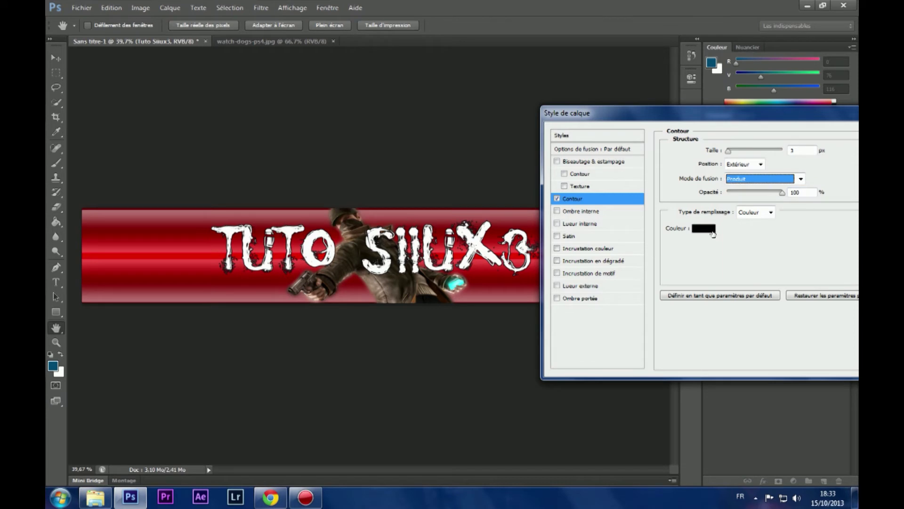
key("Down")
key("Down")
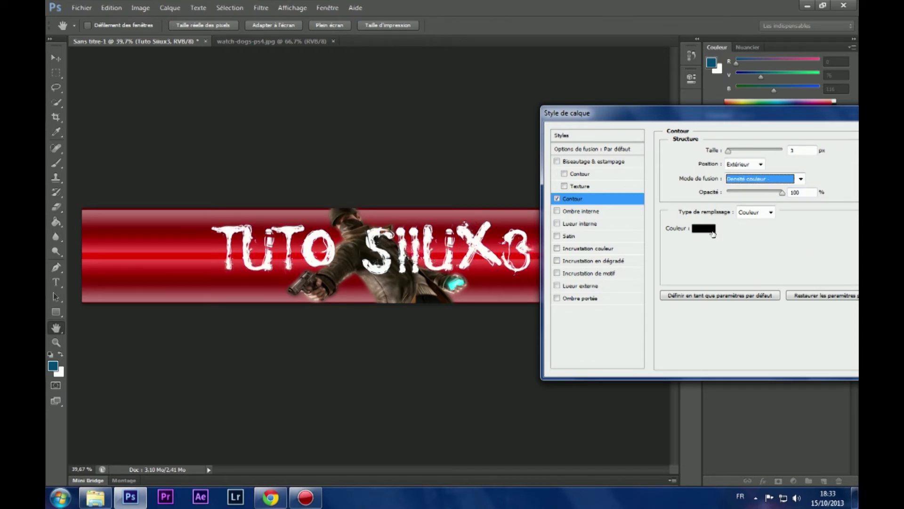
key("Down")
key("Down")
key("Down")
key("Down")
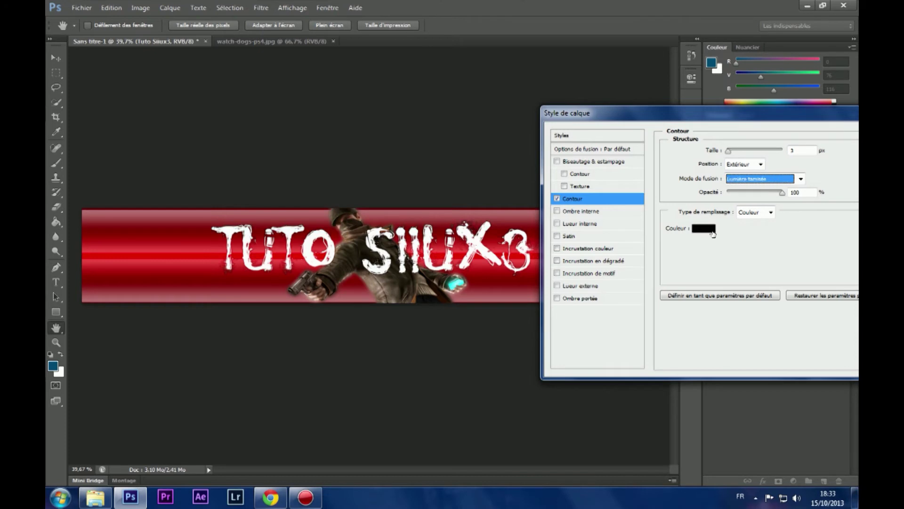
key("Down")
key("Up")
key("Down")
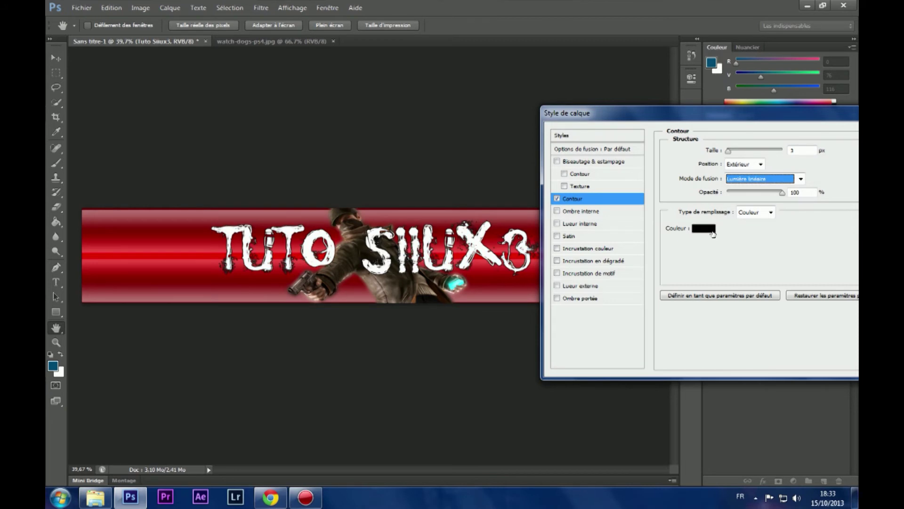
key("Down")
key("Down")
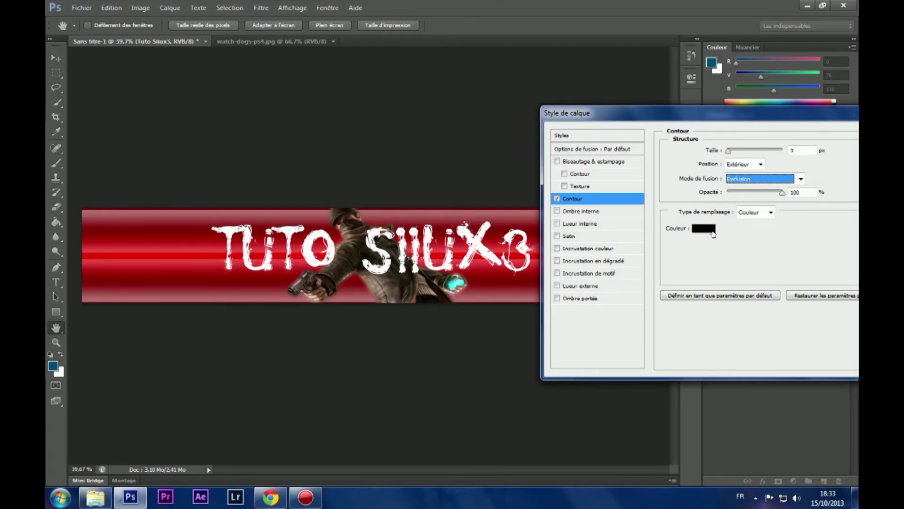
key("Down")
key("Down")
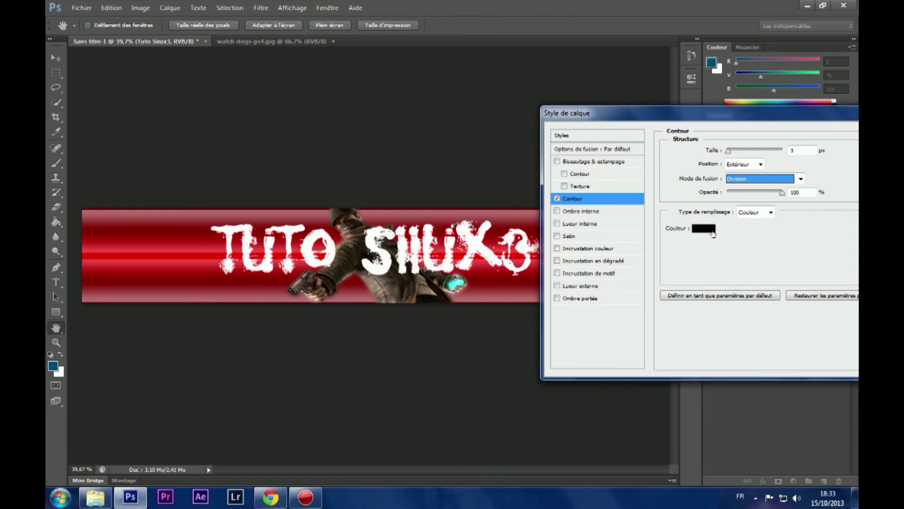
key("Down")
key("Down")
key("Down")
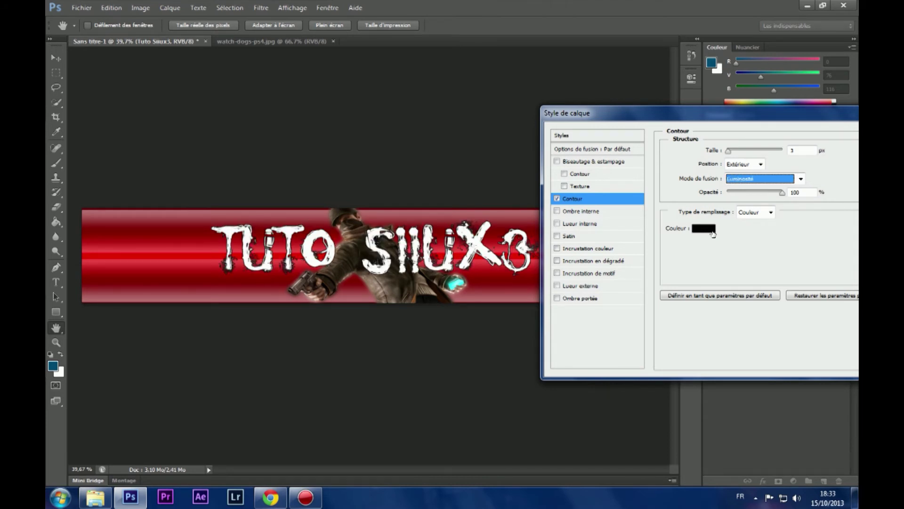
Set the Contour effect's blend mode to Normal and keep its opacity at 100 %.
left_click(755, 180)
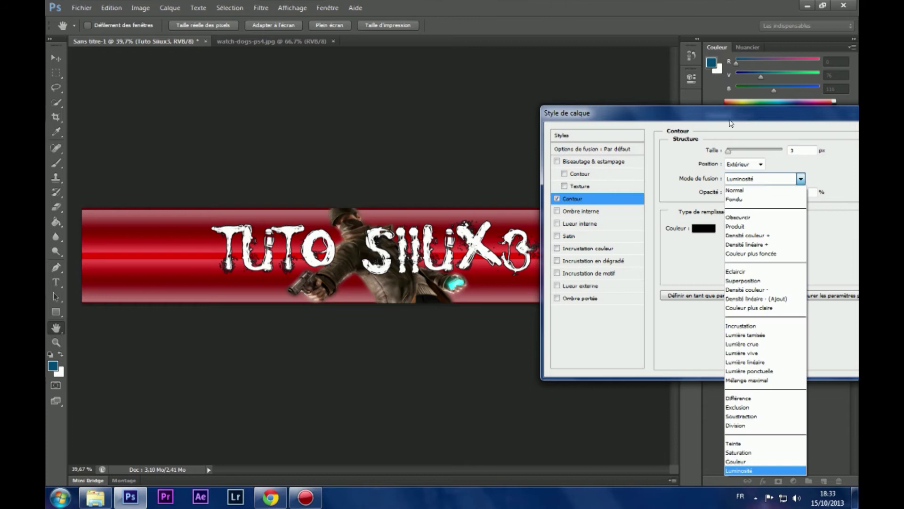
left_click(764, 190)
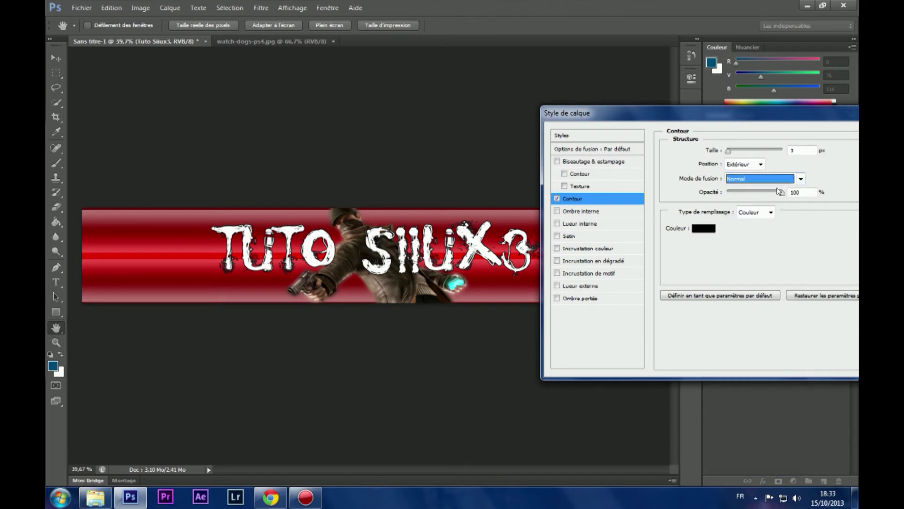
mouse_move(782, 194)
left_mouse_down()
mouse_move(712, 193)
mouse_move(858, 192)
left_mouse_up()
Try the Intérieur and Centre positions for the title's Contour effect and restore Extérieur.
left_click(749, 165)
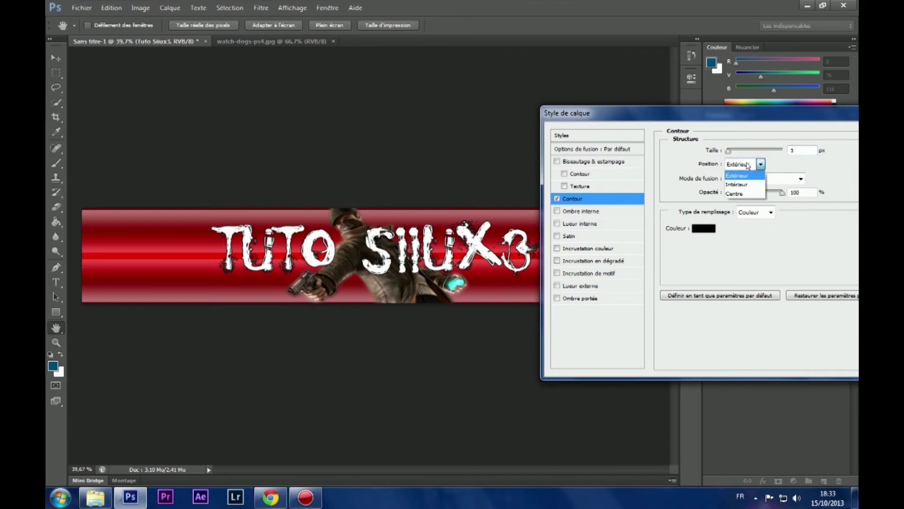
left_click(746, 178)
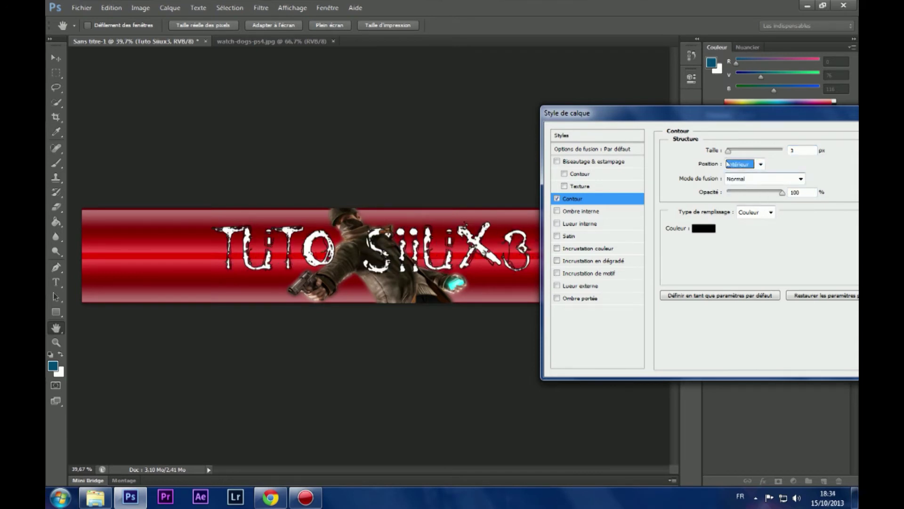
left_click(737, 165)
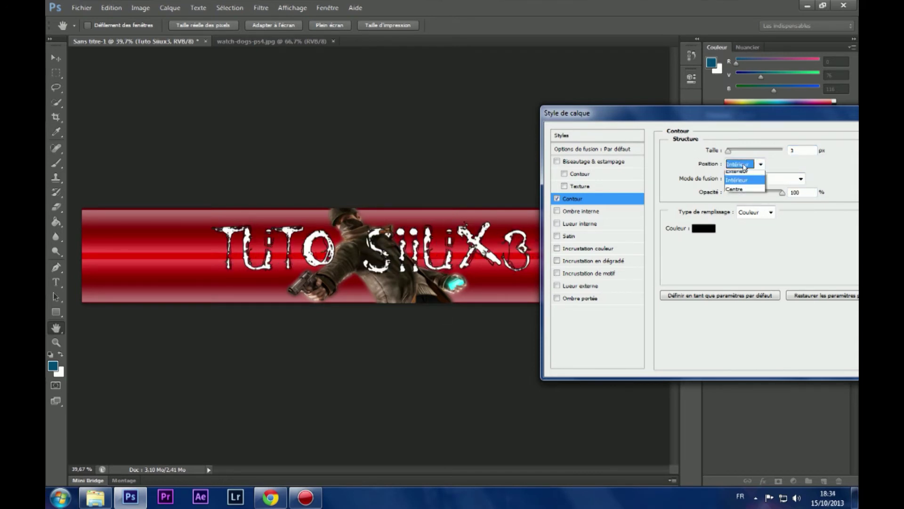
left_click(736, 193)
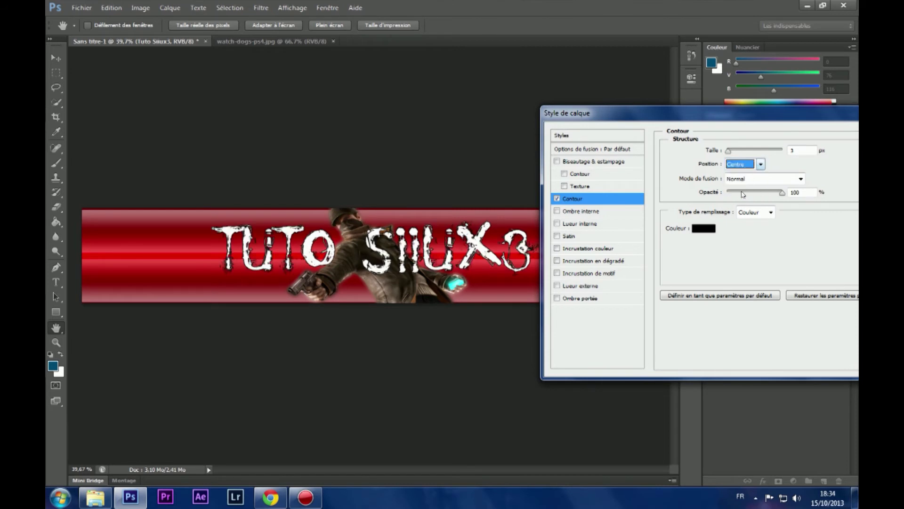
left_click(740, 165)
left_click(737, 173)
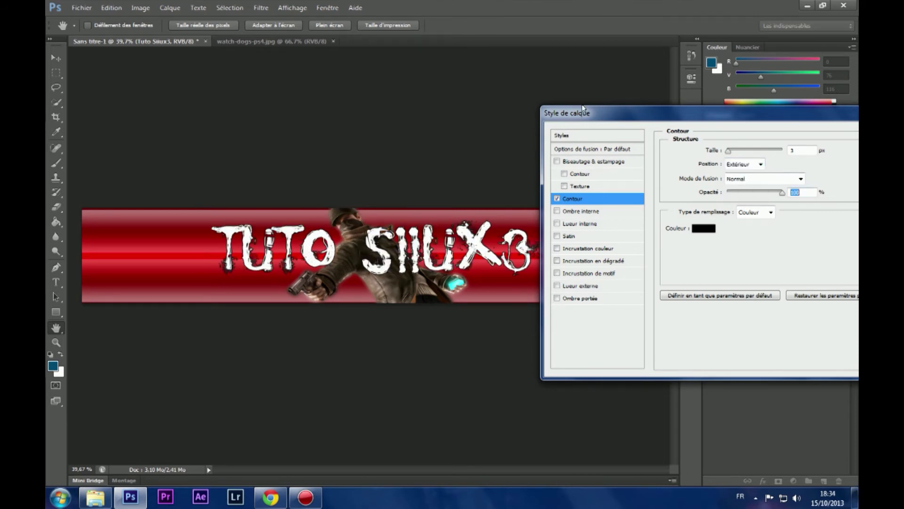
Try a red Incrustation couleur effect on the title and switch it off again.
mouse_move(670, 115)
left_mouse_down()
mouse_move(662, 116)
mouse_move(697, 116)
left_mouse_up()
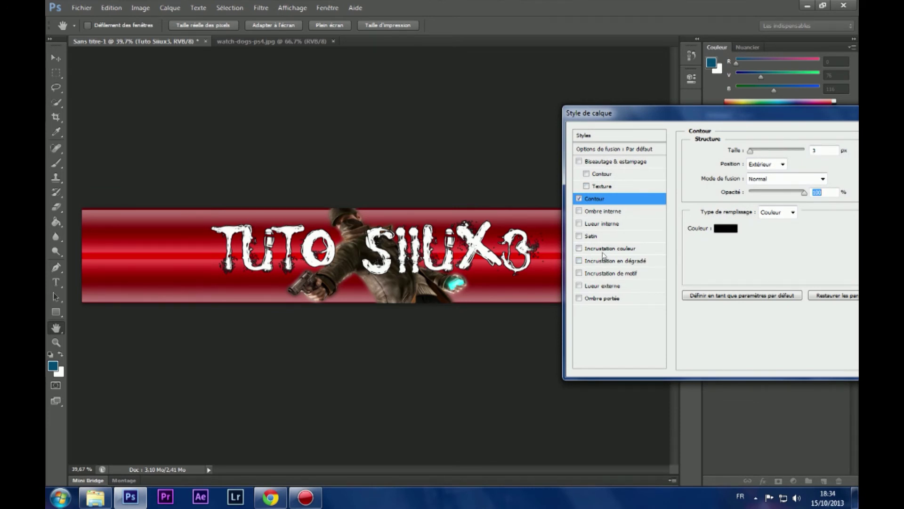
left_click(592, 250)
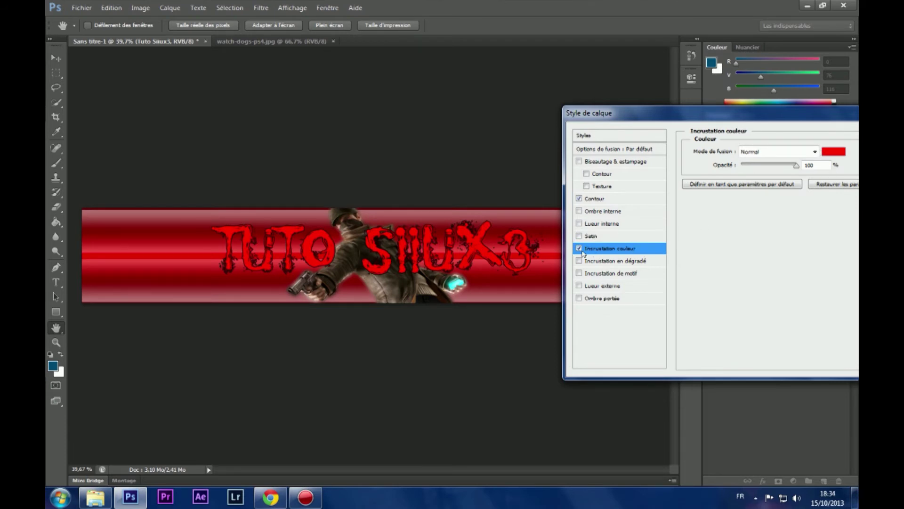
left_click(579, 248)
Enable the Incrustation en dégradé effect on the title with the Normal blend mode.
left_click(640, 261)
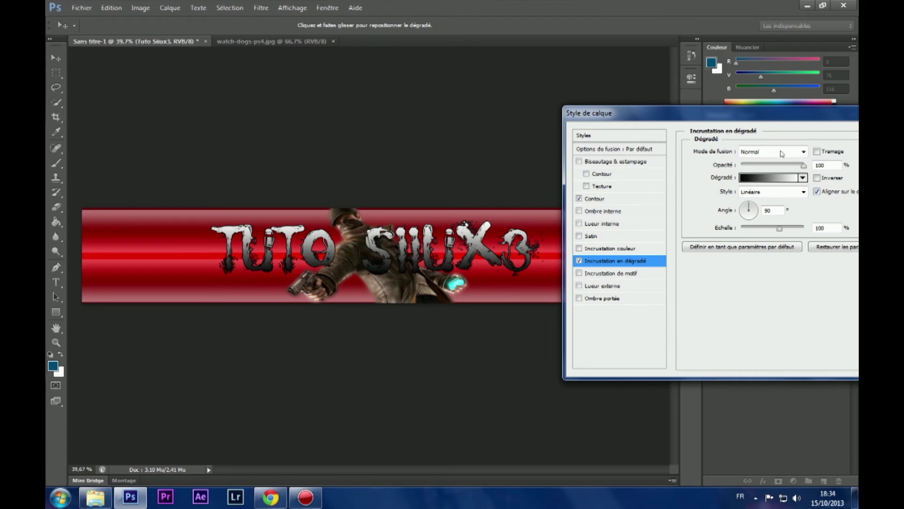
left_click(783, 152)
left_click(784, 152)
left_click(803, 152)
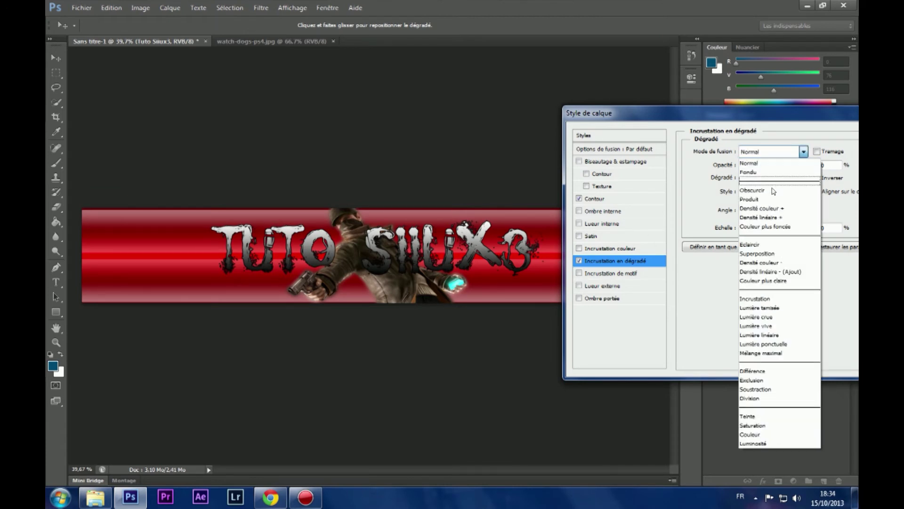
left_click(793, 163)
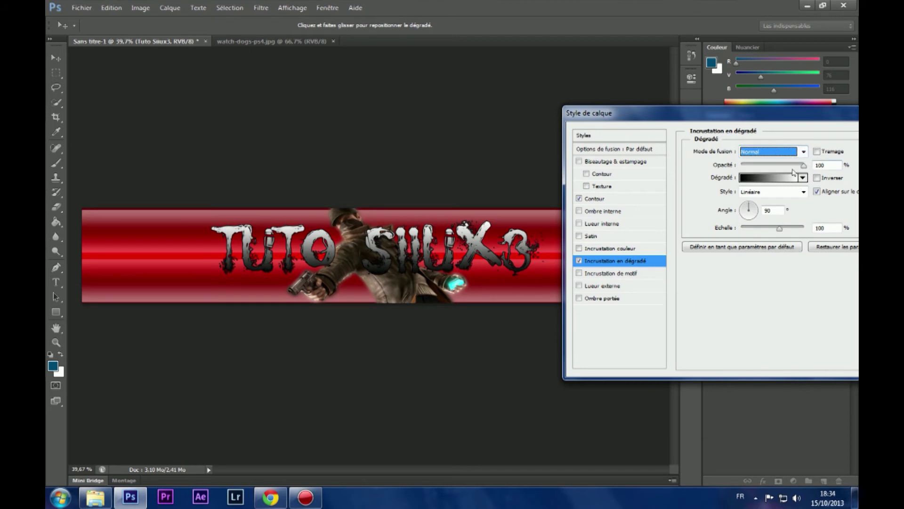
Apply the dark grey to black preset gradient to the title's overlay, with 656565 as the starting colour.
left_click(768, 181)
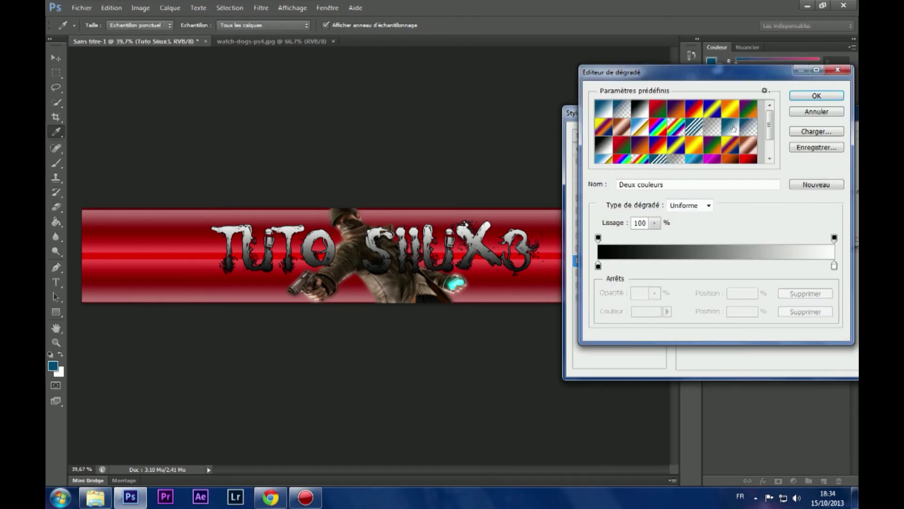
scroll(733, 129, "down", 2)
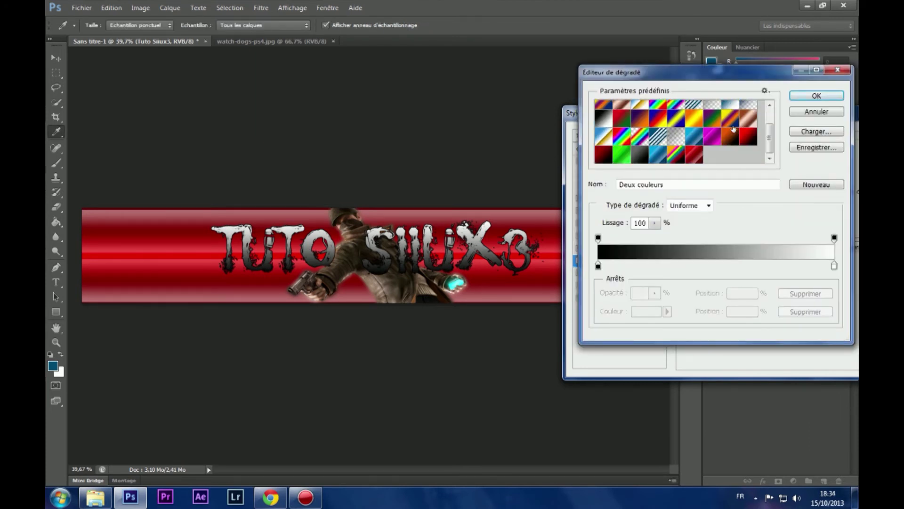
left_click(640, 156)
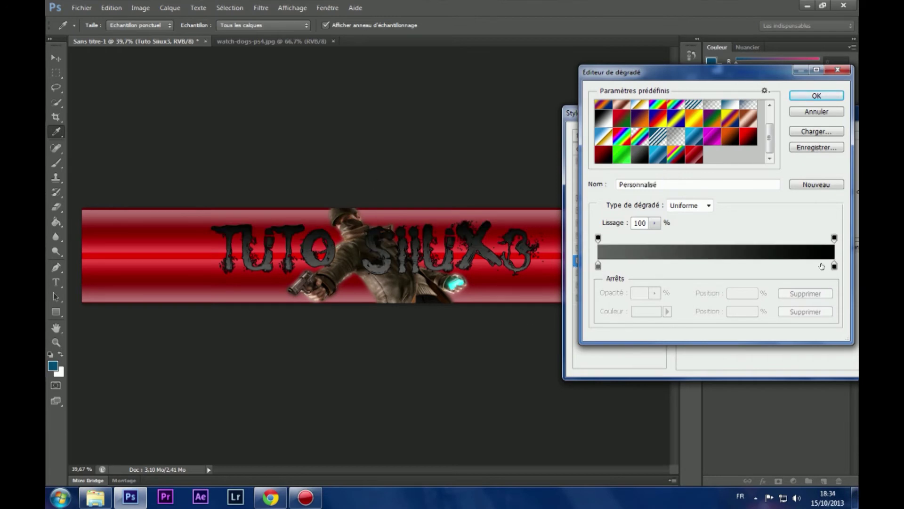
double_click(598, 266)
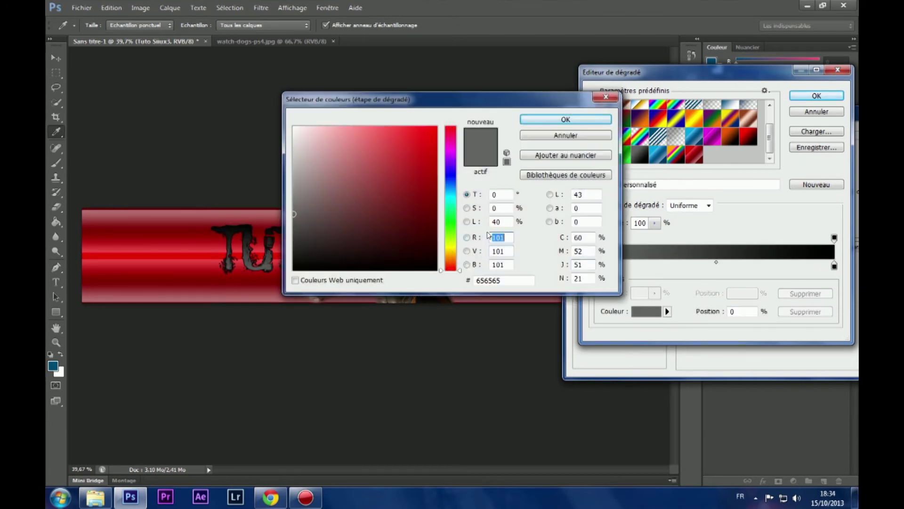
double_click(513, 280)
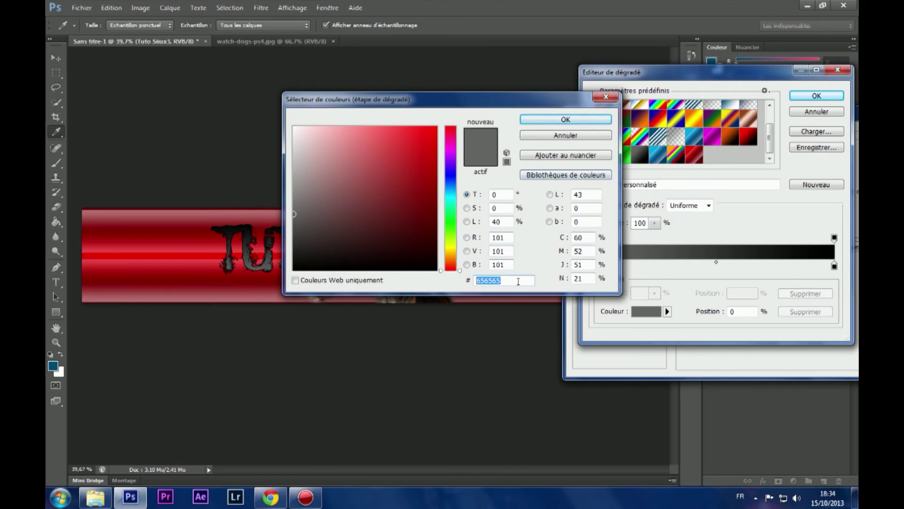
left_click(518, 282)
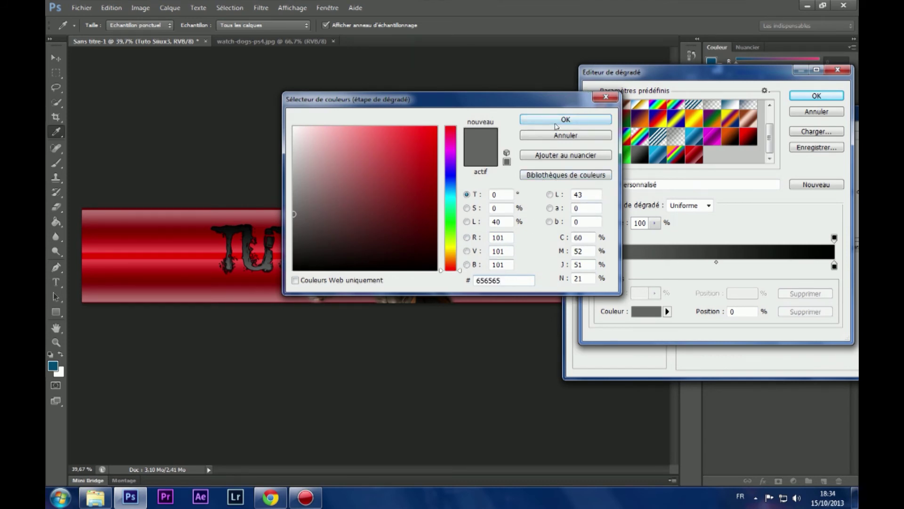
left_click(556, 120)
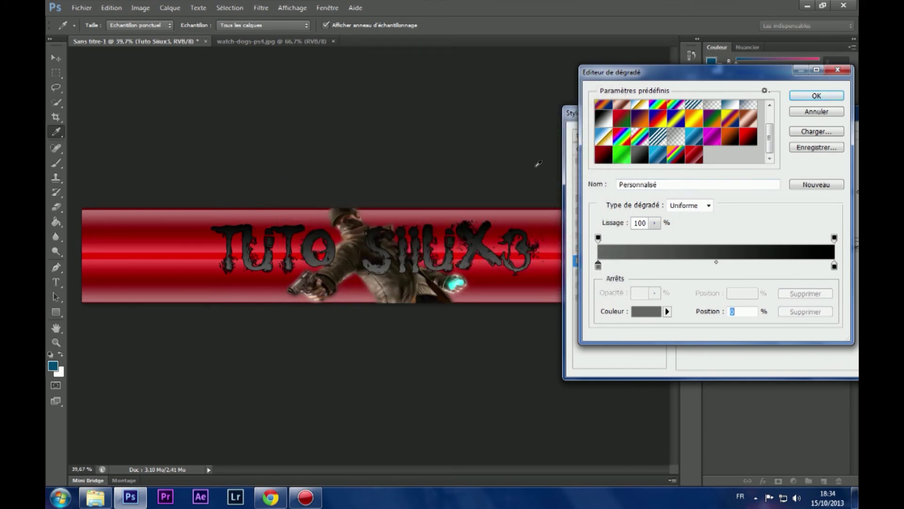
left_click(817, 96)
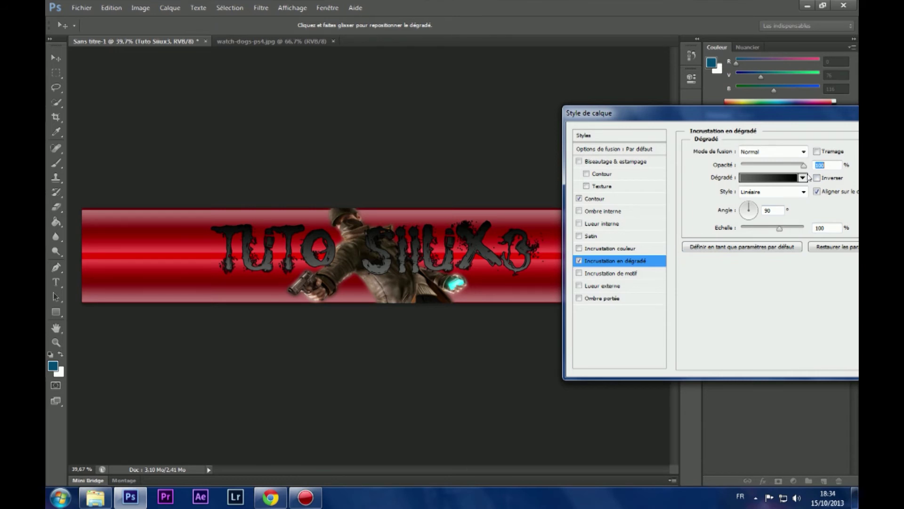
Set the title's gradient overlay style to Réfléchi, keeping the dialog beside the text.
left_click(789, 192)
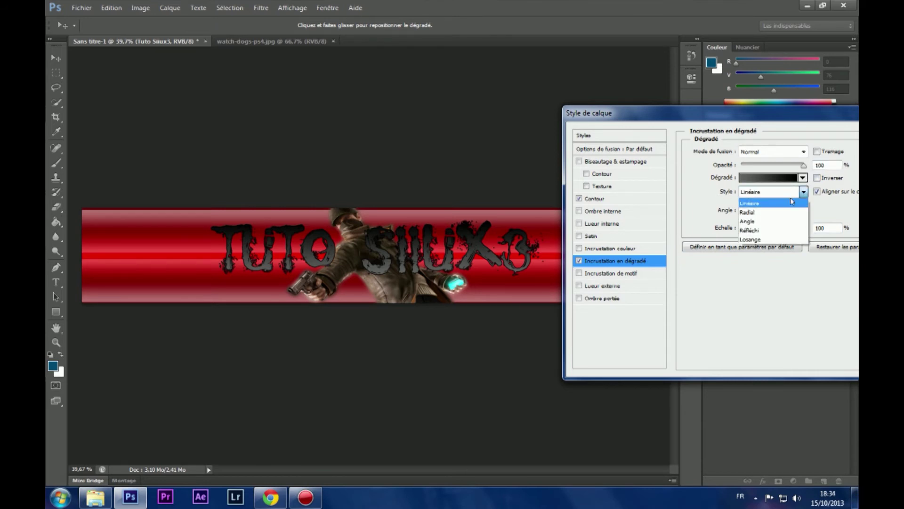
left_click(754, 229)
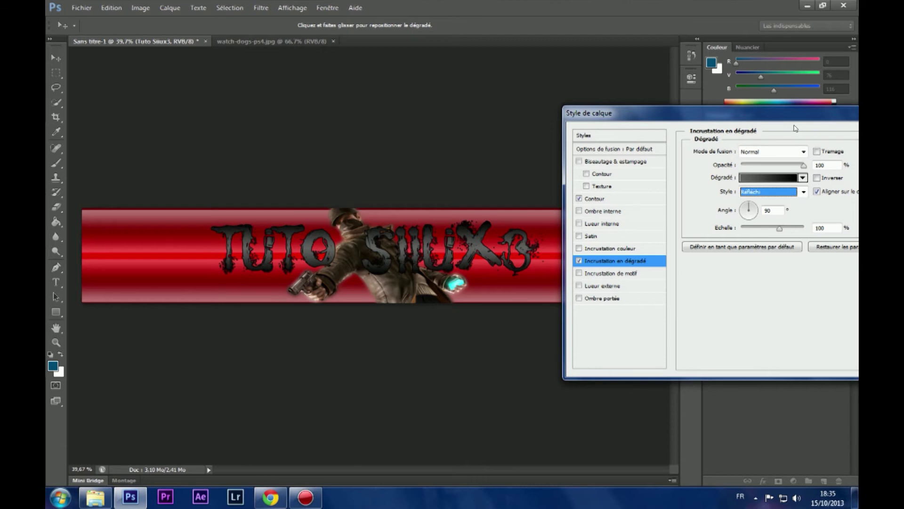
left_click_drag(784, 119, 725, 118)
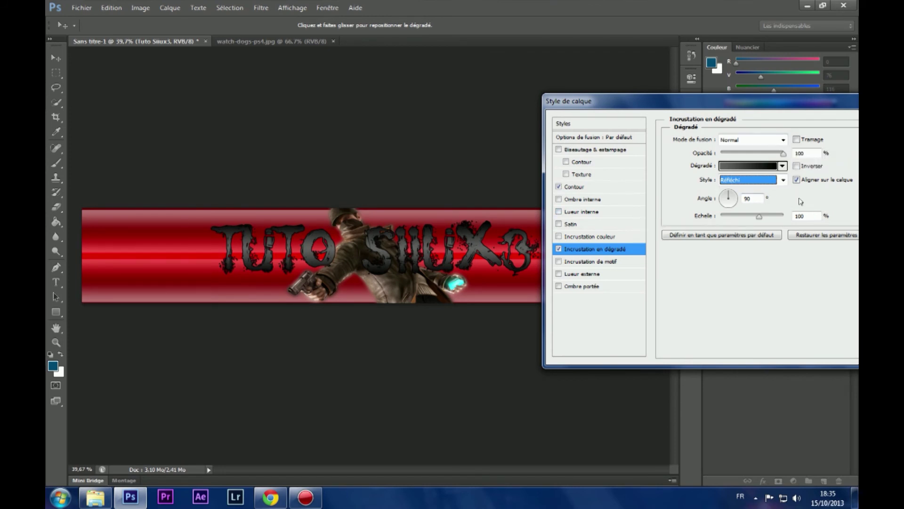
Try the Inverser option on the title's gradient overlay and switch it off again.
left_click(805, 167)
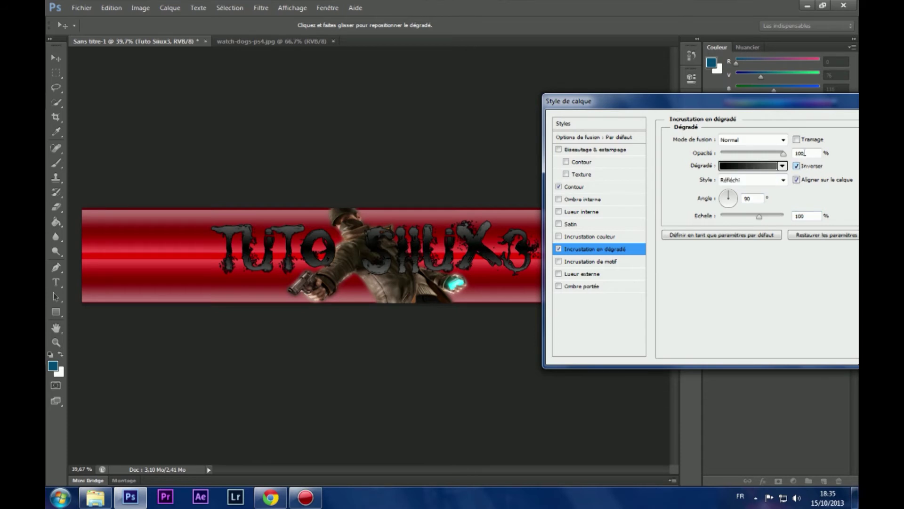
left_click(802, 167)
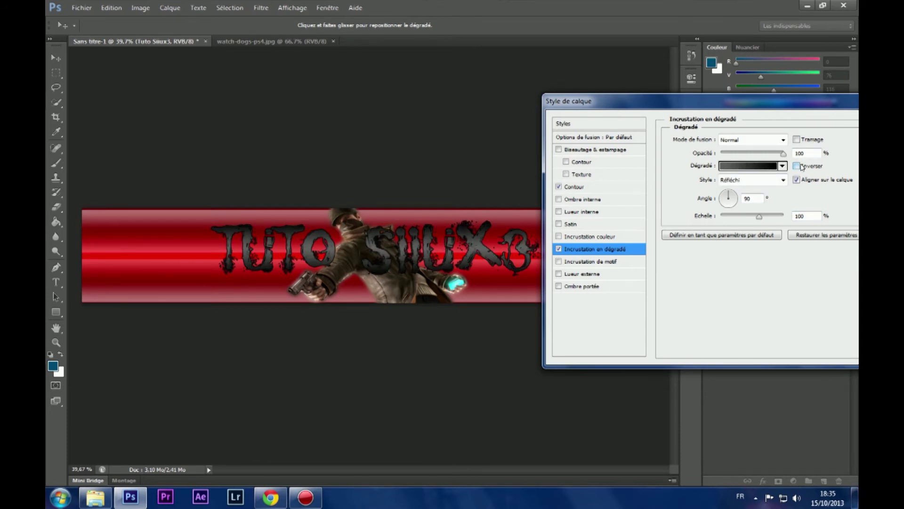
left_click_drag(770, 104, 813, 108)
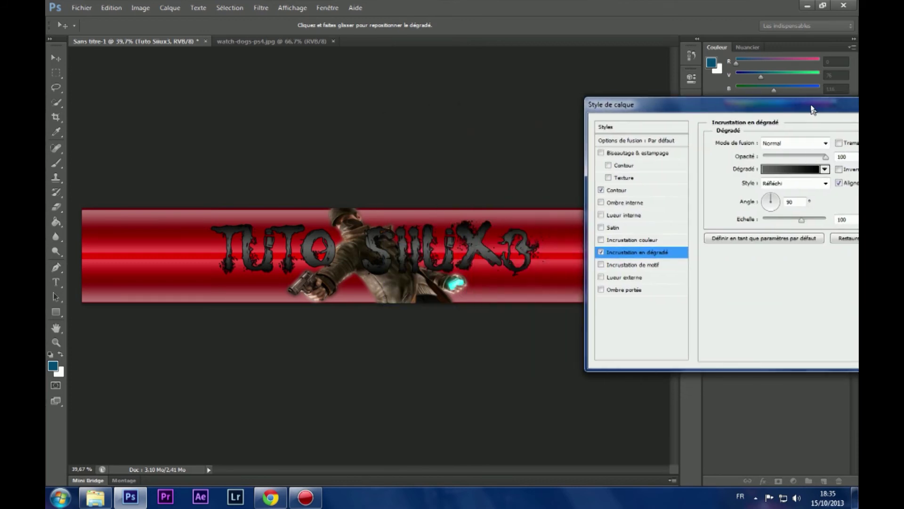
Try the bright red to black and dark red to black preset gradients on the title and restore the grey to black one.
left_click(804, 173)
scroll(681, 136, "down", 2)
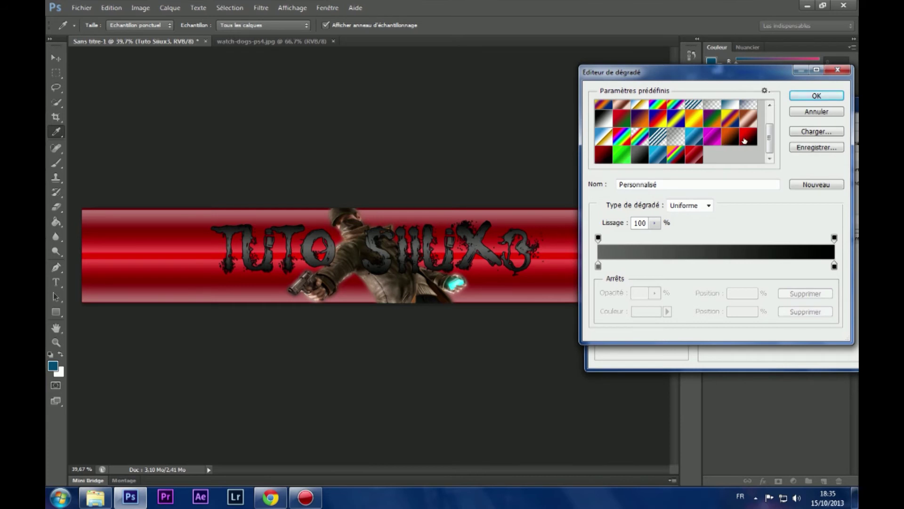
left_click(744, 140)
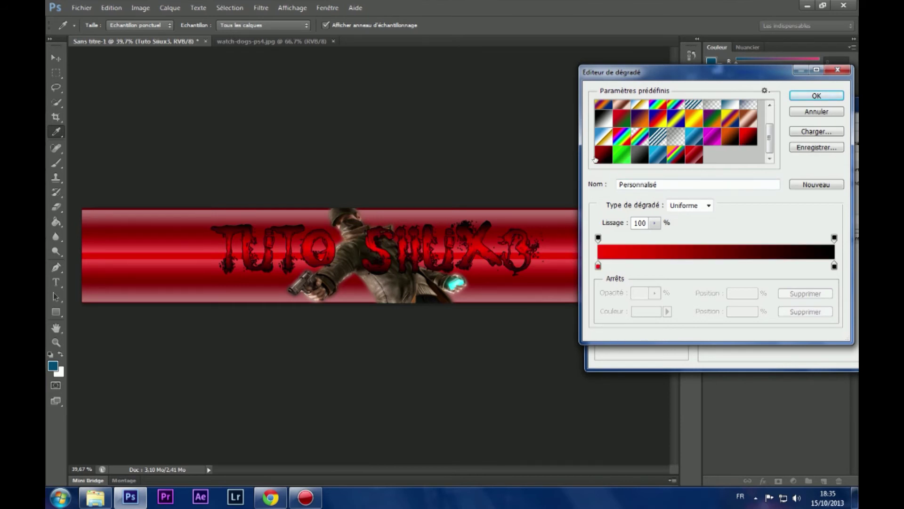
left_click(595, 158)
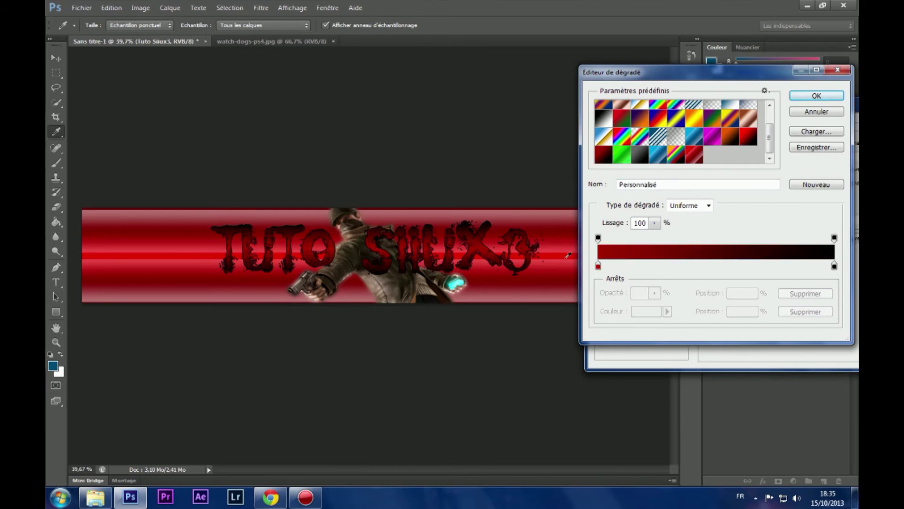
double_click(598, 266)
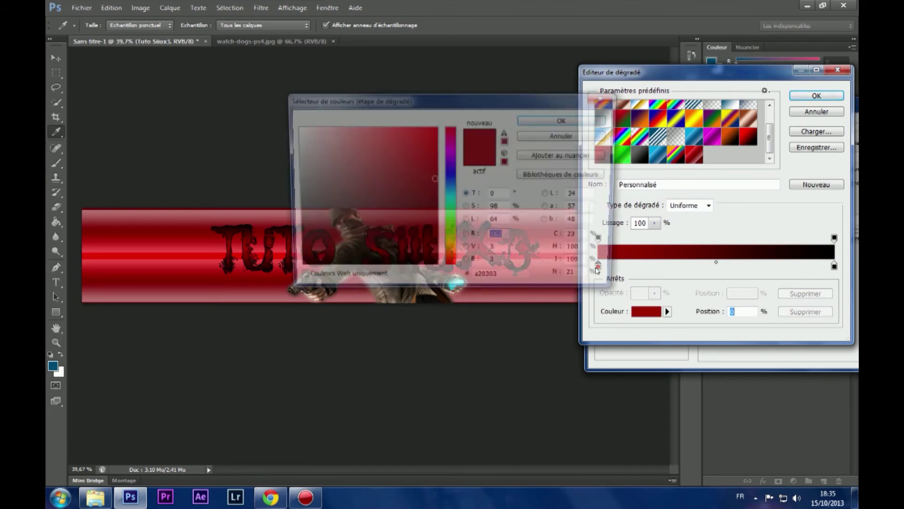
left_click(566, 119)
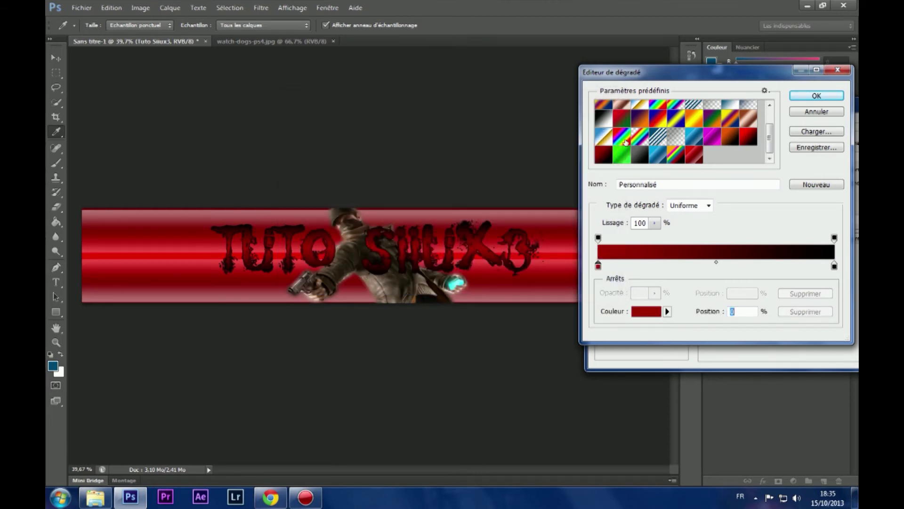
left_click(632, 154)
left_click(816, 95)
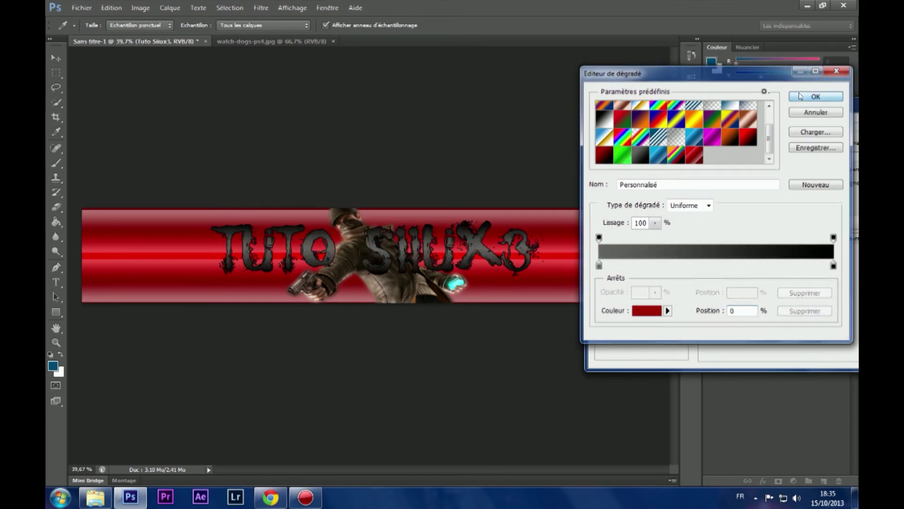
left_click_drag(783, 111, 736, 113)
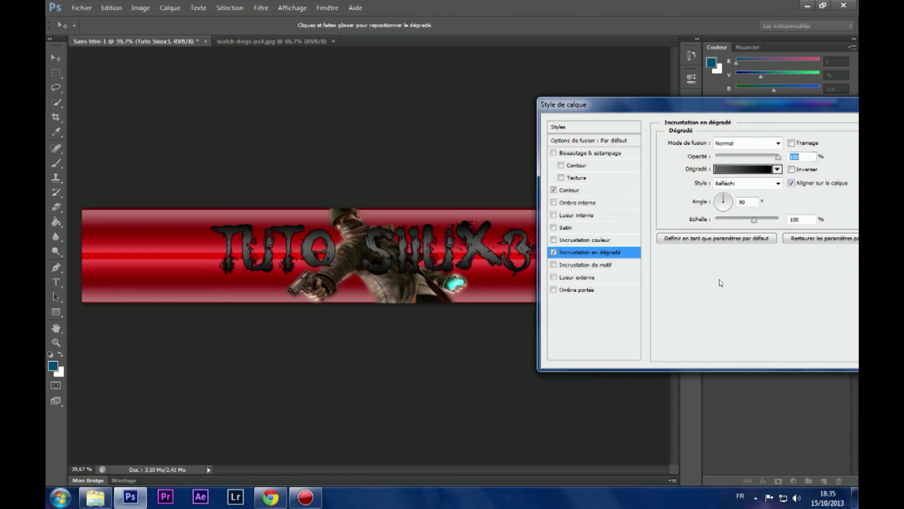
Try the pattern overlay (Incrustation de motif) on the title, browse its patterns and switch the effect off again.
left_click(612, 265)
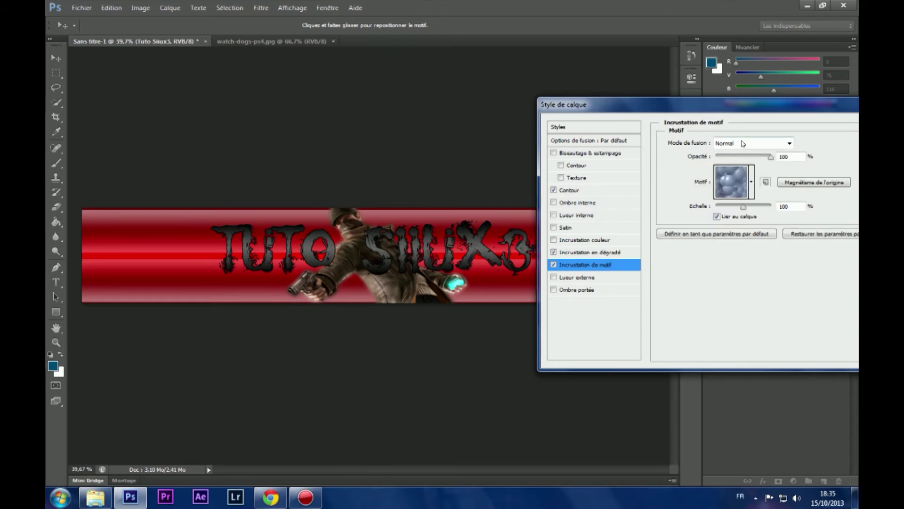
left_click(727, 176)
left_click(726, 176)
left_click(727, 177)
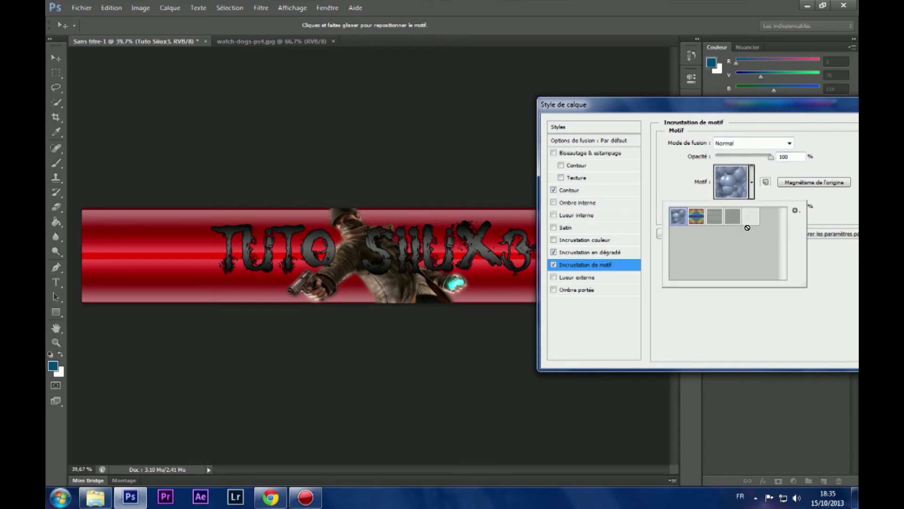
left_click(751, 182)
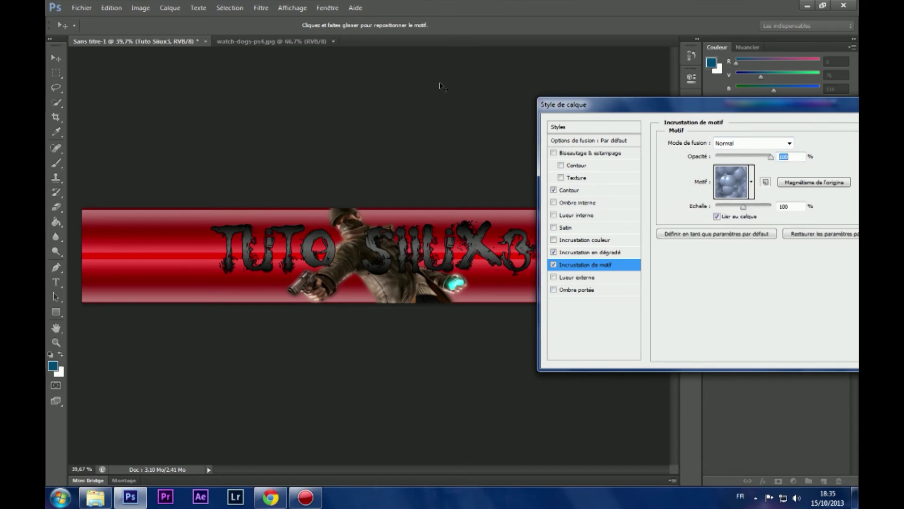
left_click(734, 178)
left_click(739, 193)
left_click(554, 265)
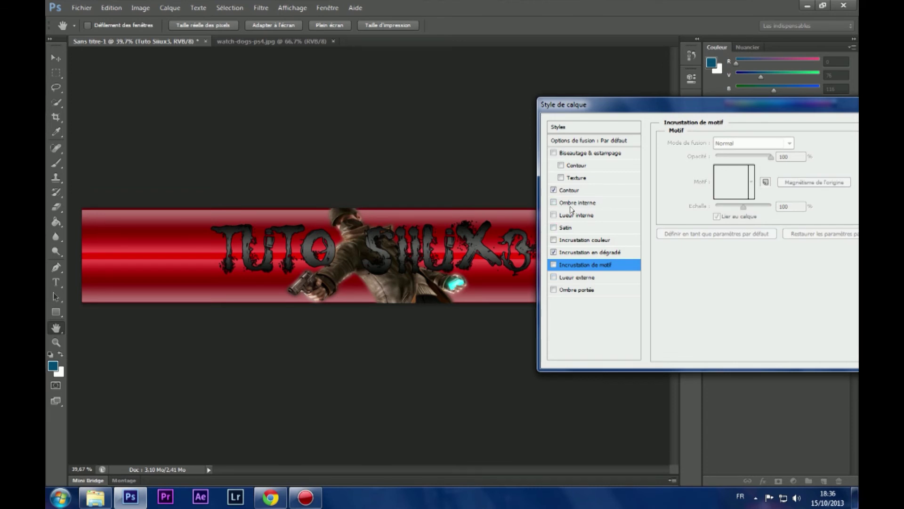
Add an outer glow (Lueur externe) to the title and set its colour to white.
left_click(578, 278)
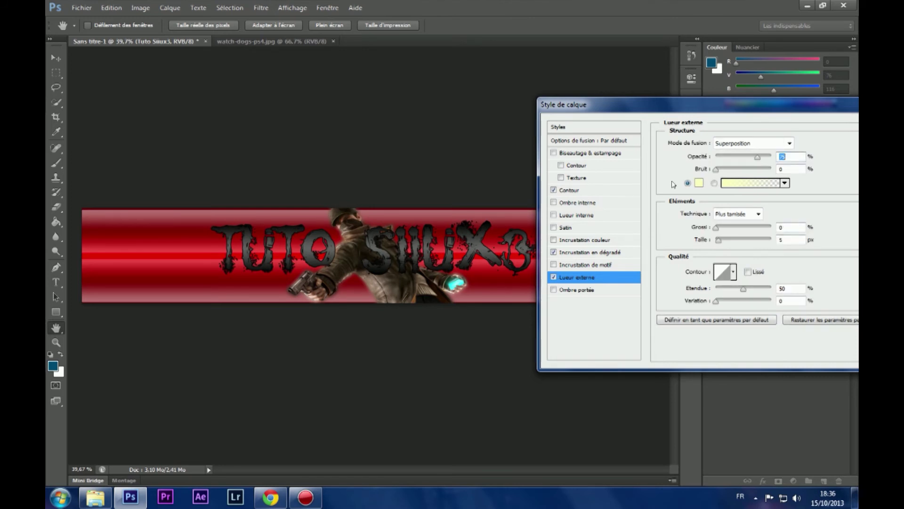
left_click(699, 183)
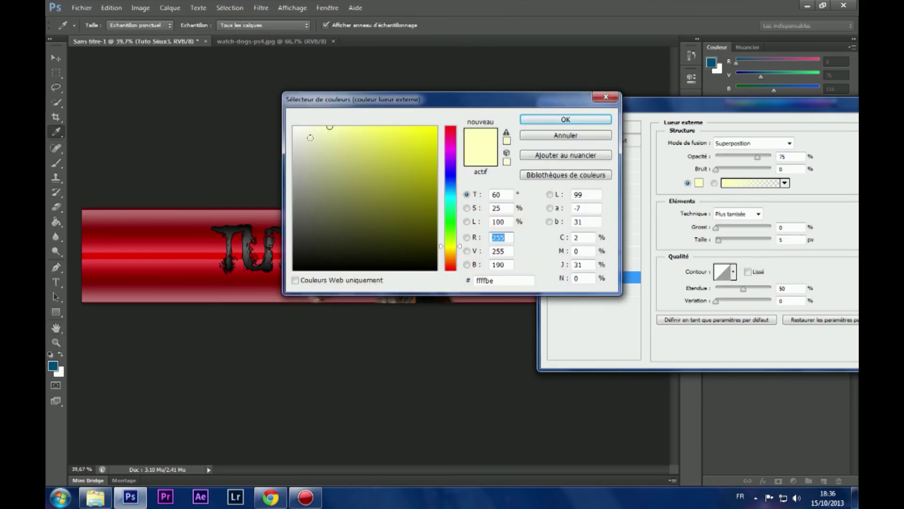
left_click_drag(310, 137, 293, 126)
left_click(566, 120)
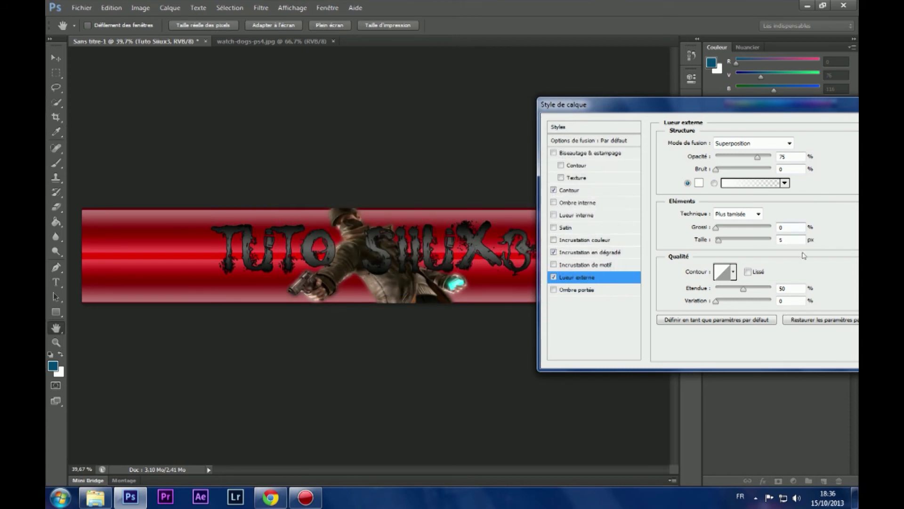
Try the title's outer glow at a size of 20 px and a spread of 5 %, and switch it off.
mouse_move(719, 240)
left_mouse_down()
mouse_move(756, 244)
mouse_move(720, 248)
left_mouse_up()
type("10")
key("BackSpace")
key("BackSpace")
type("20")
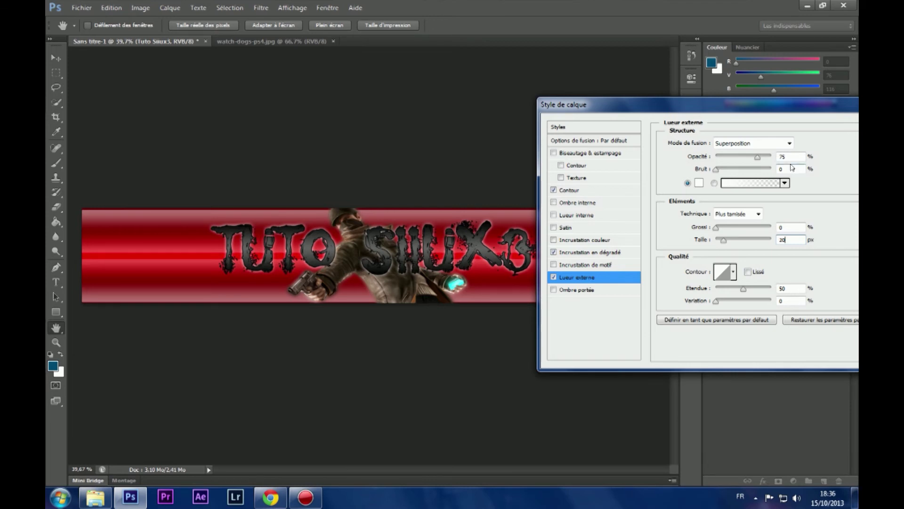
key("Return")
mouse_move(716, 228)
left_mouse_down()
mouse_move(733, 234)
mouse_move(719, 236)
left_mouse_up()
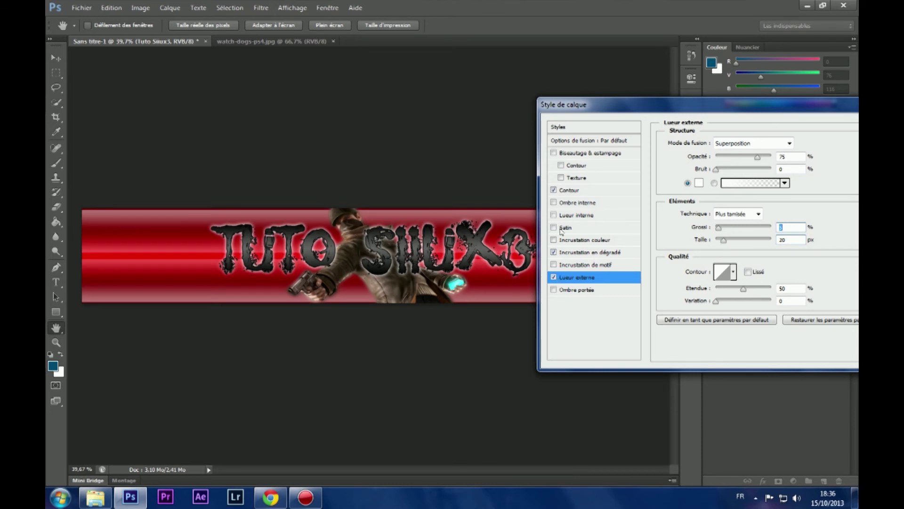
left_click(554, 277)
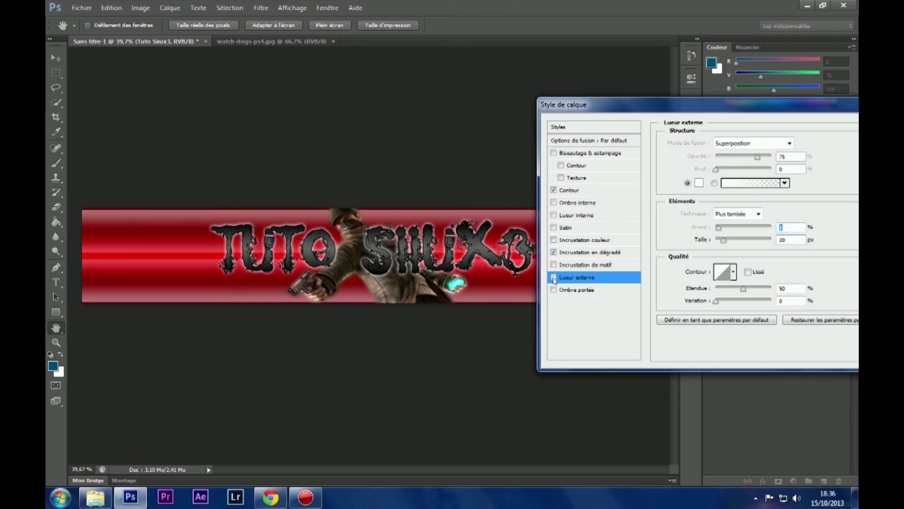
Enable the inner glow (Lueur interne) on the title and set its colour to white, ffffff.
left_click(554, 216)
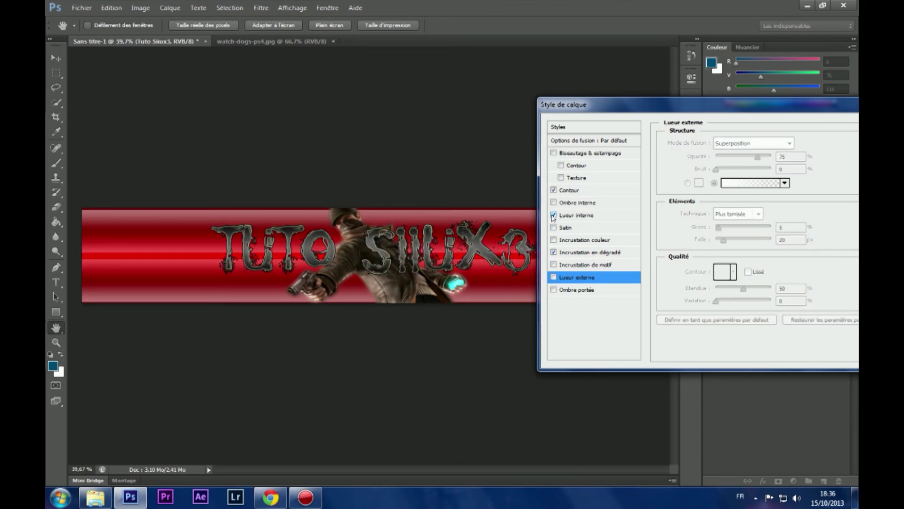
left_click(593, 215)
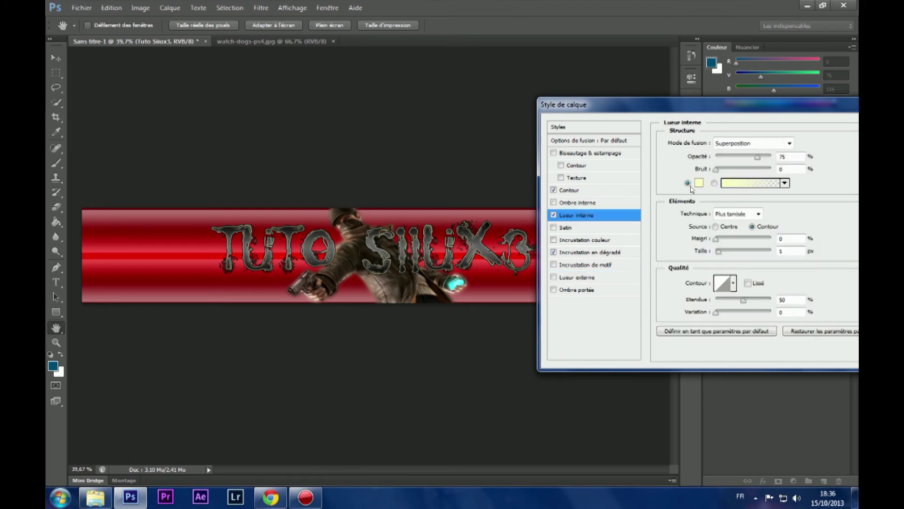
left_click(699, 182)
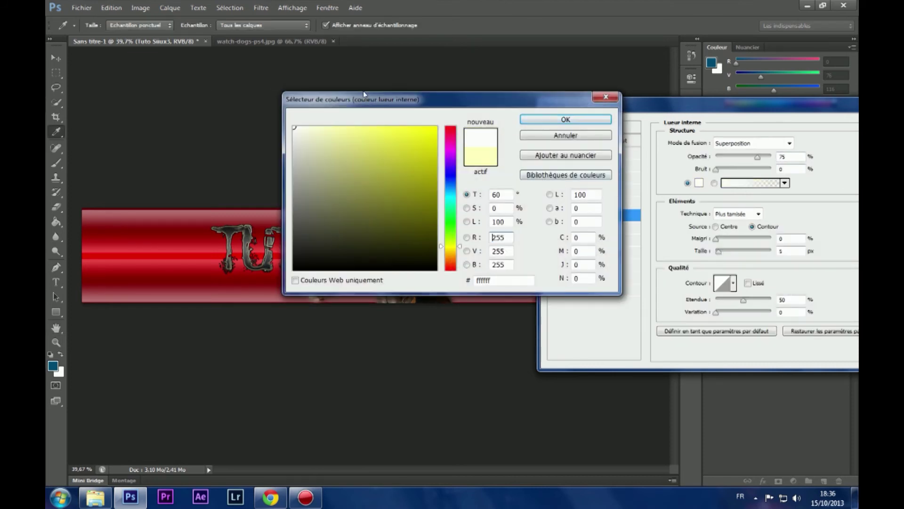
left_click(589, 122)
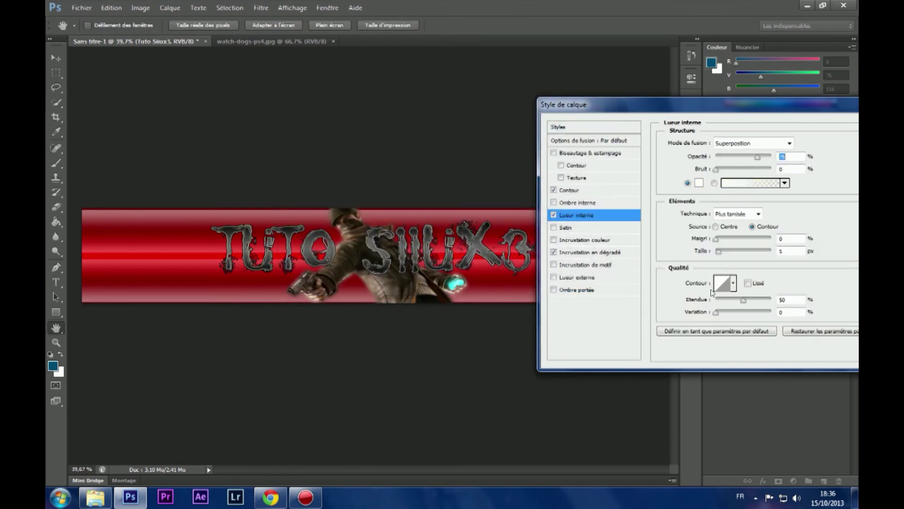
Compare the title with the outer glow on and off, leave it off, and set the inner glow's size to 3 px.
left_click(553, 277)
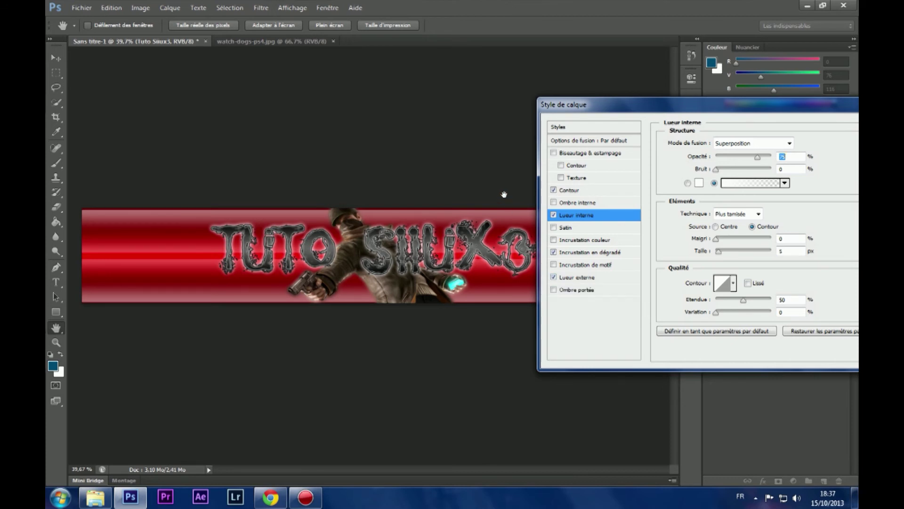
left_click(552, 279)
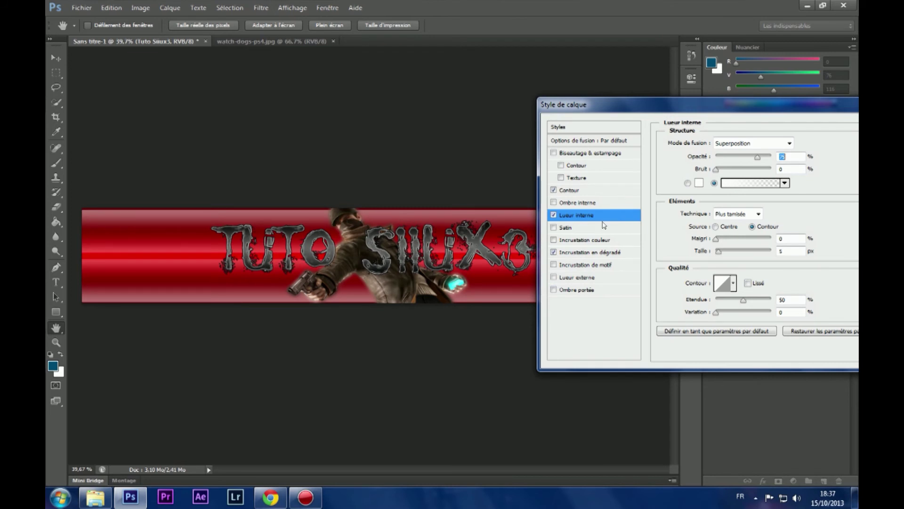
left_click_drag(715, 239, 701, 252)
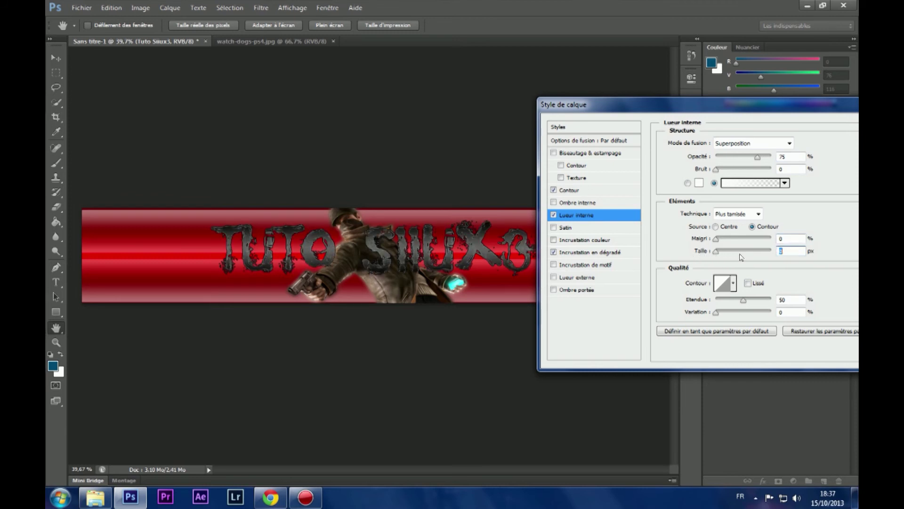
type("3")
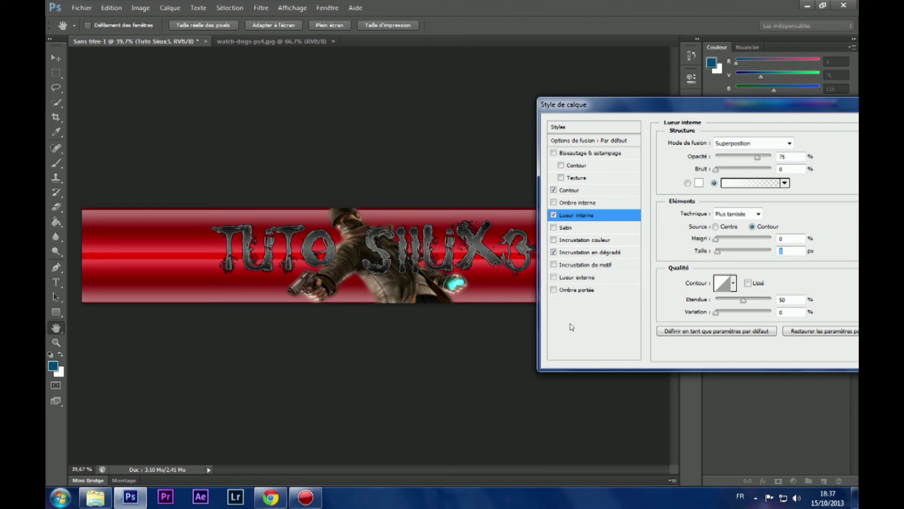
Add a drop shadow (Ombre portée) to the title with an increased distance, a spread of 7 % and a size of 10 px.
left_click(553, 290)
left_click(594, 290)
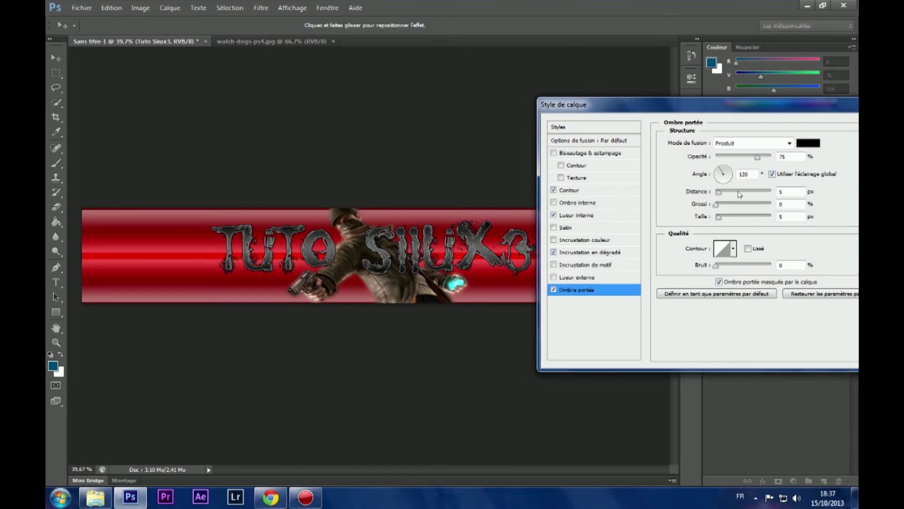
mouse_move(719, 192)
left_mouse_down()
mouse_move(759, 194)
mouse_move(728, 194)
mouse_move(729, 218)
mouse_move(721, 218)
mouse_move(731, 193)
left_mouse_up()
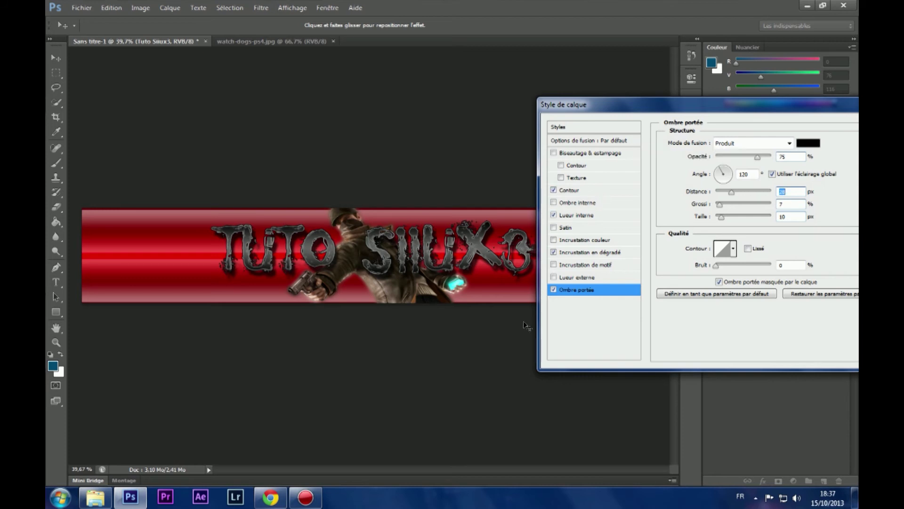
Try the inner shadow and Satin effects on the title, switching both off again and keeping the drop shadow enabled.
left_click(554, 289)
left_click(595, 203)
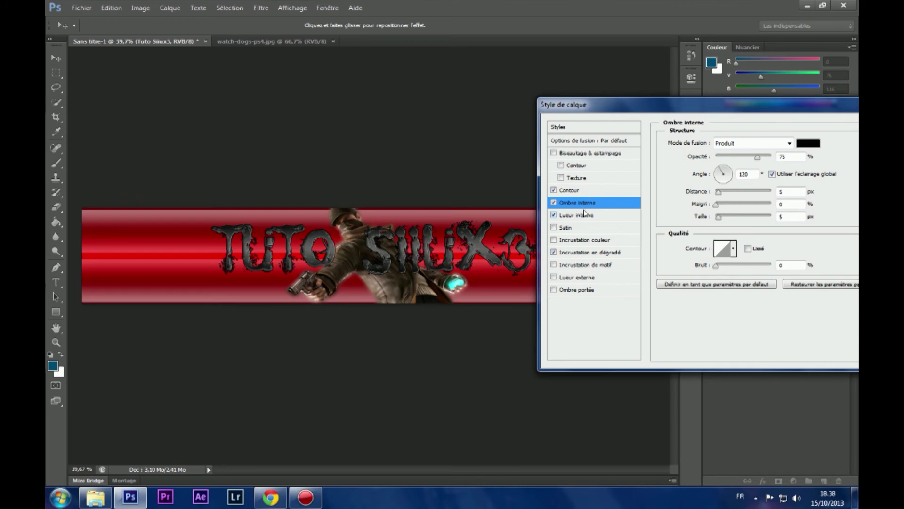
left_click(553, 203)
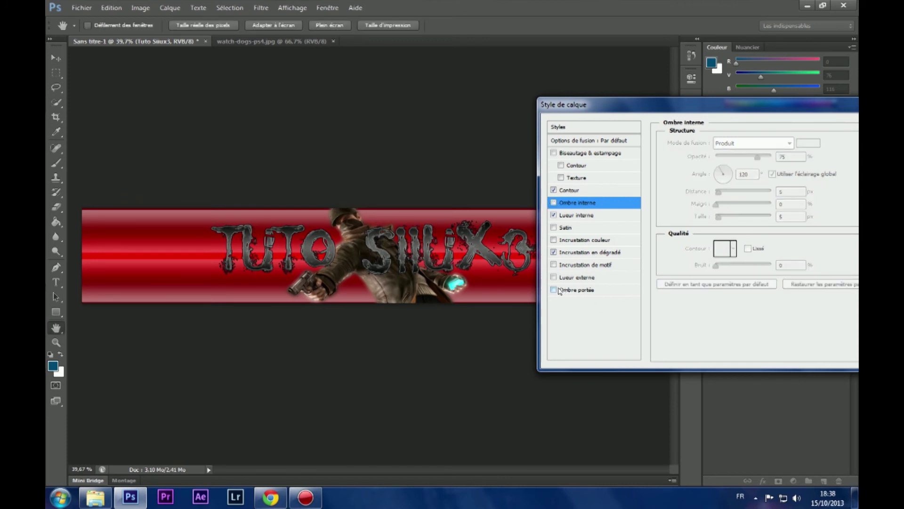
left_click(555, 290)
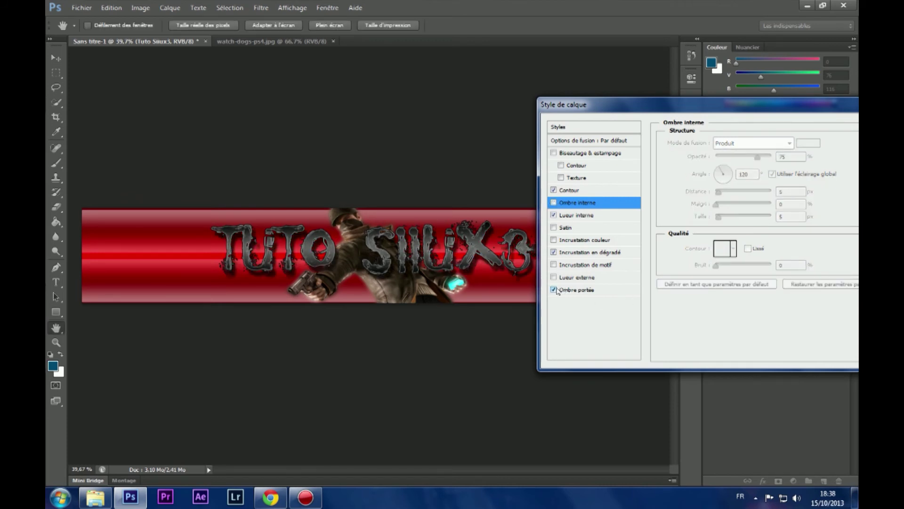
left_click(576, 230)
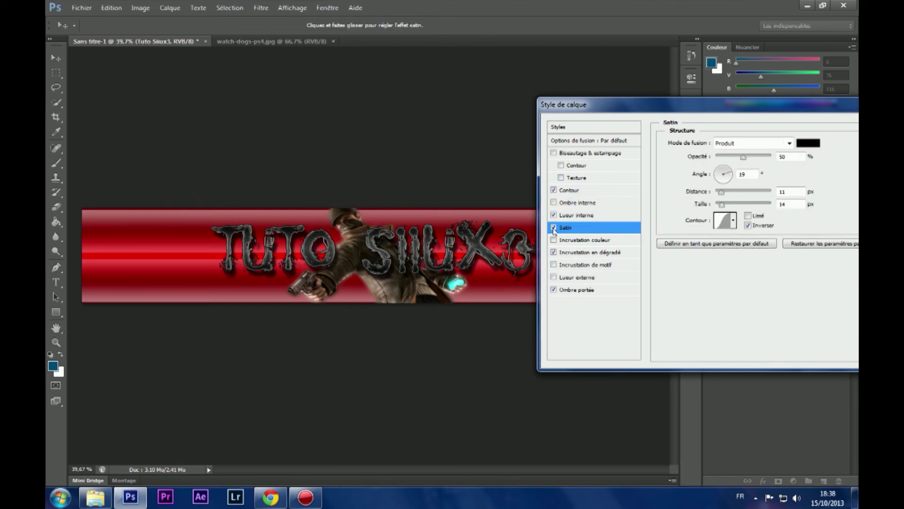
left_click(554, 229)
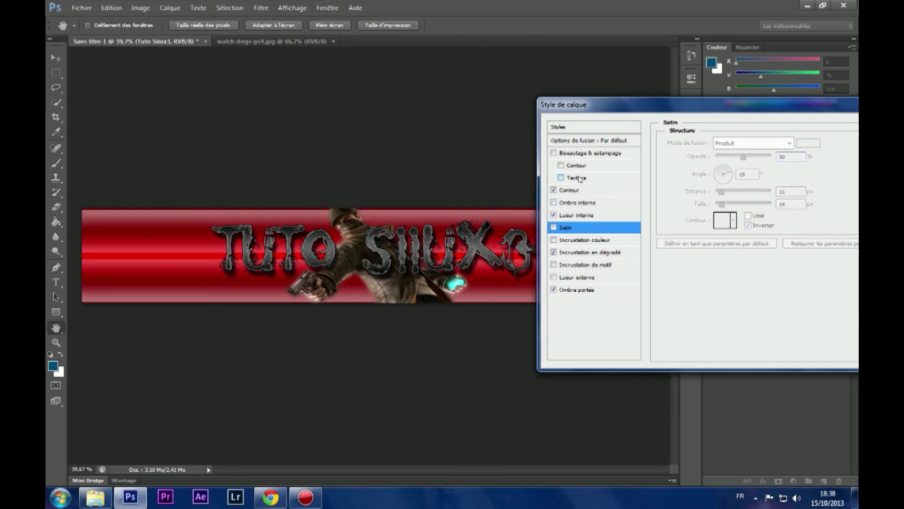
Try the Biseautage & estampage effect with its Contour option on the title and switch both off again.
left_click(553, 152)
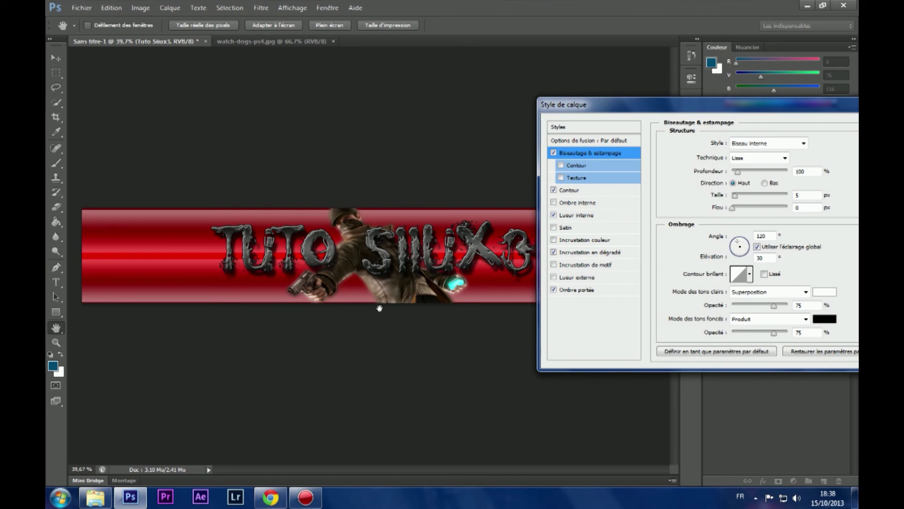
left_click(582, 165)
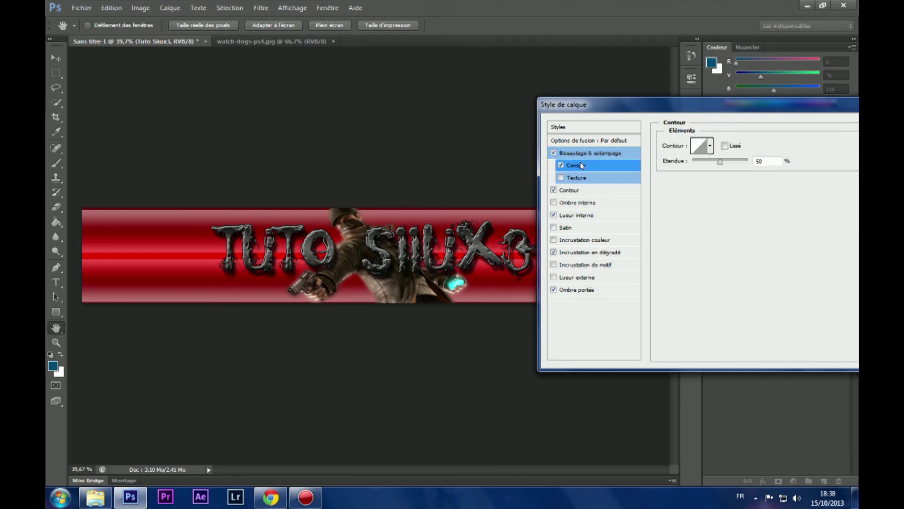
left_click(561, 165)
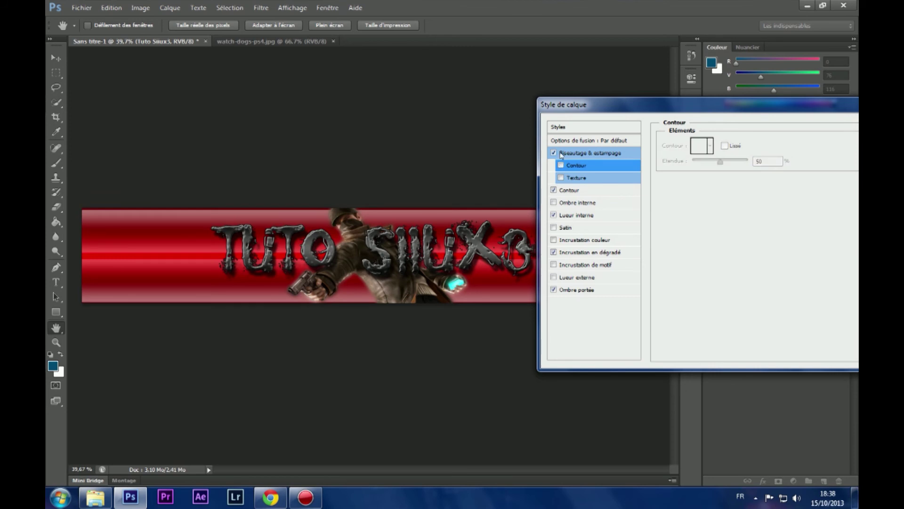
left_click(554, 153)
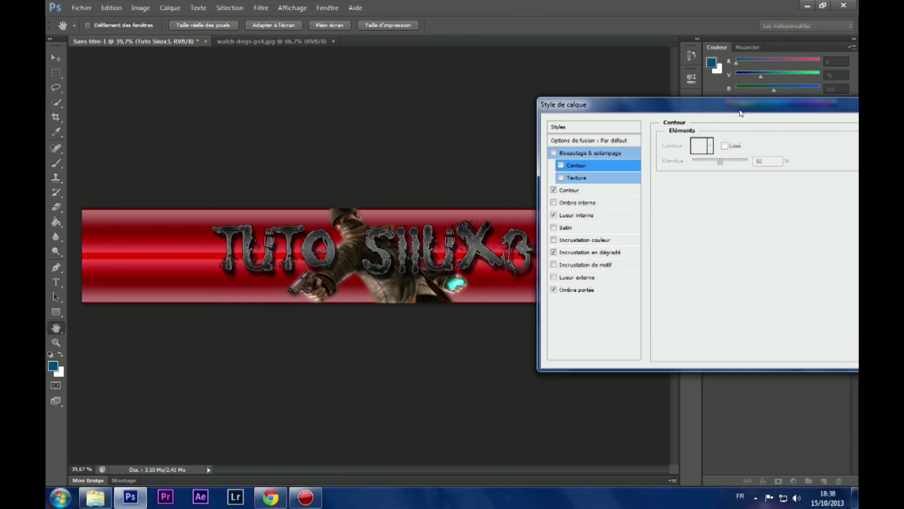
View the title's general blending options and apply the layer style.
left_click_drag(739, 106, 848, 127)
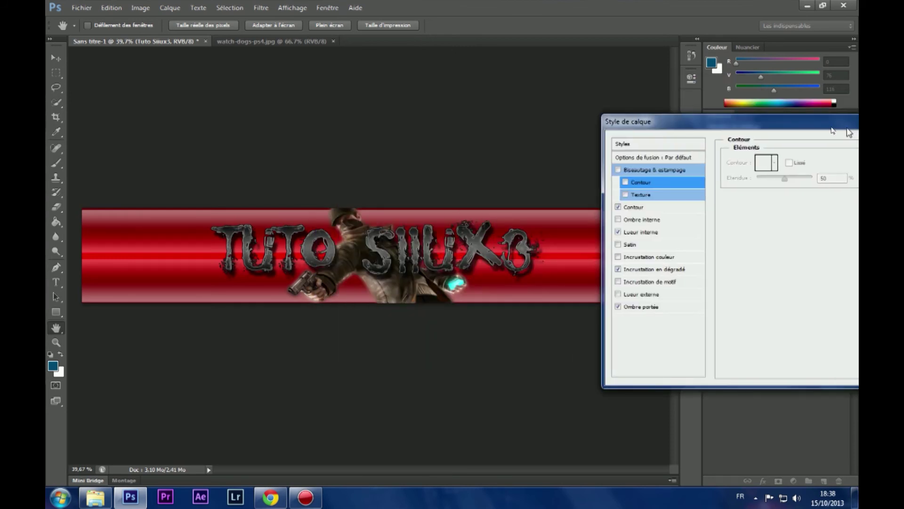
left_click_drag(721, 122, 577, 99)
left_click(515, 135)
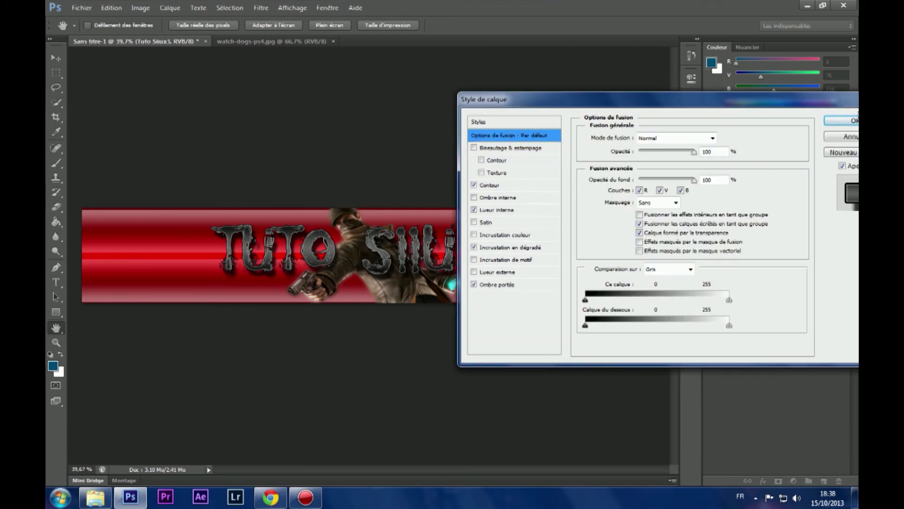
key("Return")
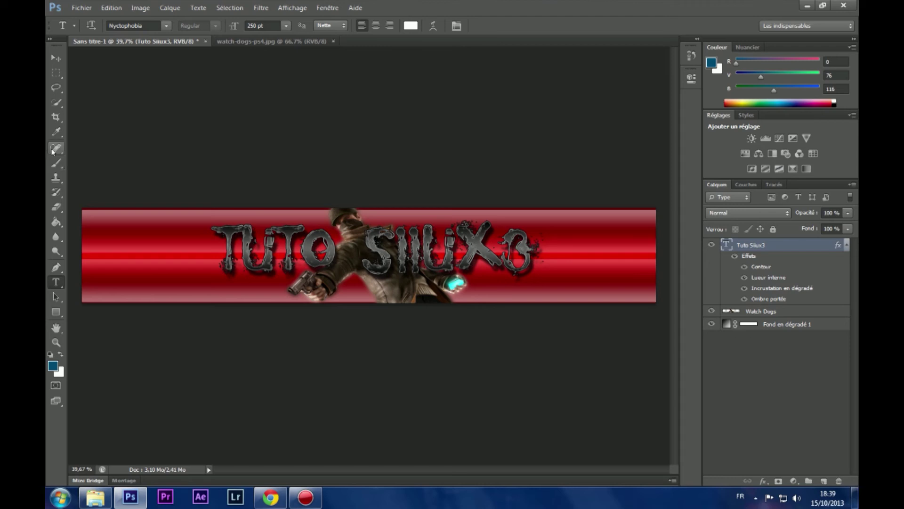
Activate the Brush tool and add a new layer named Brush above the title layer.
left_click(58, 163)
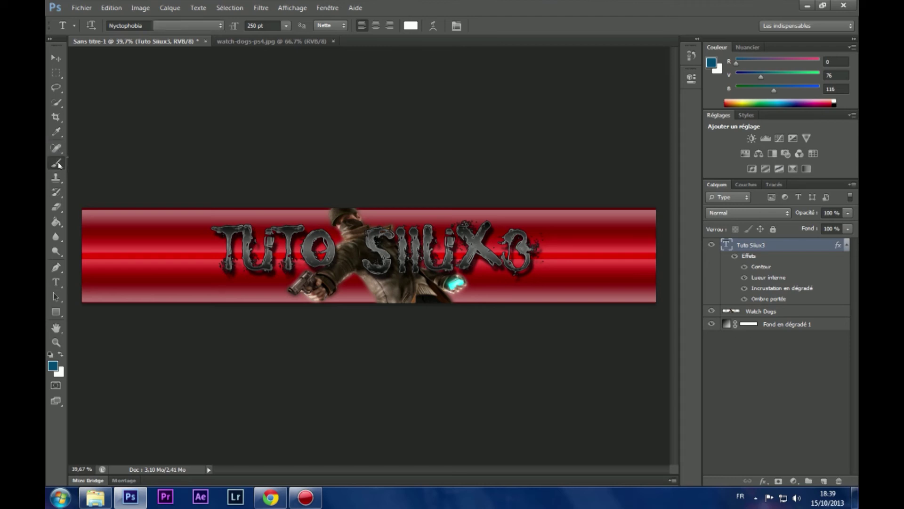
right_click(58, 162)
left_click(46, 159)
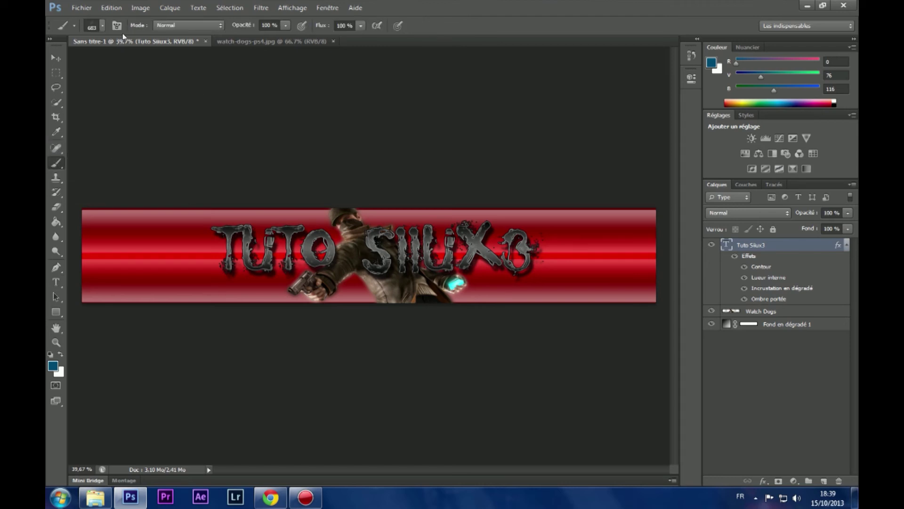
left_click(737, 352)
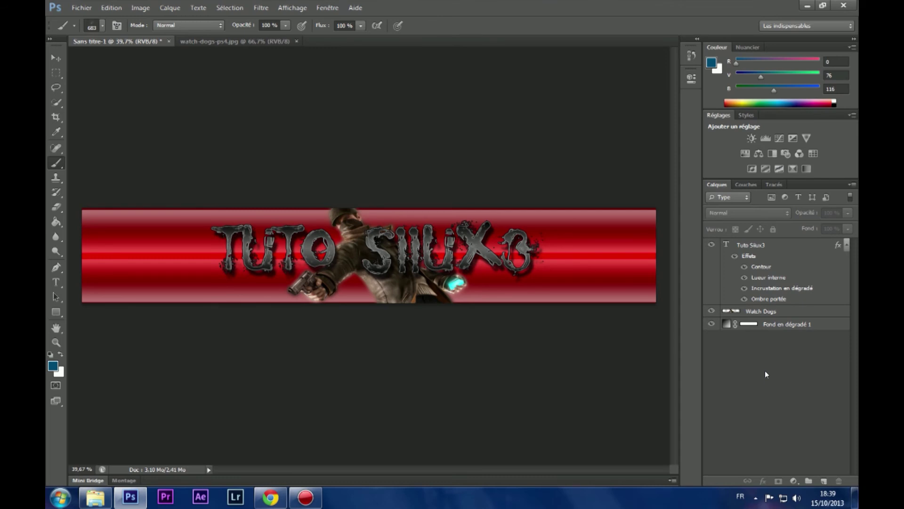
key("ctrl+shift+n")
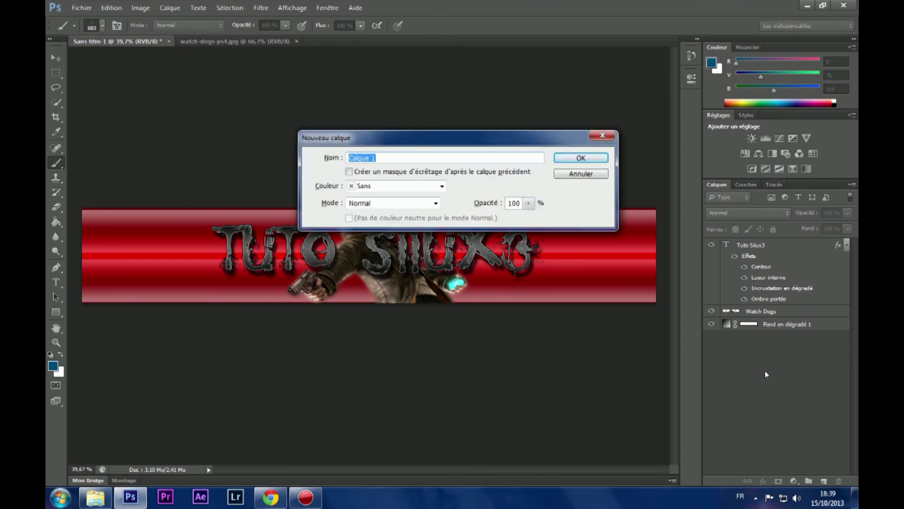
type("Brush")
key("Return")
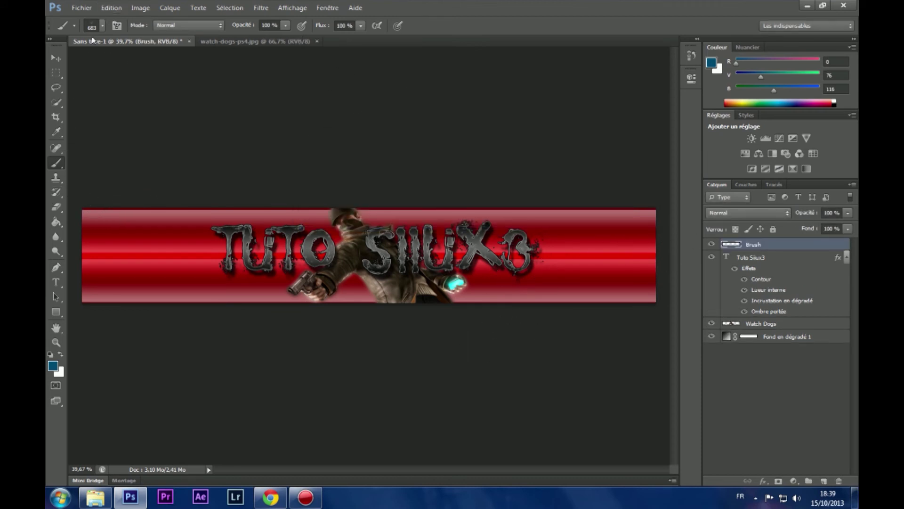
Look through the brush presets, from the soft round tips to the grunge and splatter shapes.
left_click(100, 27)
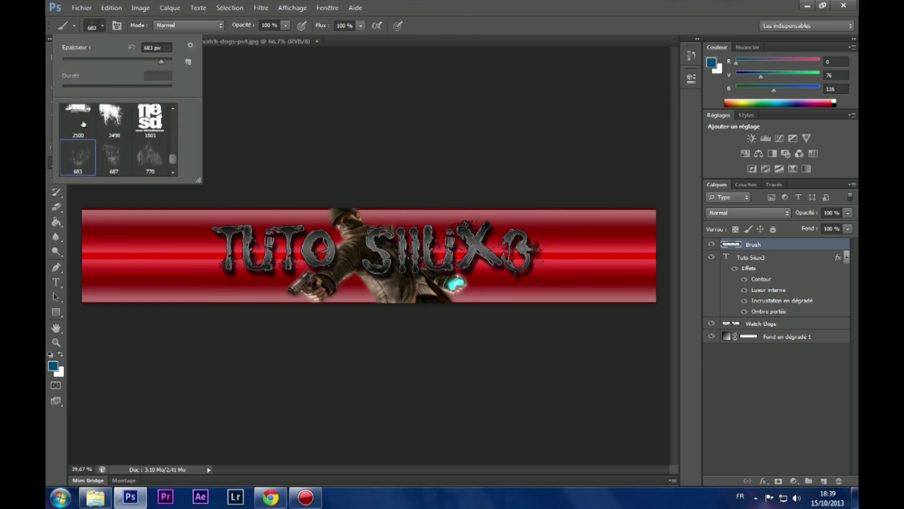
scroll(128, 141, "down", 4)
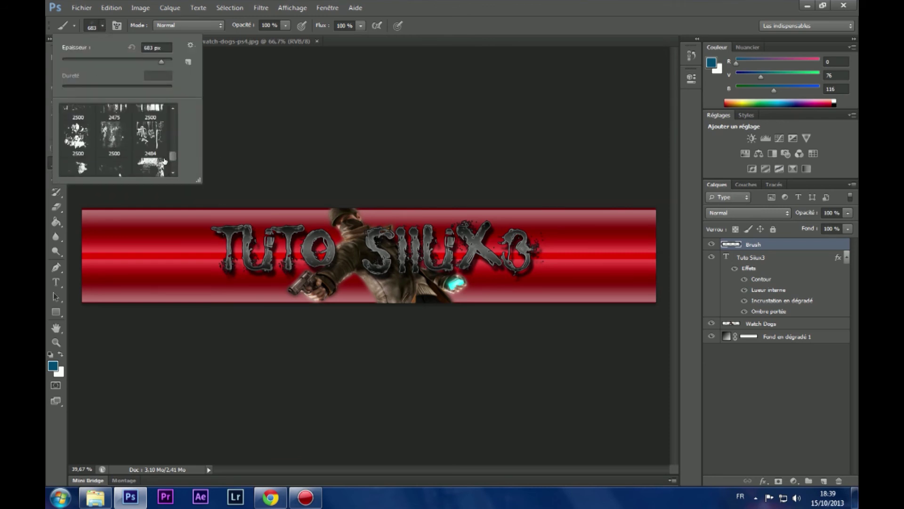
scroll(169, 155, "up", 3)
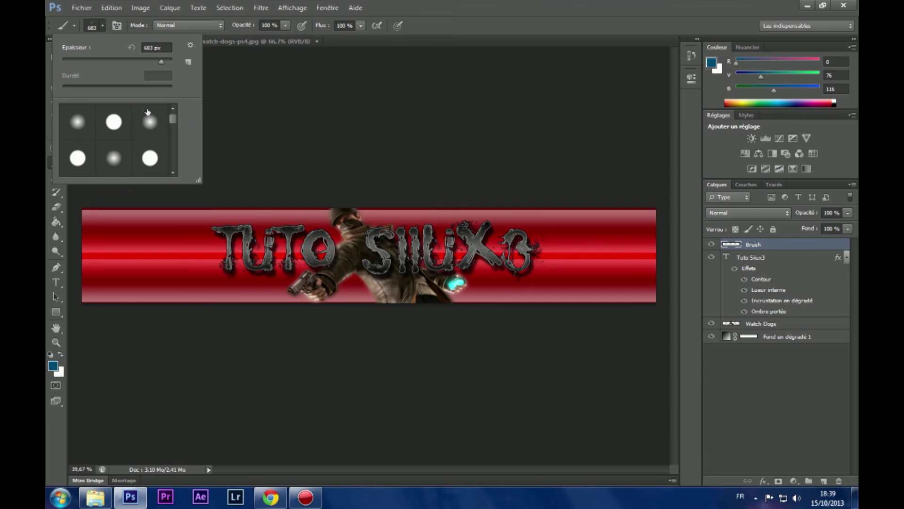
scroll(147, 113, "up", 2)
scroll(148, 114, "down", 4)
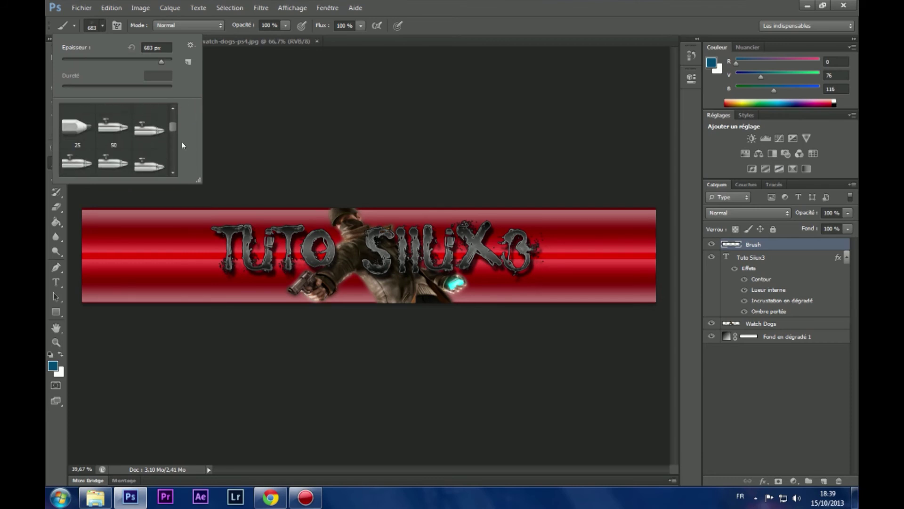
scroll(164, 152, "down", 6)
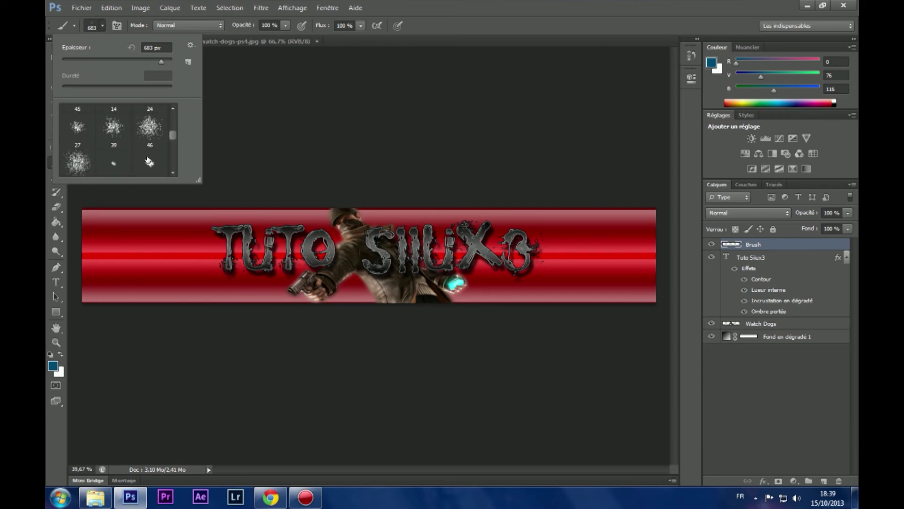
scroll(144, 159, "down", 3)
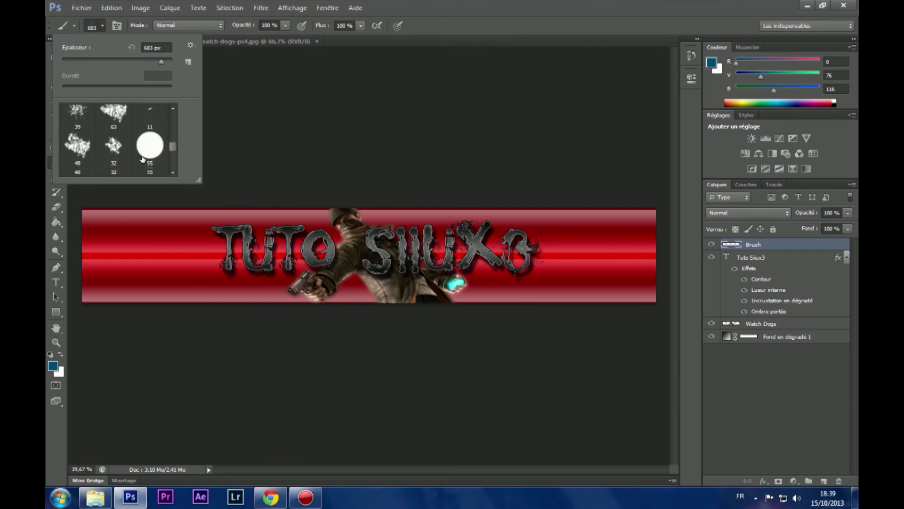
key("Escape")
key("alt+f")
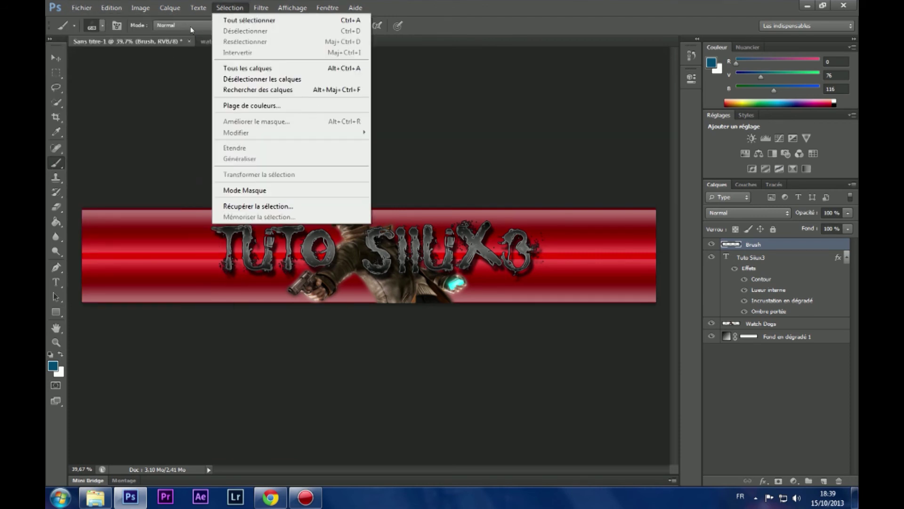
Stamp the 2498 px splatter brush in blue across the whole banner and move the Brush layer directly below the Watch Dogs layer.
left_click(94, 25)
scroll(65, 129, "down", 5)
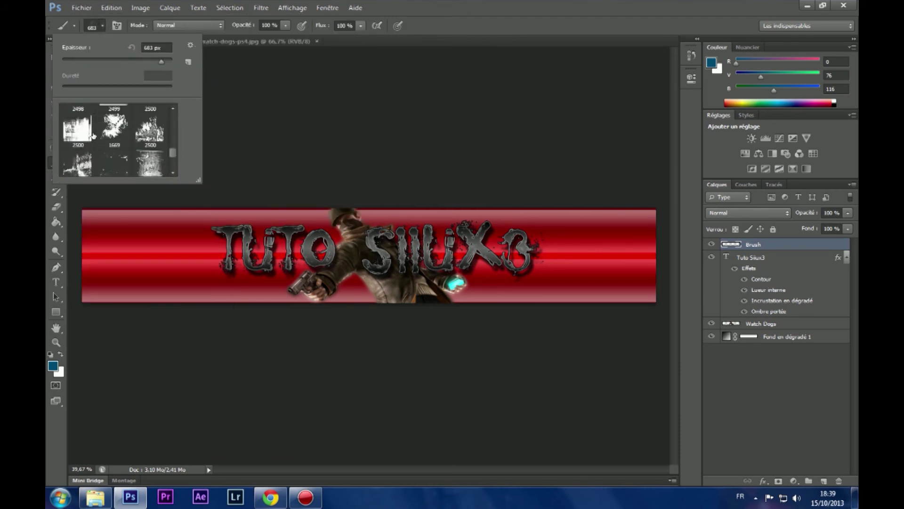
scroll(93, 136, "down", 4)
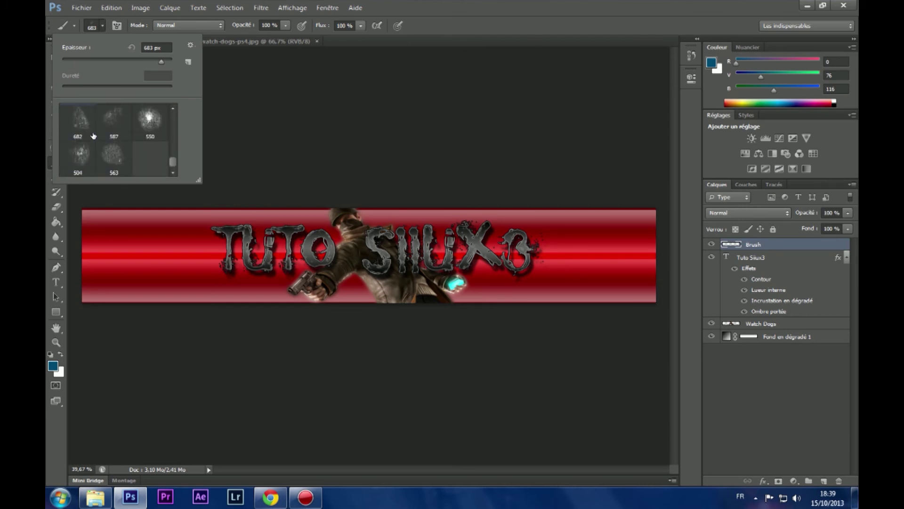
scroll(129, 147, "up", 2)
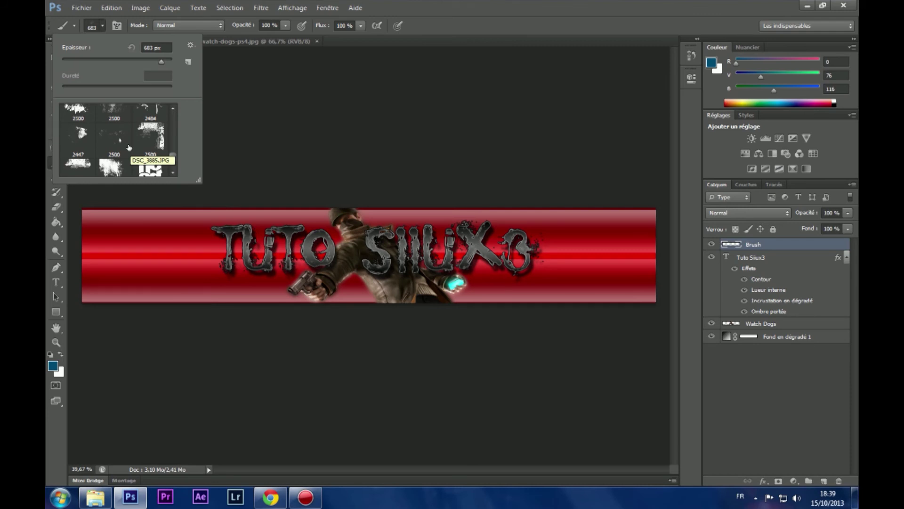
scroll(129, 147, "up", 3)
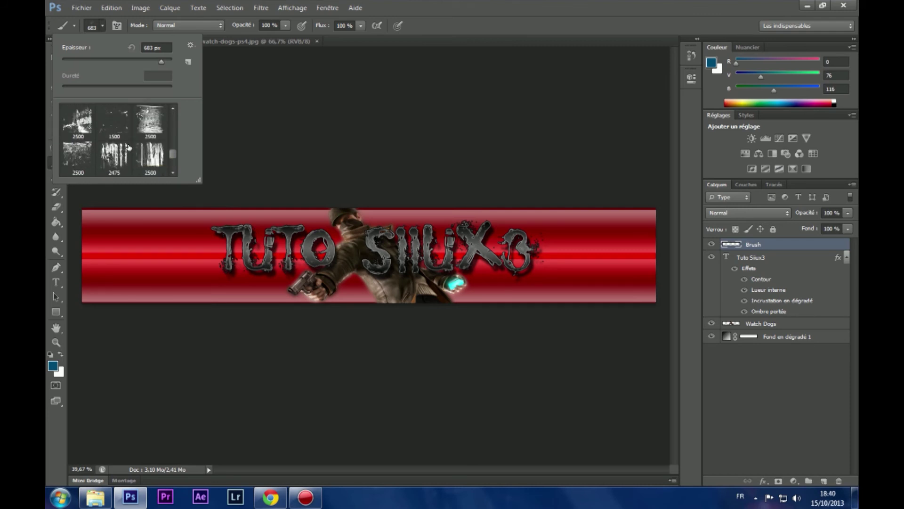
scroll(146, 133, "up", 3)
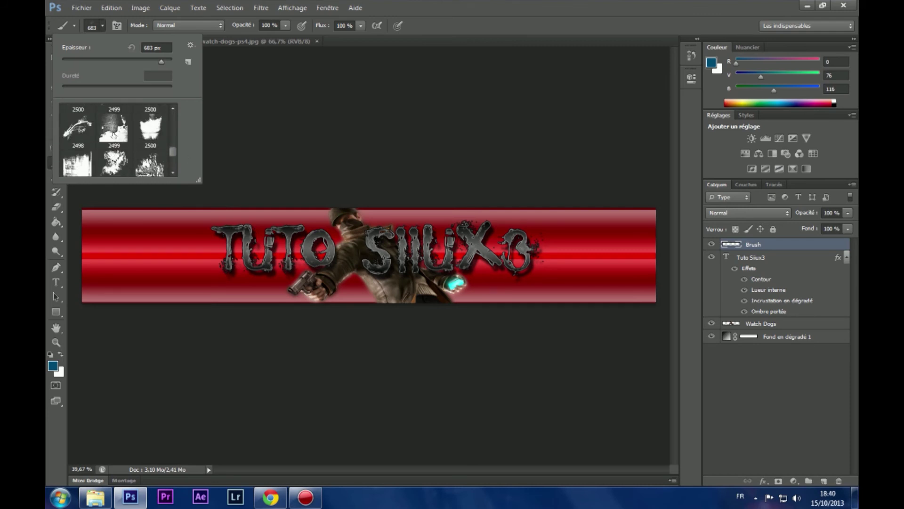
left_click(102, 145)
left_click(77, 147)
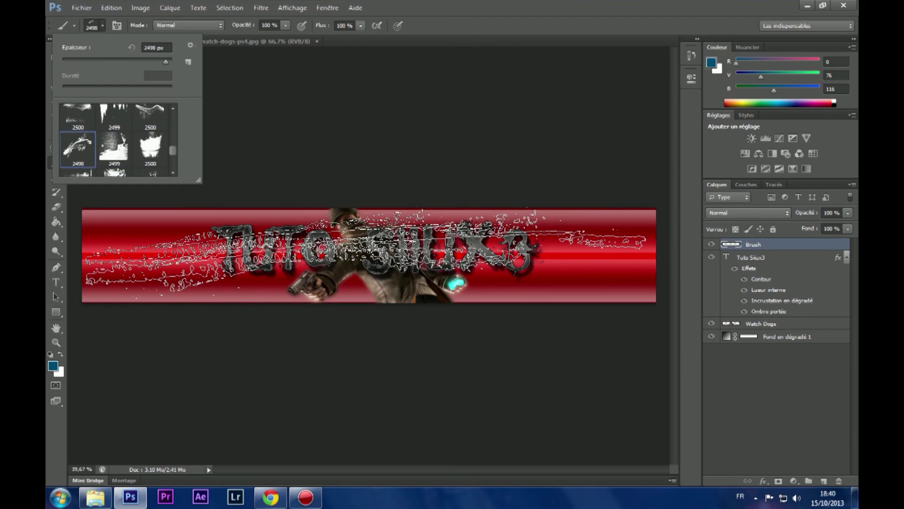
left_click(366, 255)
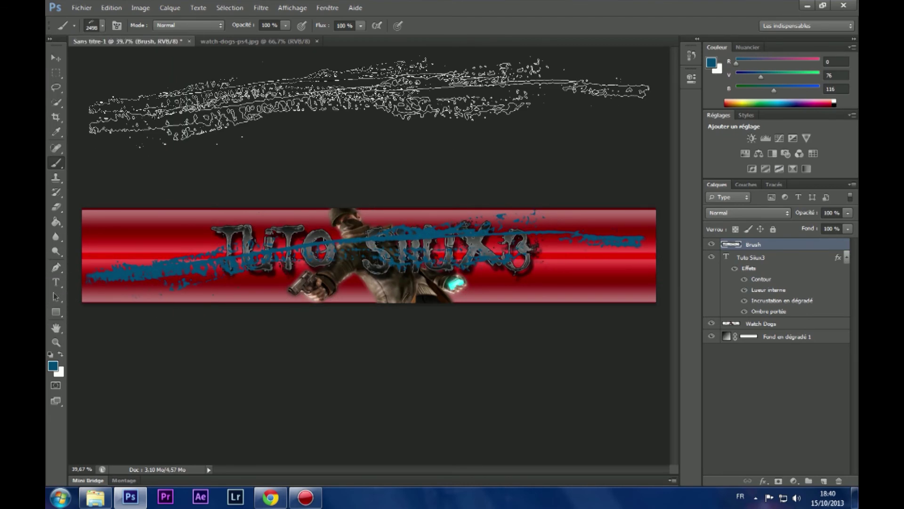
mouse_move(796, 244)
left_mouse_down()
mouse_move(773, 317)
mouse_move(780, 331)
left_mouse_up()
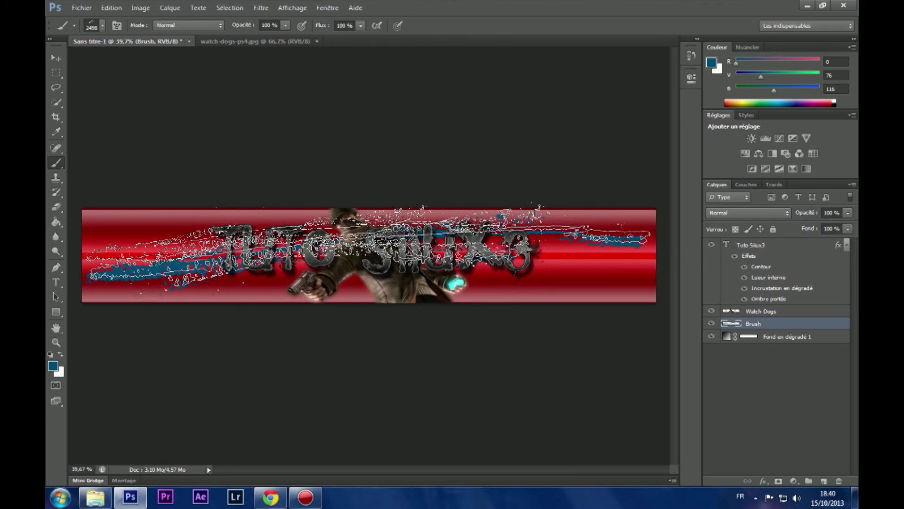
Set the foreground colour to black (000000) and stamp the splatter again over the blue streak.
key("i")
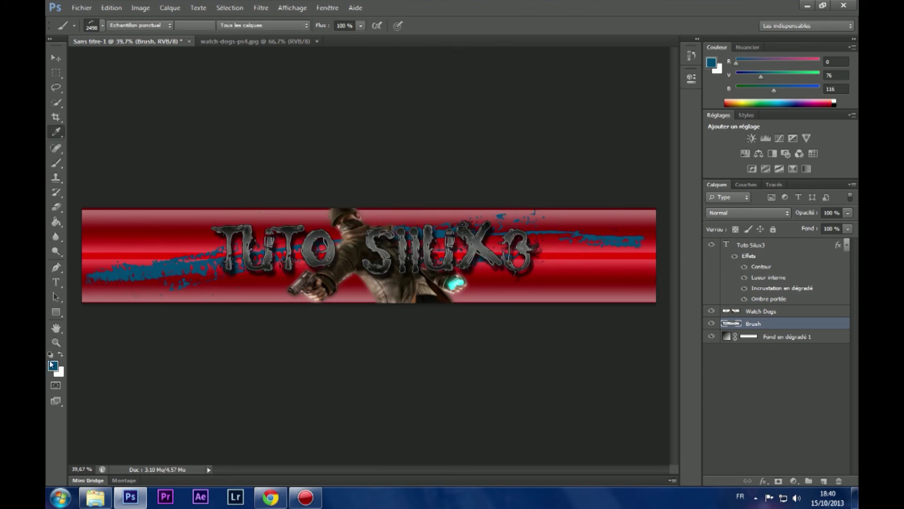
left_click(53, 365)
left_click_drag(349, 172, 294, 270)
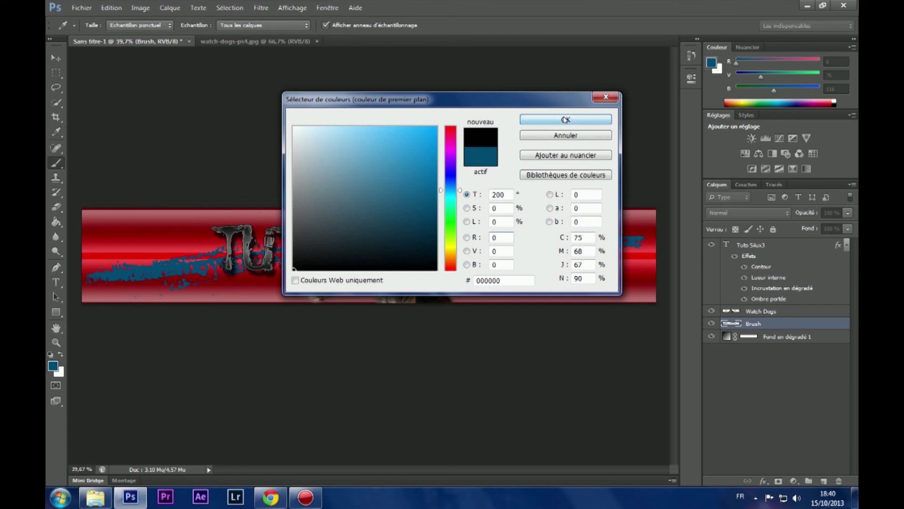
left_click(566, 120)
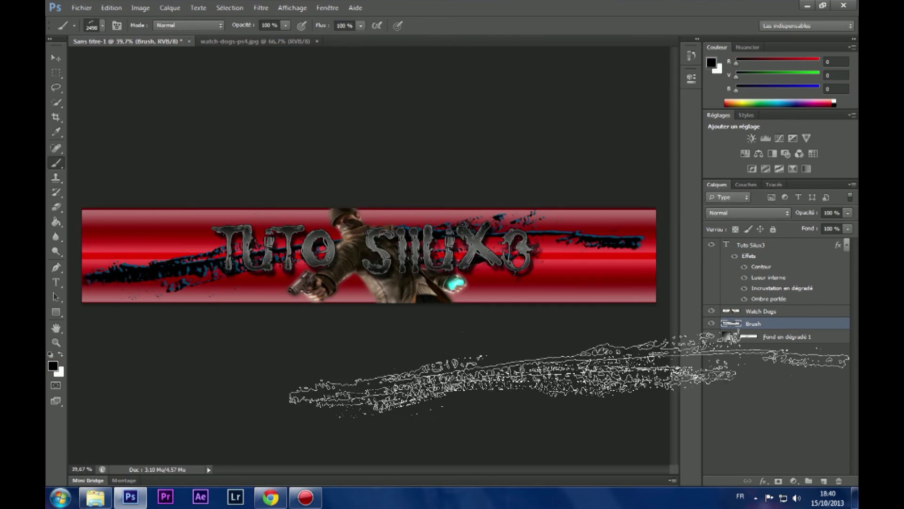
Paint a short black stroke near the banner's upper-left corner with the 100 px speckled brush.
left_click(102, 26)
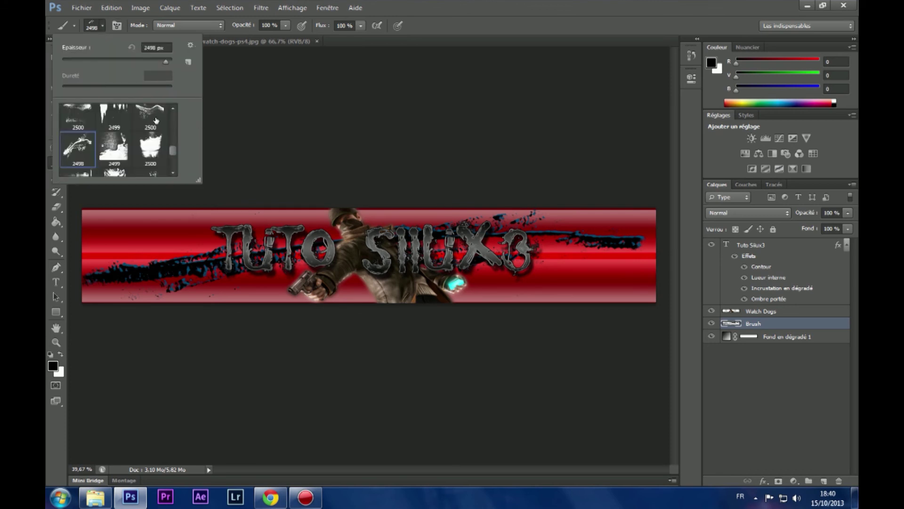
scroll(156, 120, "up", 4)
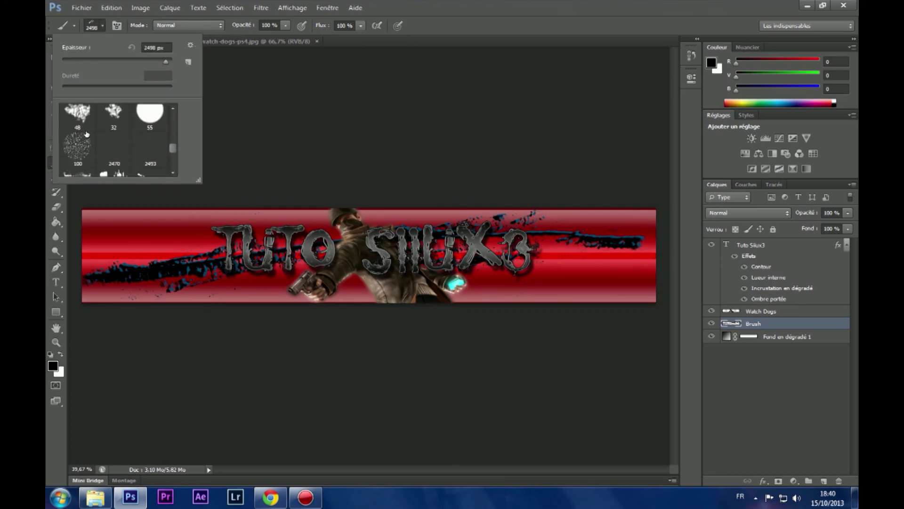
left_click(85, 153)
left_click(135, 229)
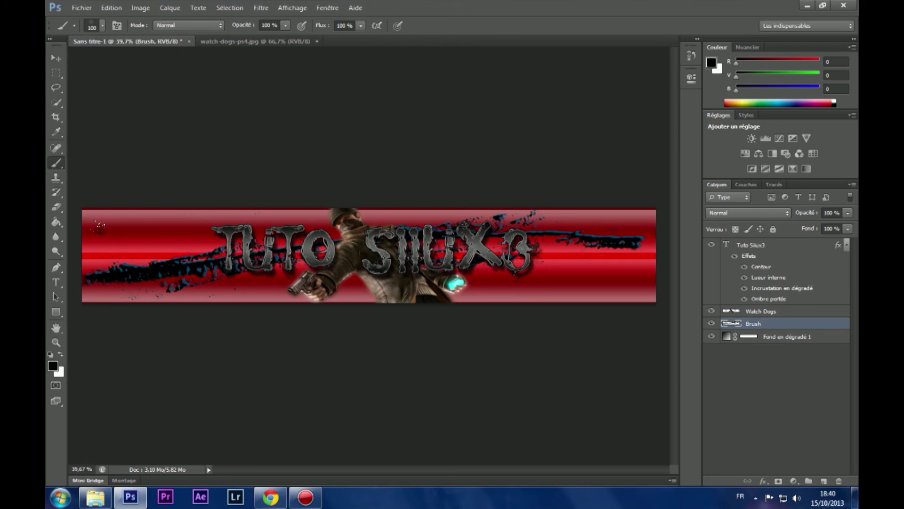
left_click_drag(98, 227, 152, 234)
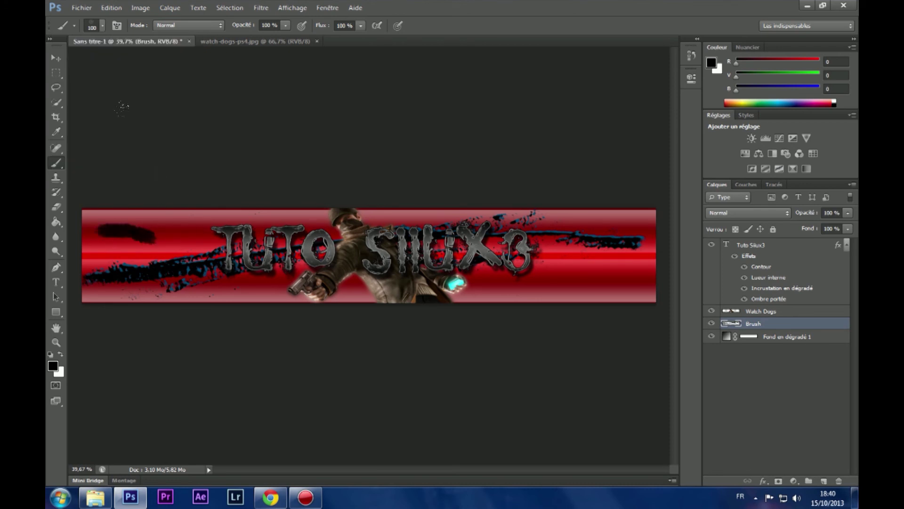
Stamp the 687 px grunge brush in black over the banner's background on both sides of the character.
left_click(102, 26)
scroll(120, 138, "up", 10)
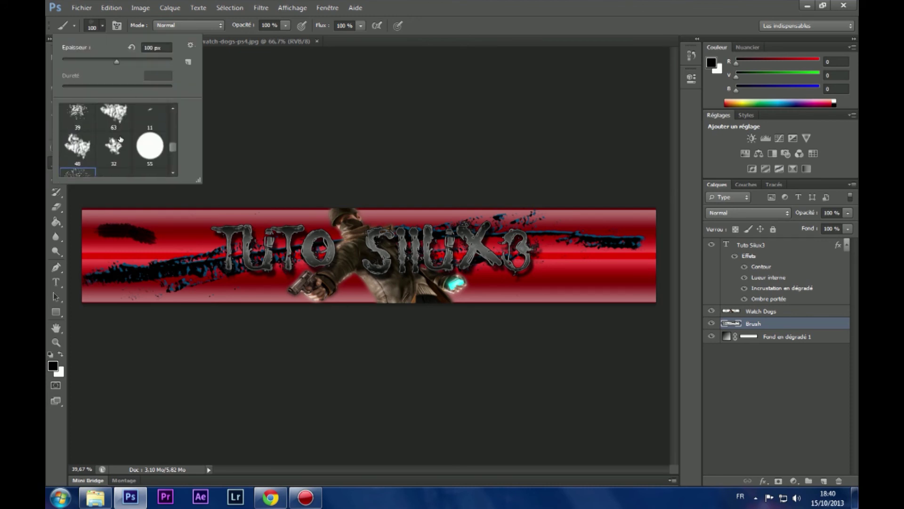
scroll(121, 139, "down", 4)
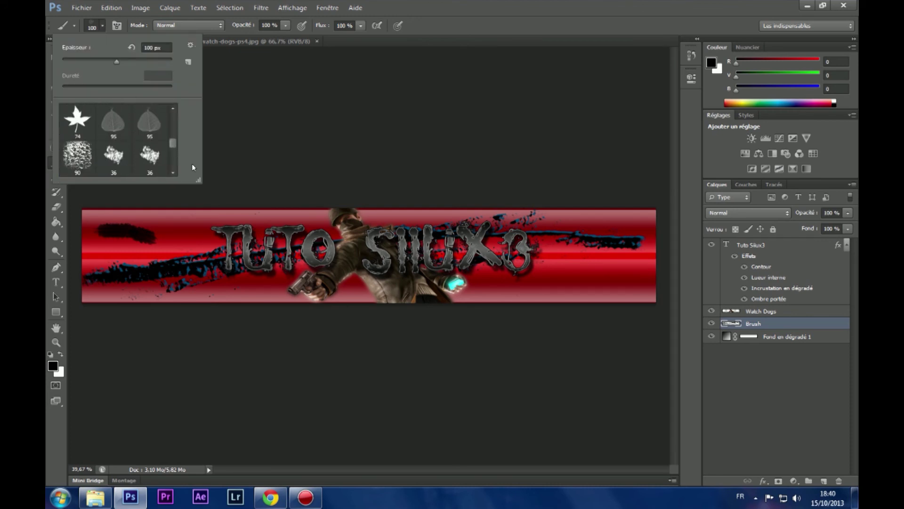
scroll(113, 148, "down", 8)
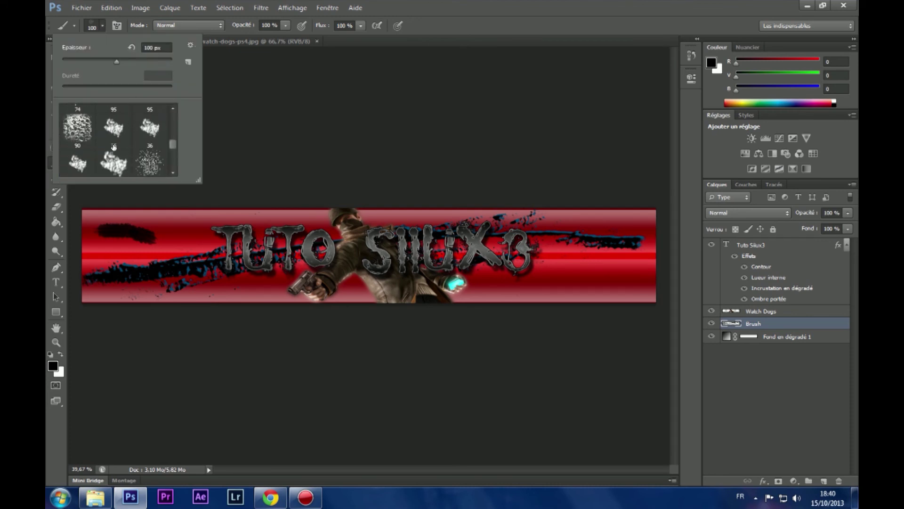
scroll(85, 148, "down", 6)
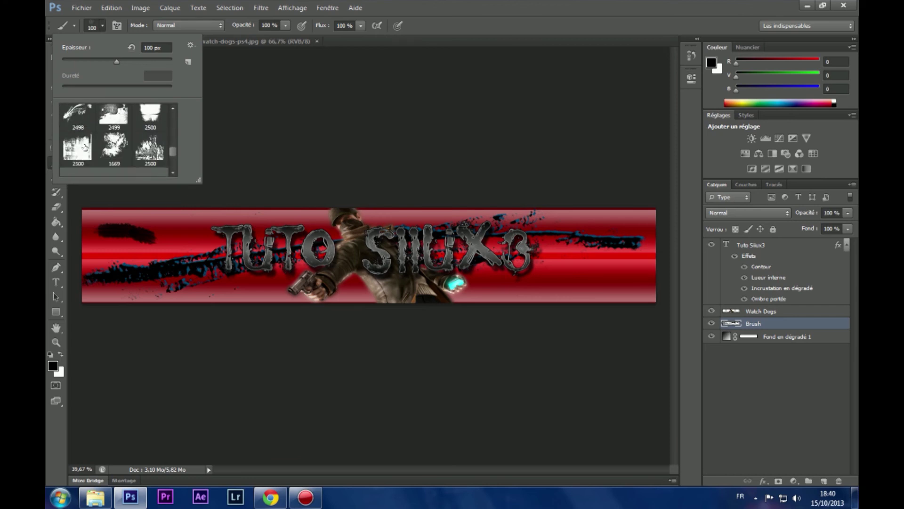
scroll(157, 140, "down", 6)
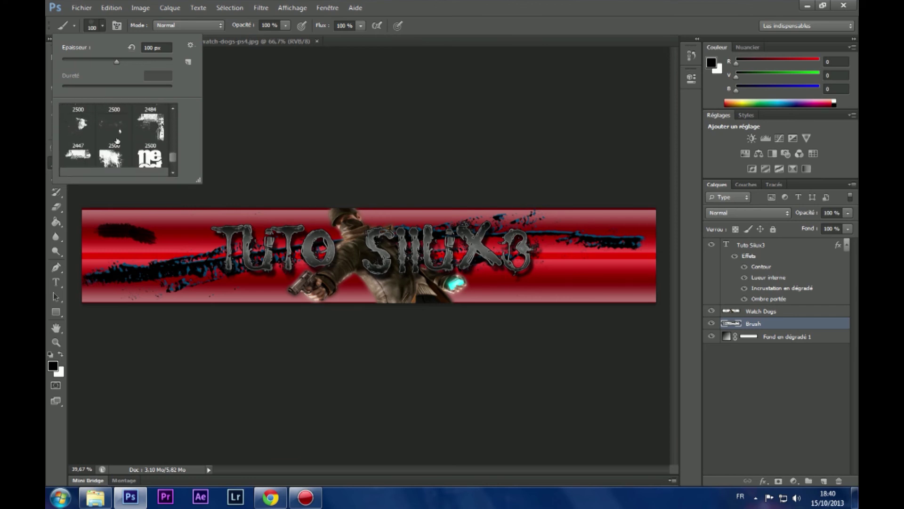
left_click(113, 131)
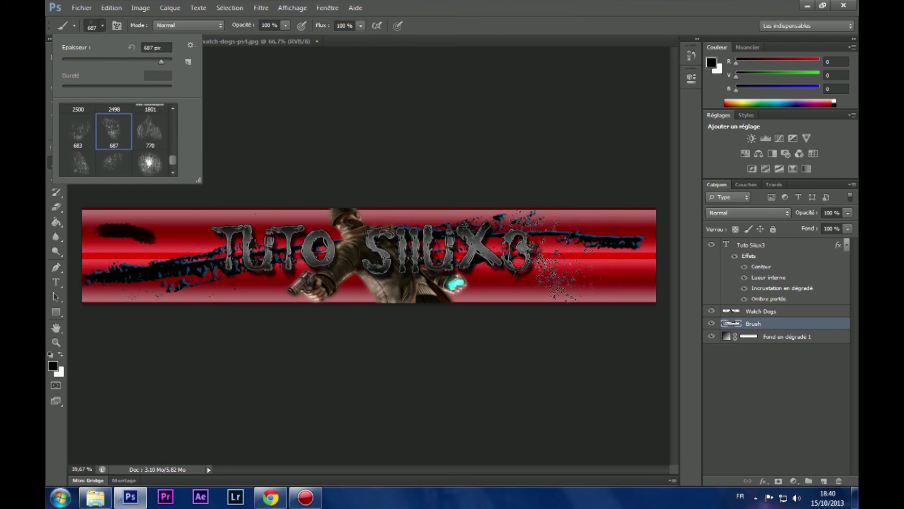
left_click(565, 282)
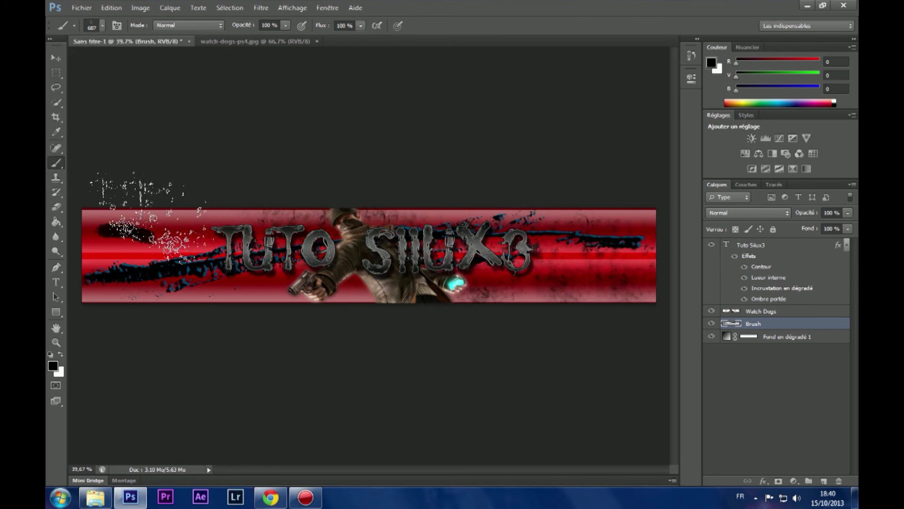
left_click(214, 257)
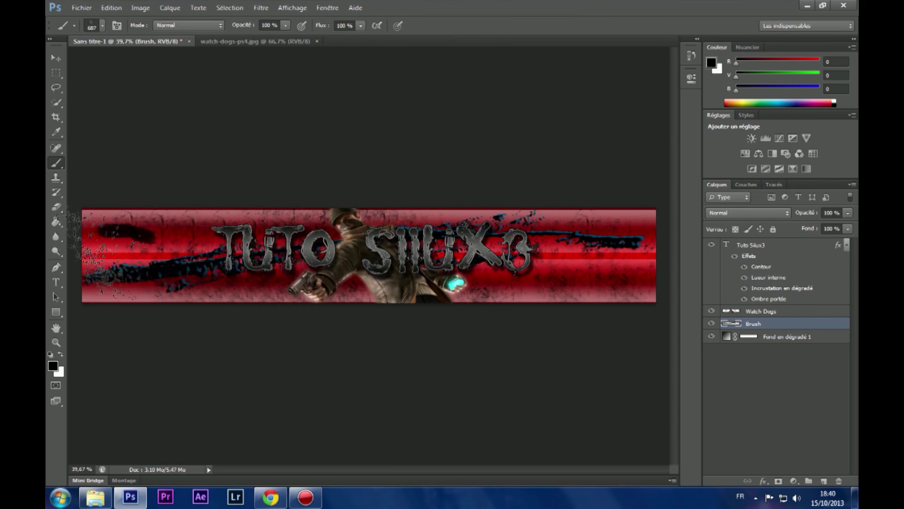
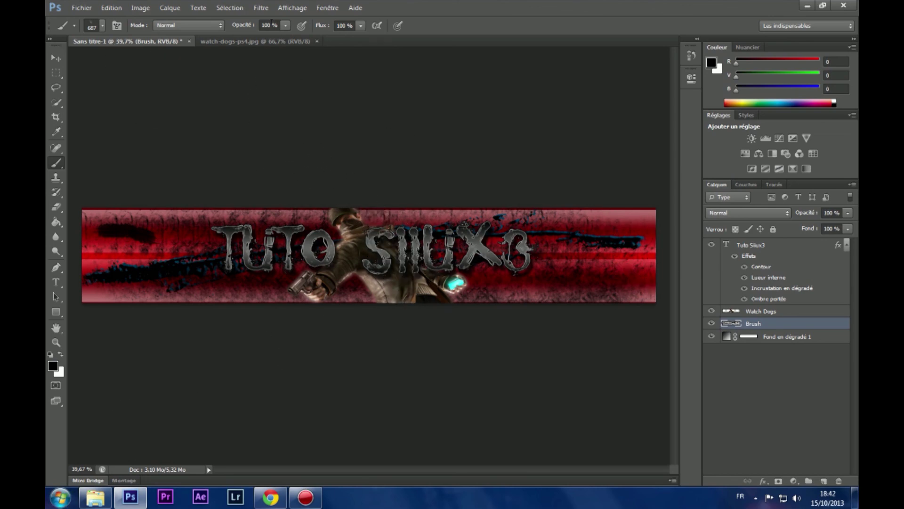
Save the banner to the Desktop (Bureau) as a Photoshop PSD named Bannière tuto with maximised compatibility.
left_click(81, 8)
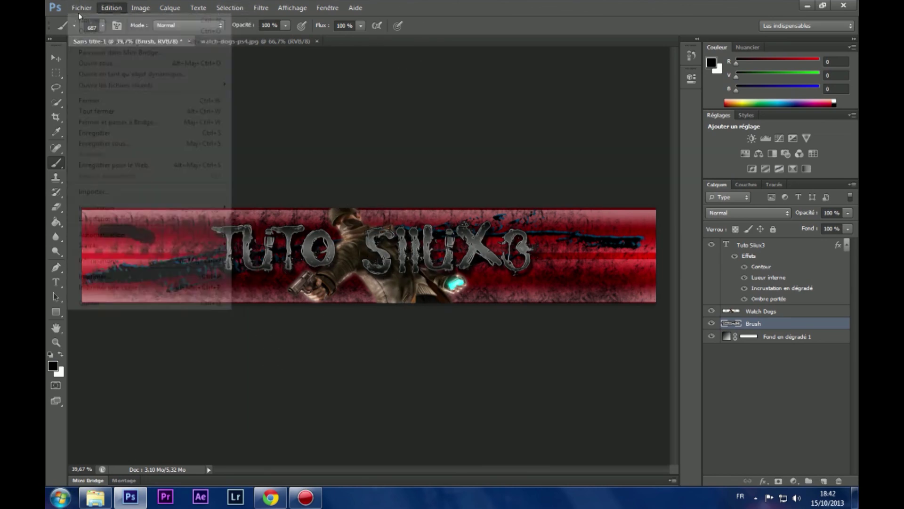
left_click(160, 143)
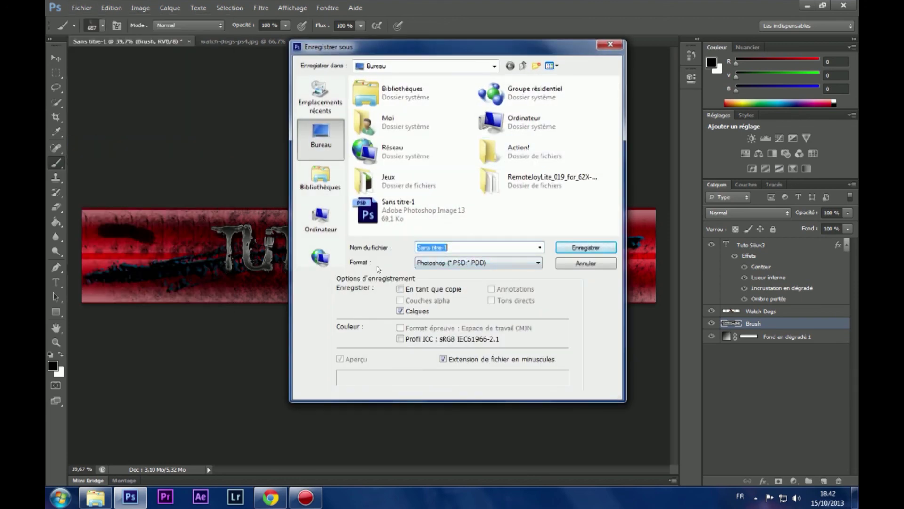
left_click(539, 262)
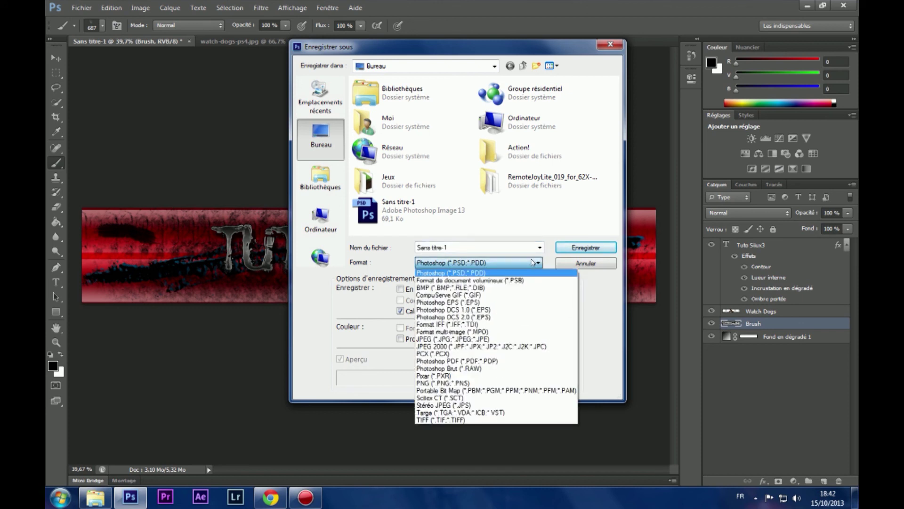
left_click(534, 263)
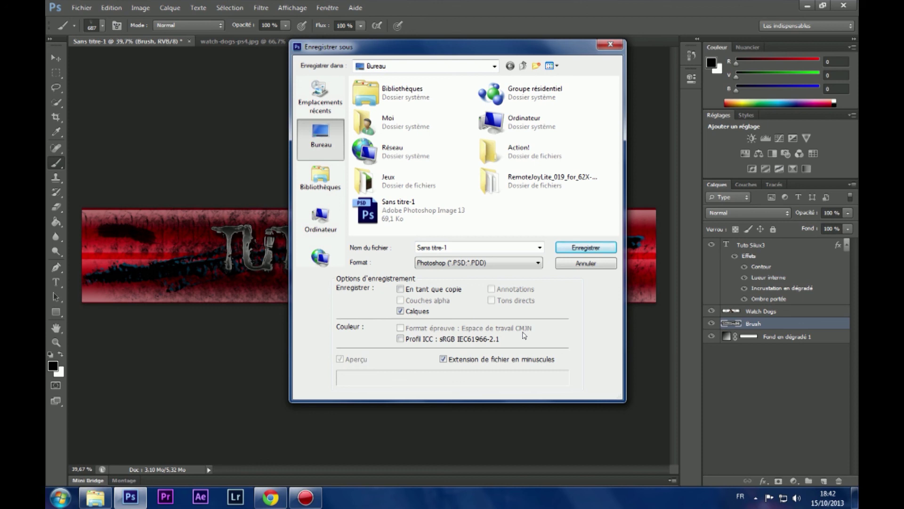
left_click(539, 264)
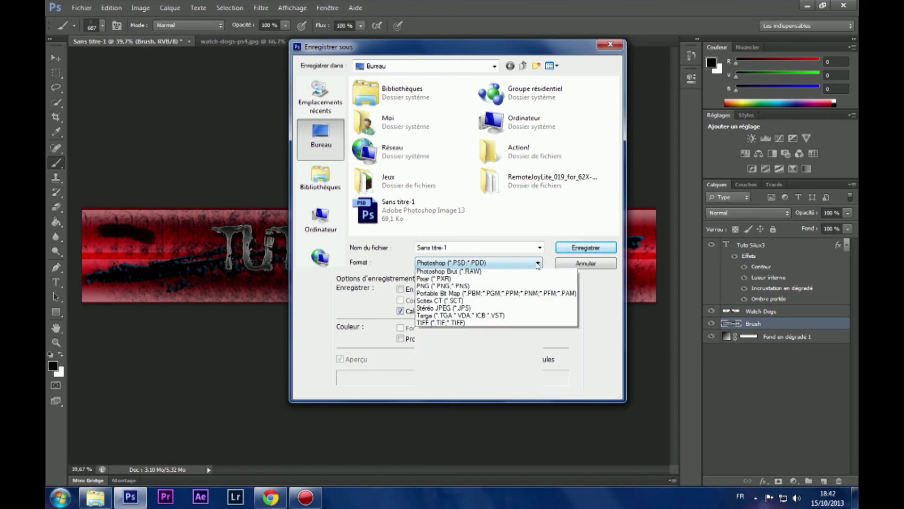
left_click(519, 264)
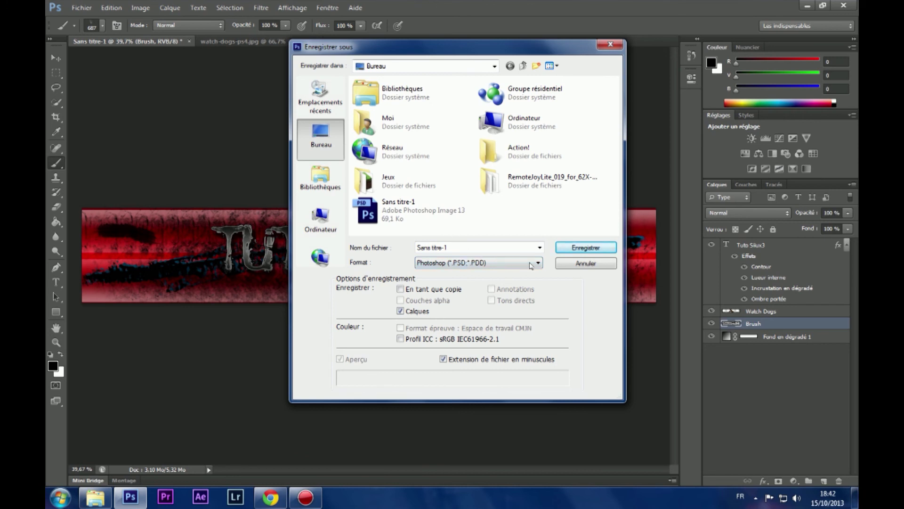
double_click(499, 244)
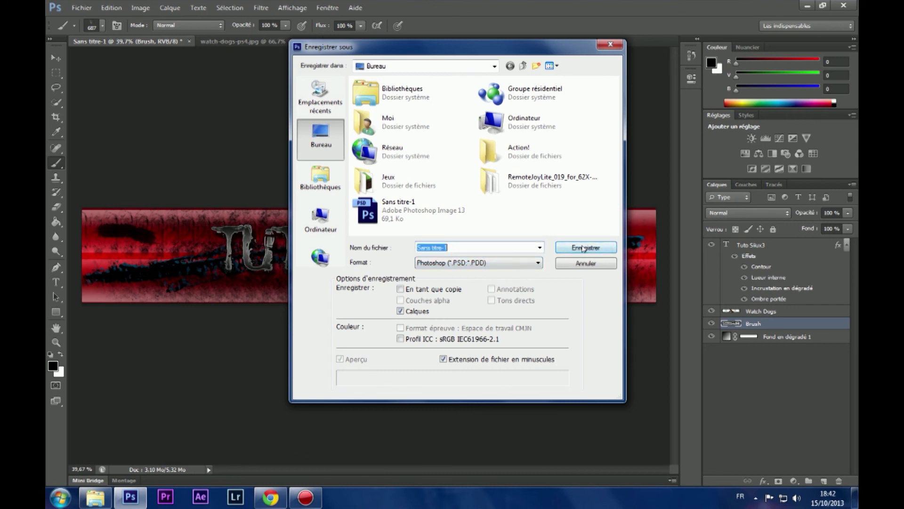
type("Bla")
key("BackSpace")
key("BackSpace")
type("annière tuto")
left_click(581, 245)
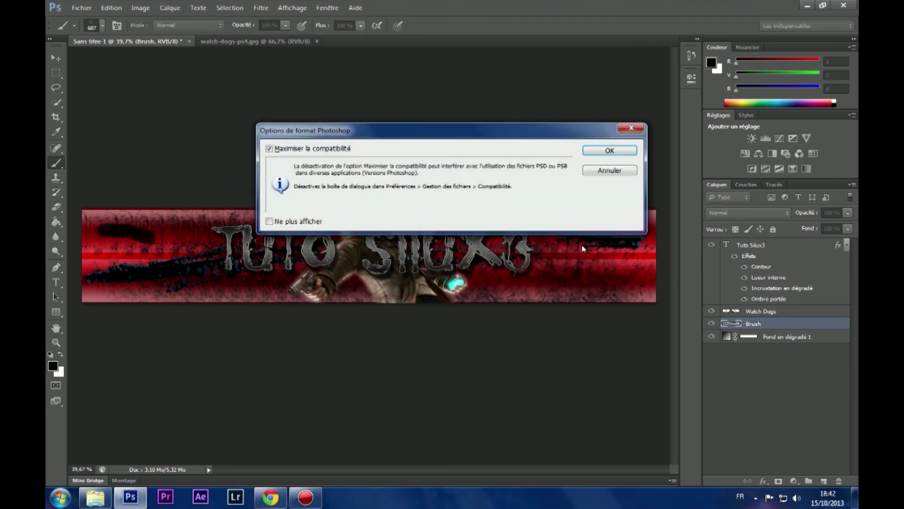
key("Return")
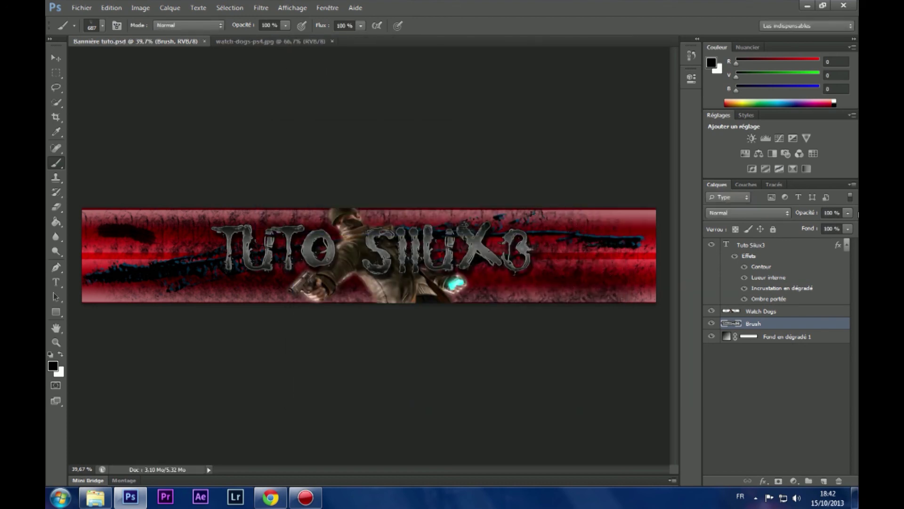
Merge all visible layers of the banner into the single Watch Dogs layer.
left_click(761, 246)
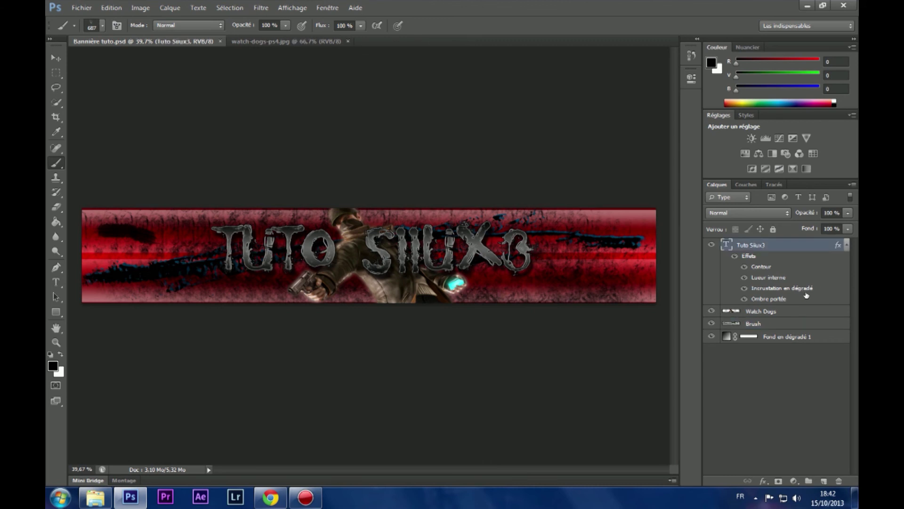
left_click(759, 353)
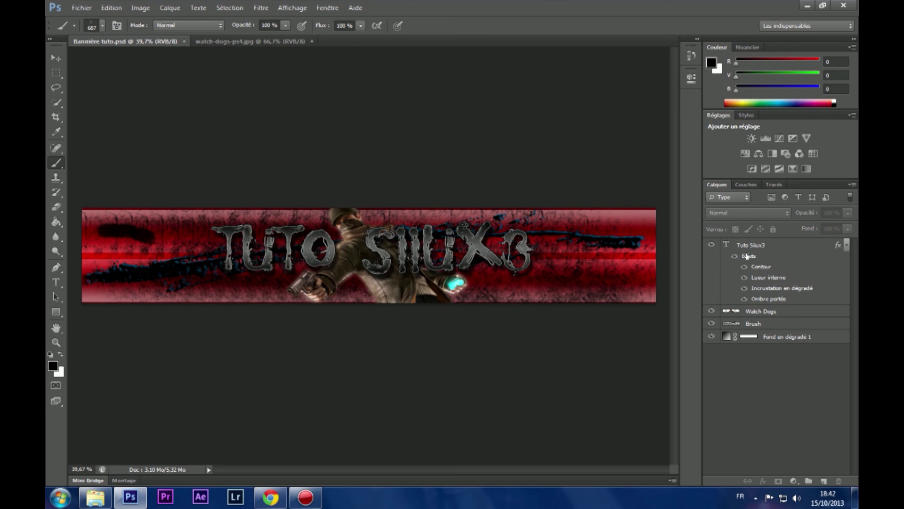
right_click(762, 246)
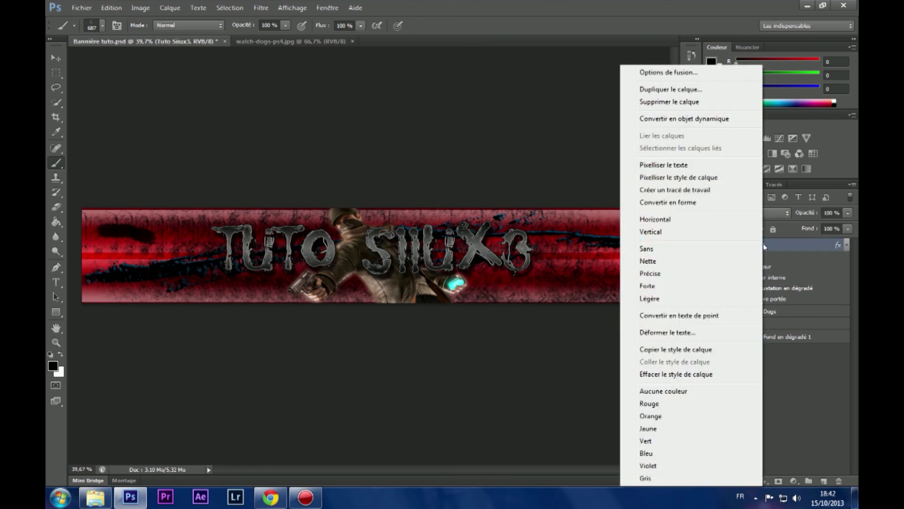
left_click(795, 380)
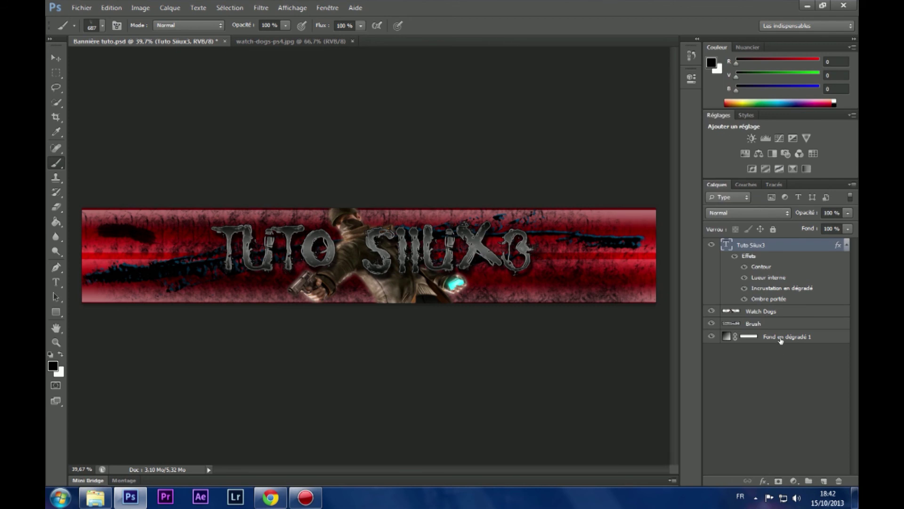
right_click(781, 312)
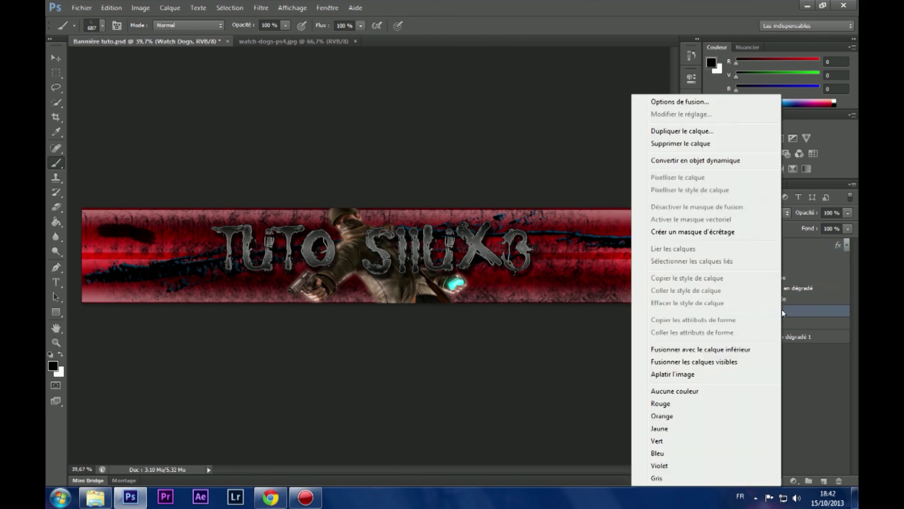
left_click(737, 361)
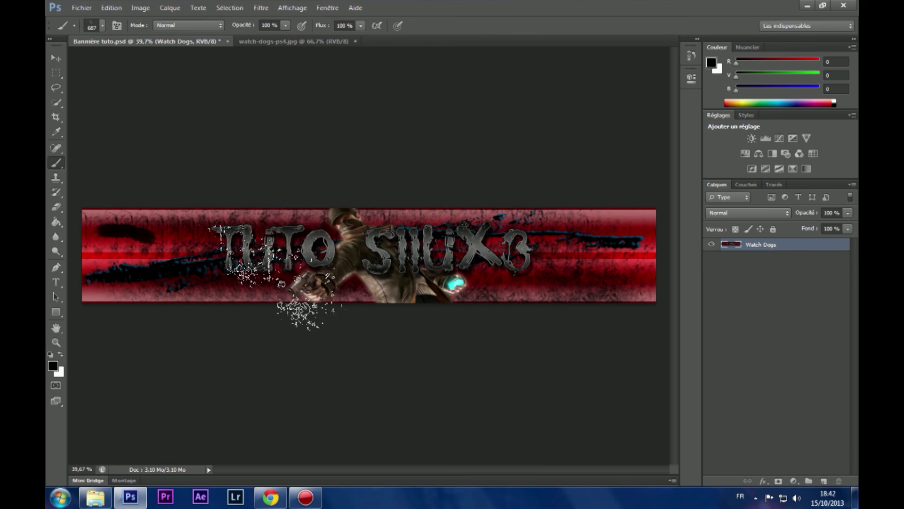
left_click(56, 58)
mouse_move(290, 232)
left_mouse_down()
mouse_move(489, 313)
mouse_move(283, 217)
mouse_move(290, 231)
left_mouse_up()
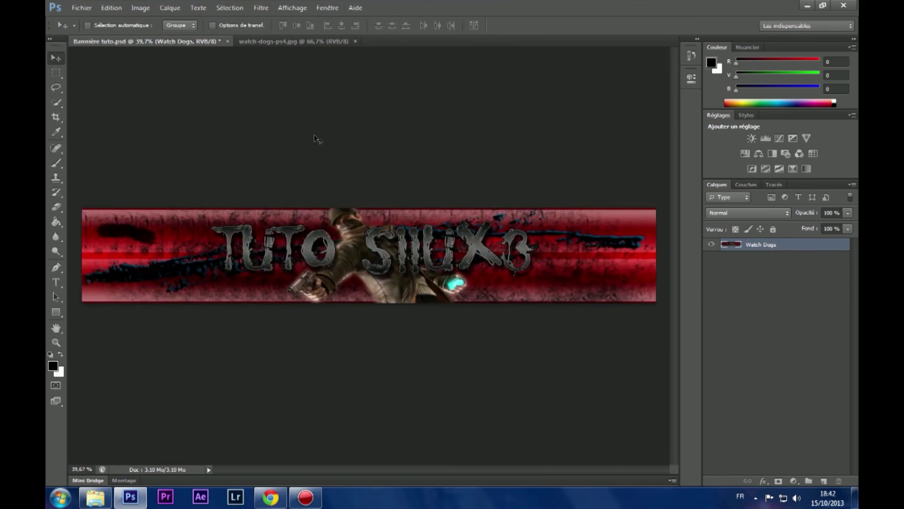
Create a new transparent RGB document of 2560 × 1440 pixels at 72 pixels/inch.
left_click(82, 8)
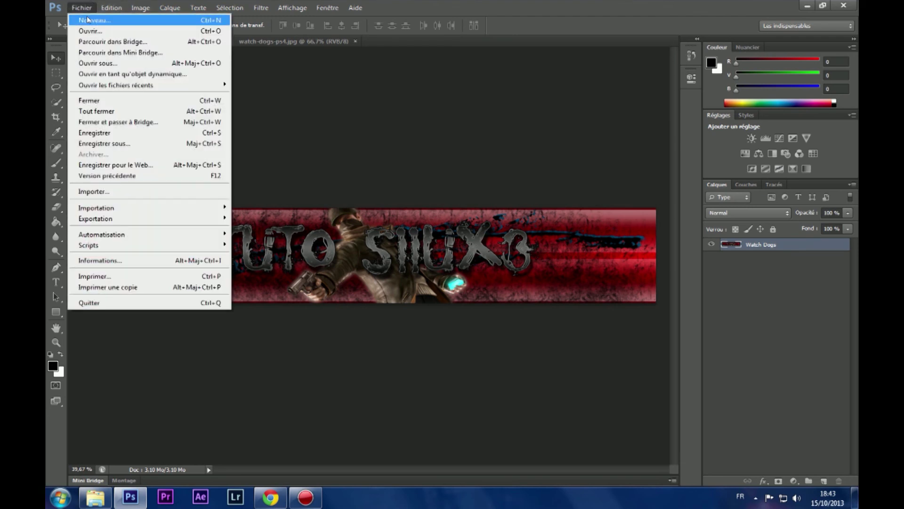
left_click(87, 19)
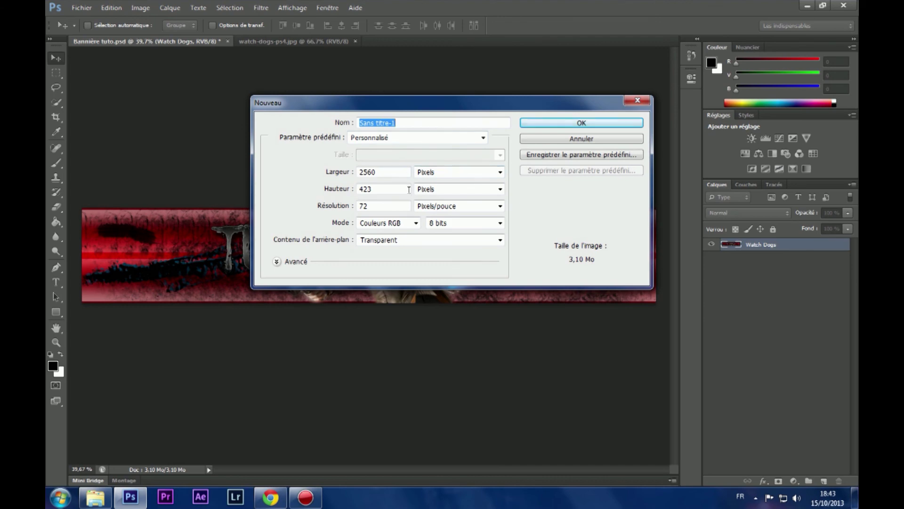
left_click_drag(409, 189, 291, 187)
type("1440")
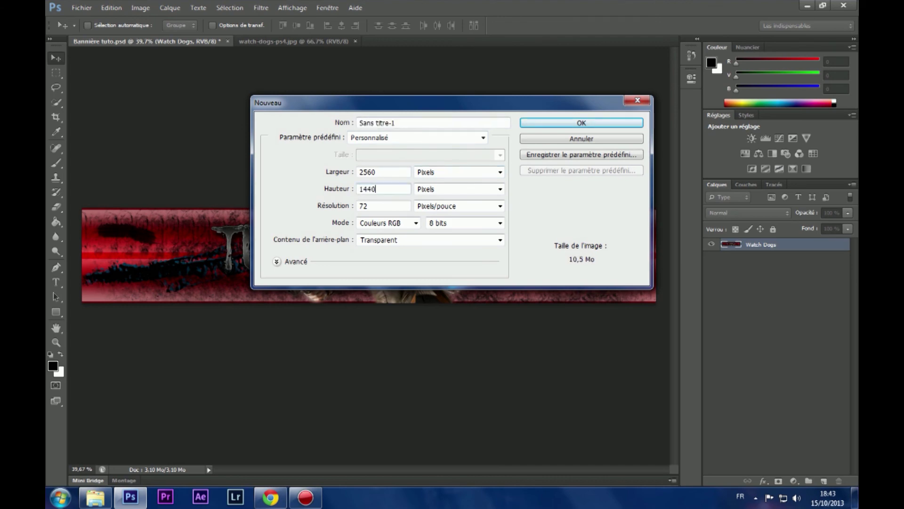
key("Return")
Fill the blank canvas of the new 2560 × 1440 document with white using the Paint Bucket.
left_click(141, 41)
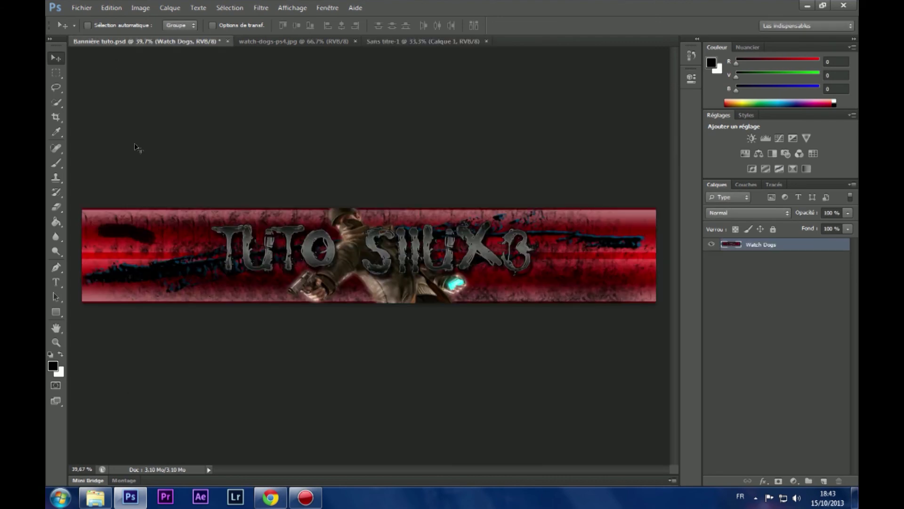
left_click(408, 43)
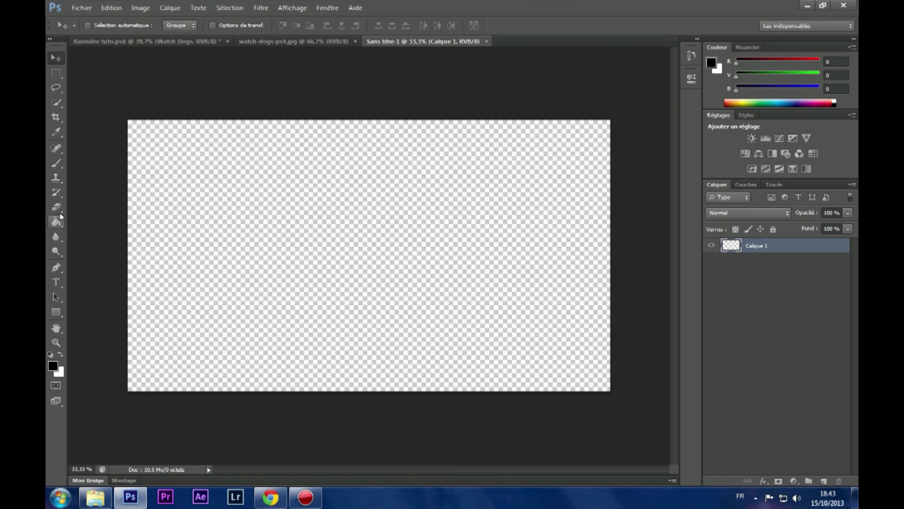
left_click(58, 219)
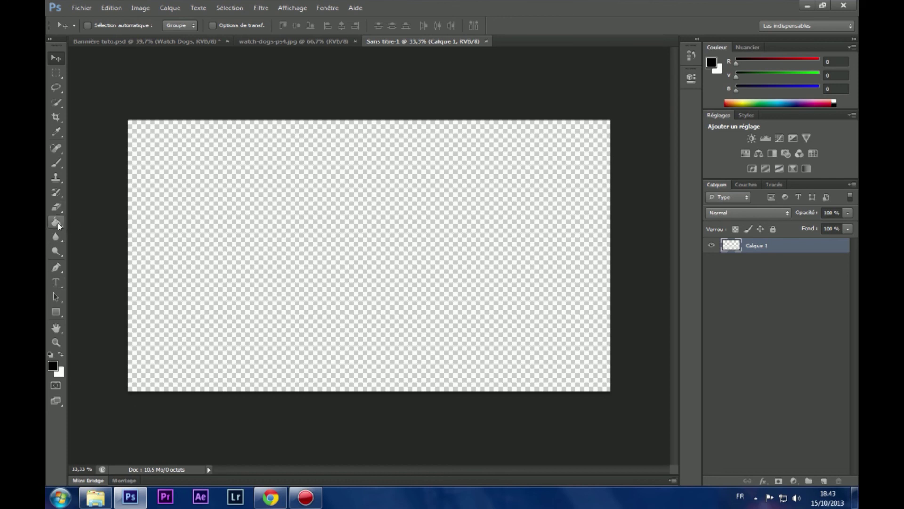
left_click(60, 354)
left_click(252, 244)
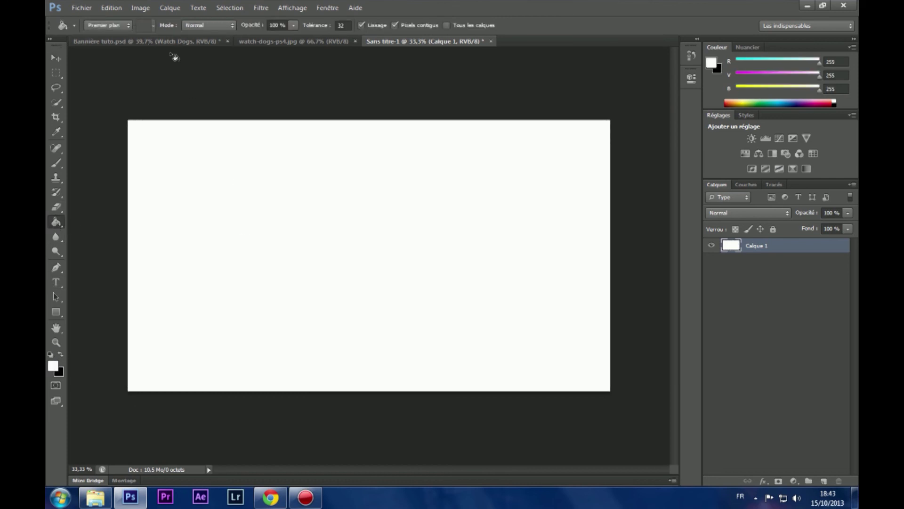
Copy the merged banner from Bannière tuto.psd into the white document, spanning its full width at mid-height.
left_click(122, 43)
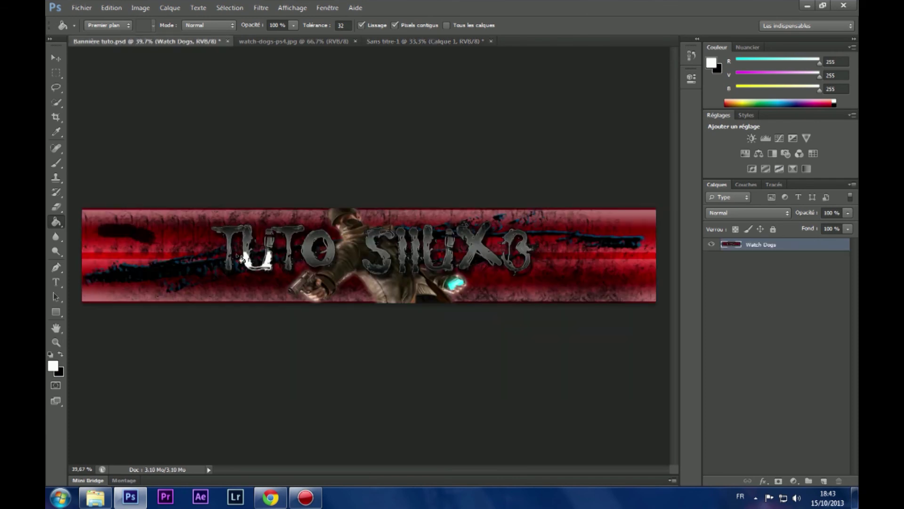
left_click(56, 57)
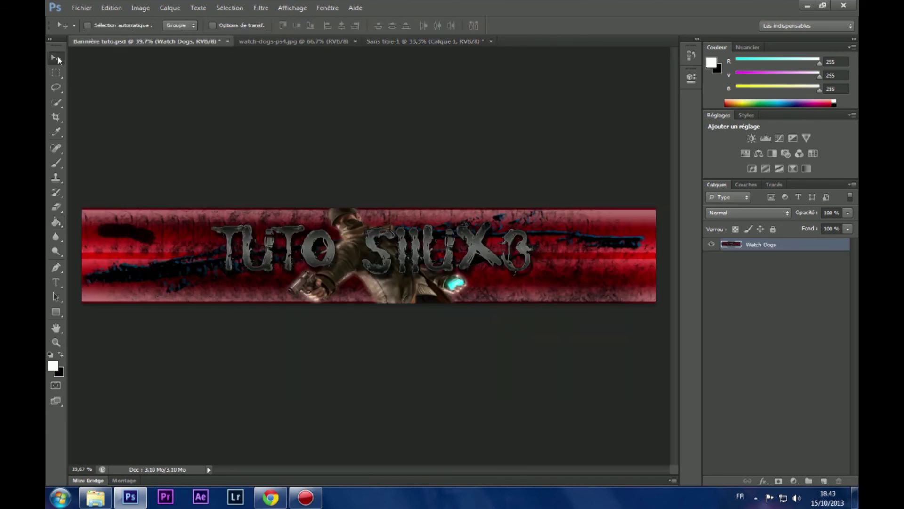
mouse_move(329, 254)
left_mouse_down()
mouse_move(363, 64)
mouse_move(389, 49)
mouse_move(328, 202)
mouse_move(405, 232)
mouse_move(359, 242)
mouse_move(372, 239)
left_mouse_up()
Save the white document with the banner to the Desktop as a PNG named Bannière tuto, smallest-file compression and no interlacing.
left_click(81, 8)
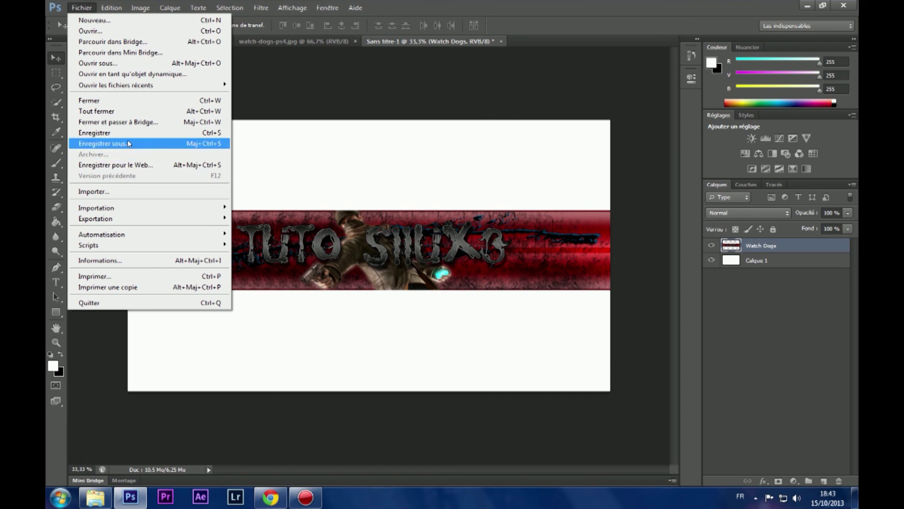
left_click(141, 143)
left_click(470, 263)
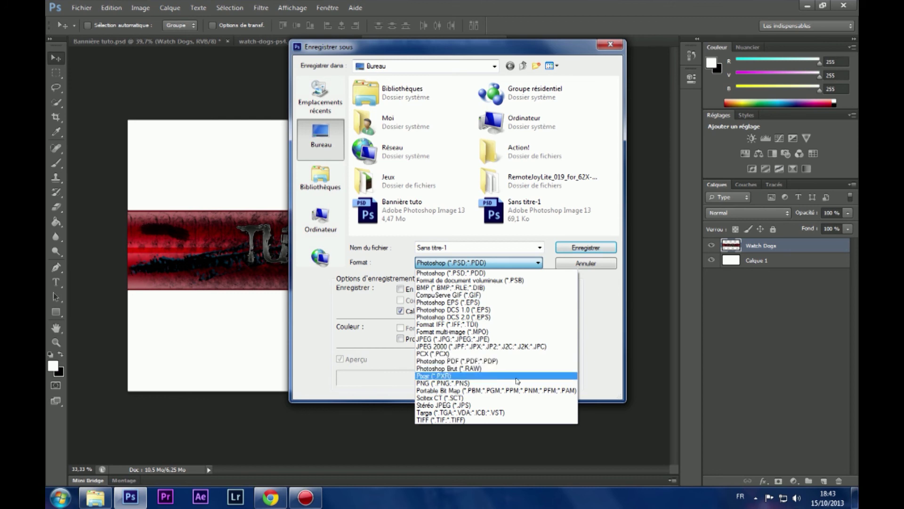
left_click(474, 383)
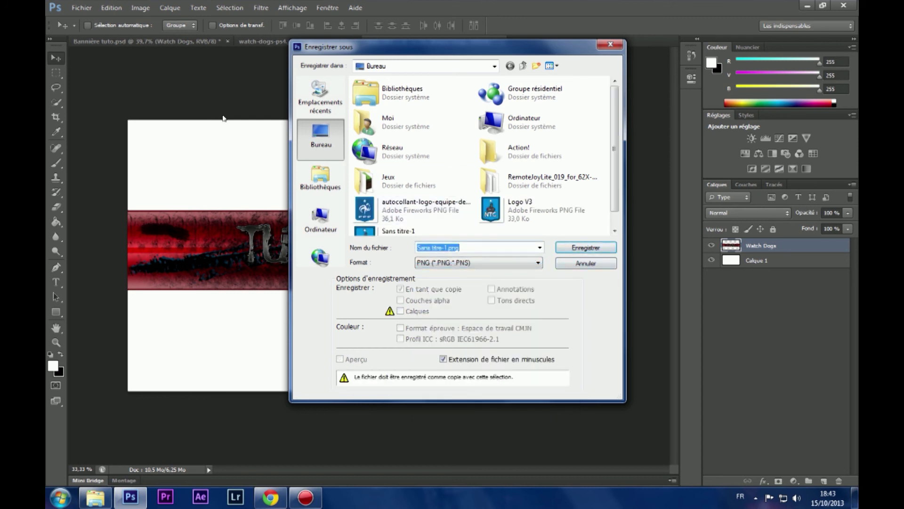
type("Bannière tu")
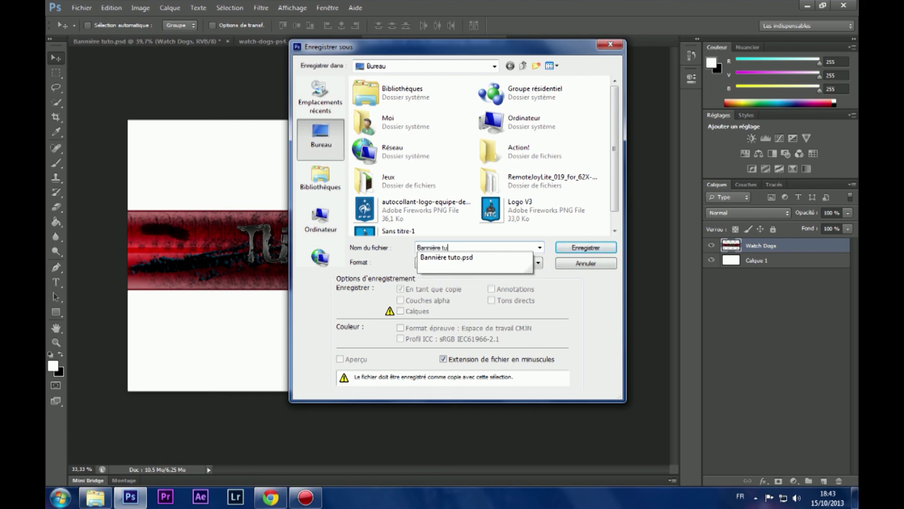
type("to")
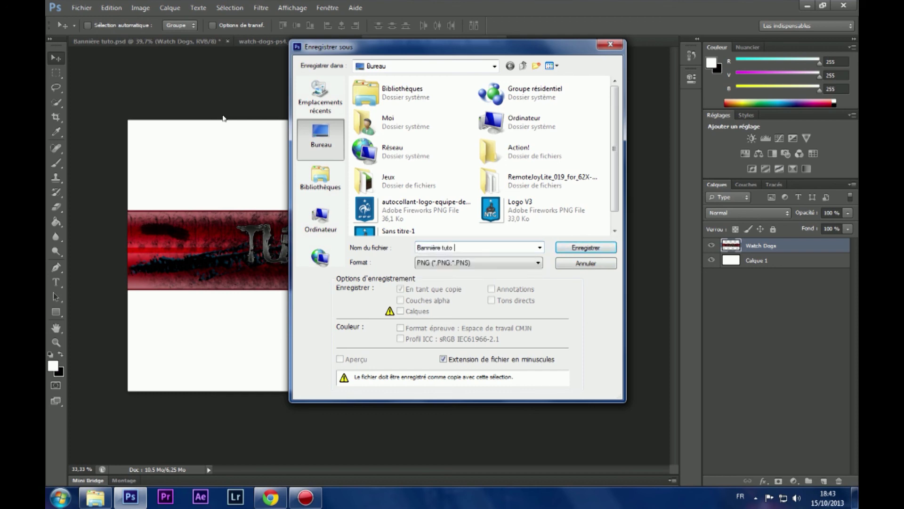
left_click(592, 246)
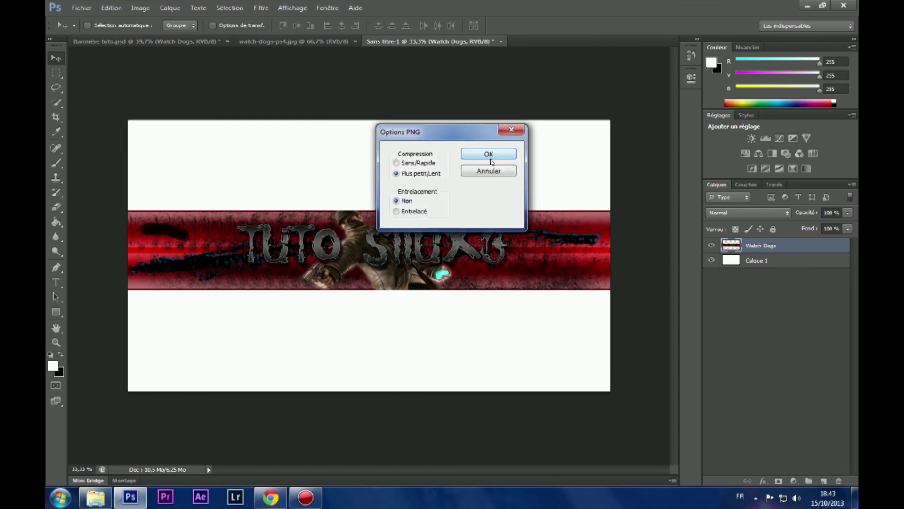
left_click(490, 155)
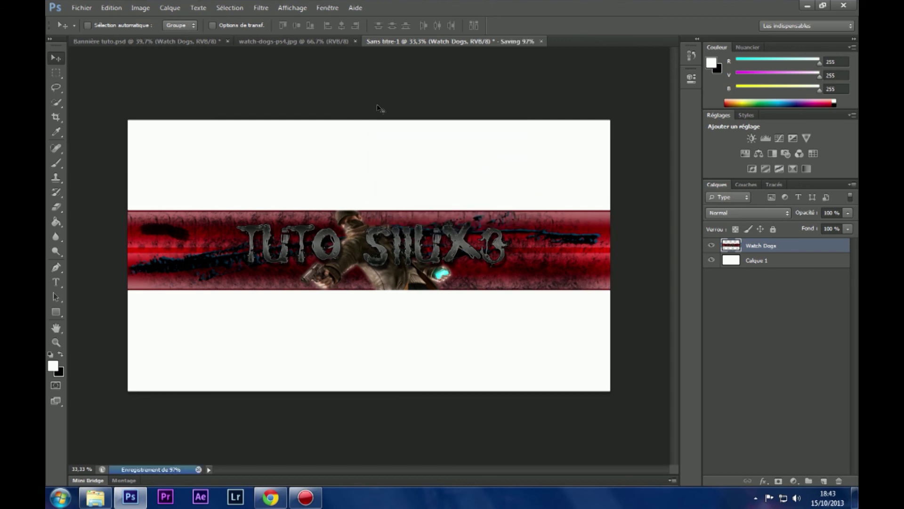